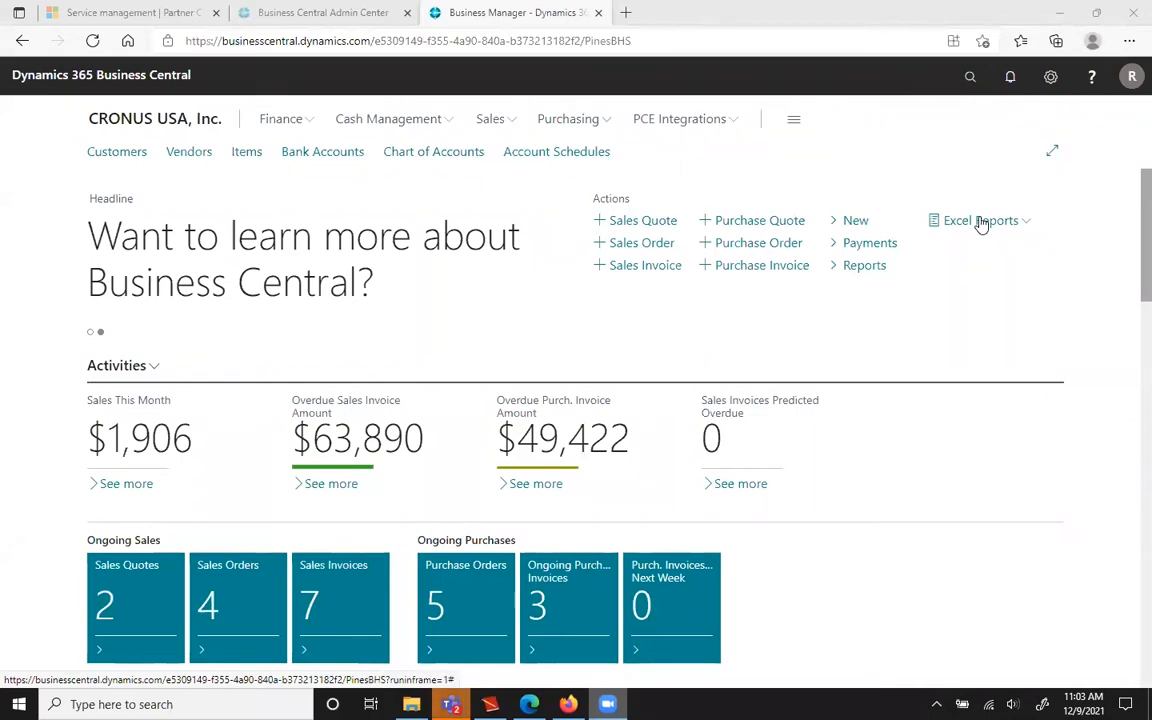
- Search for "report", download the Balance Sheet Excel report and open the downloaded file
click(969, 80)
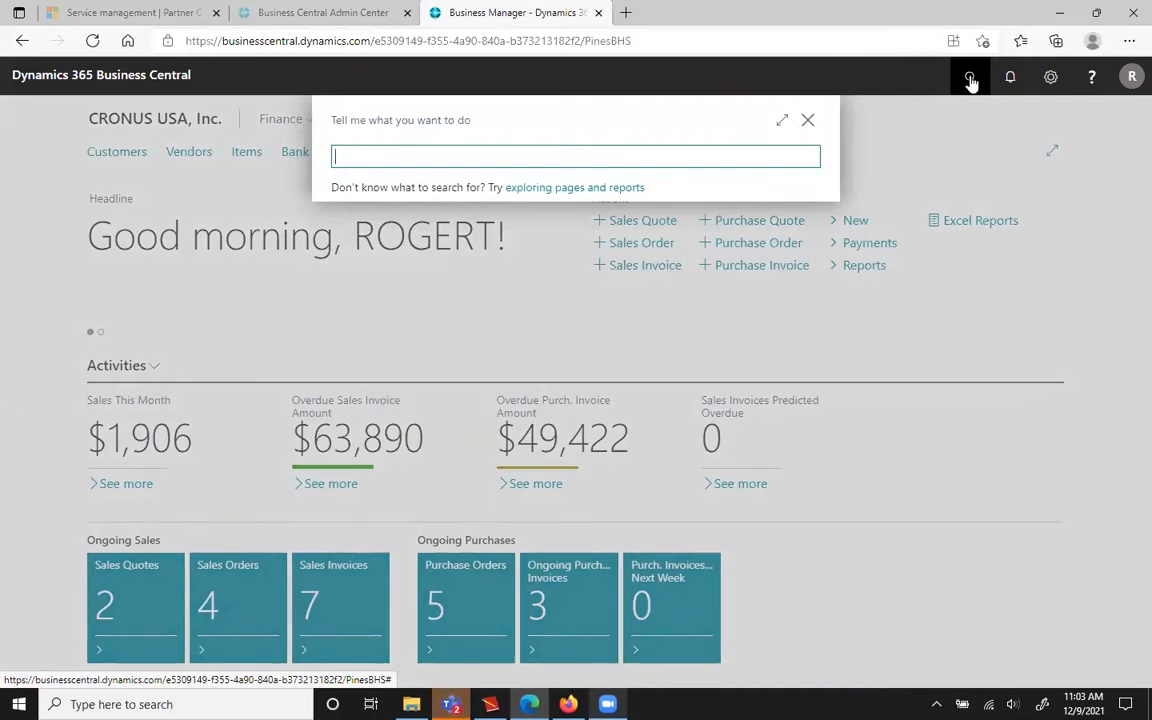
text(eport)
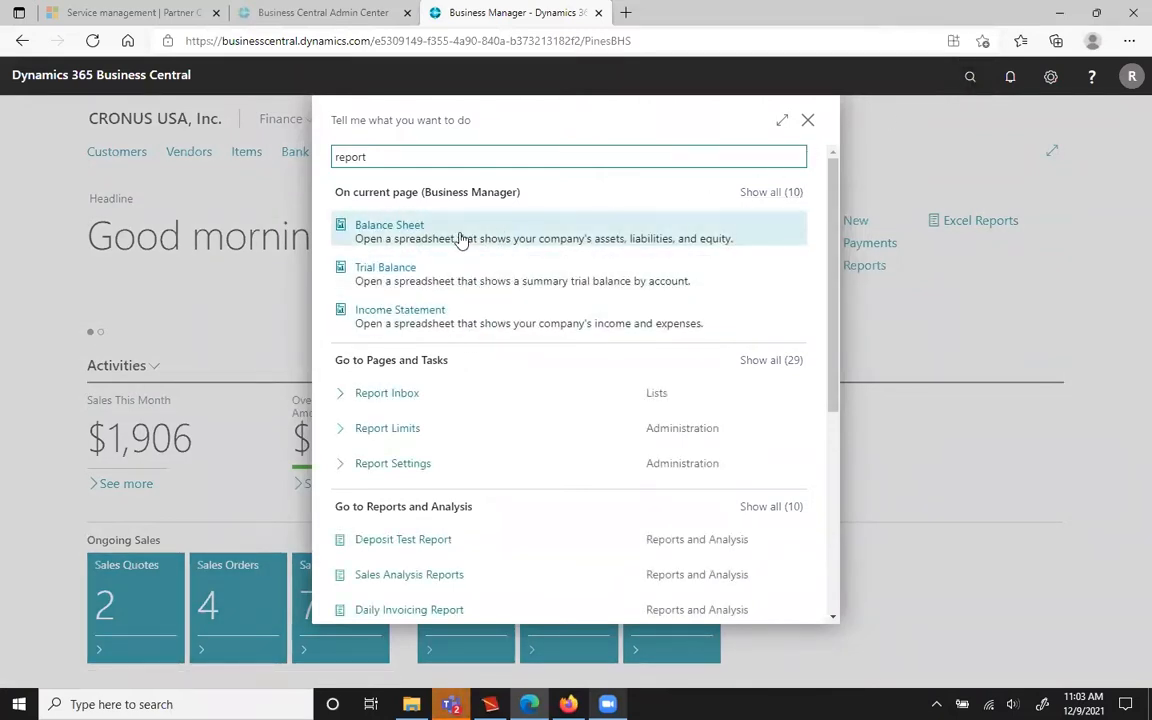
click(404, 228)
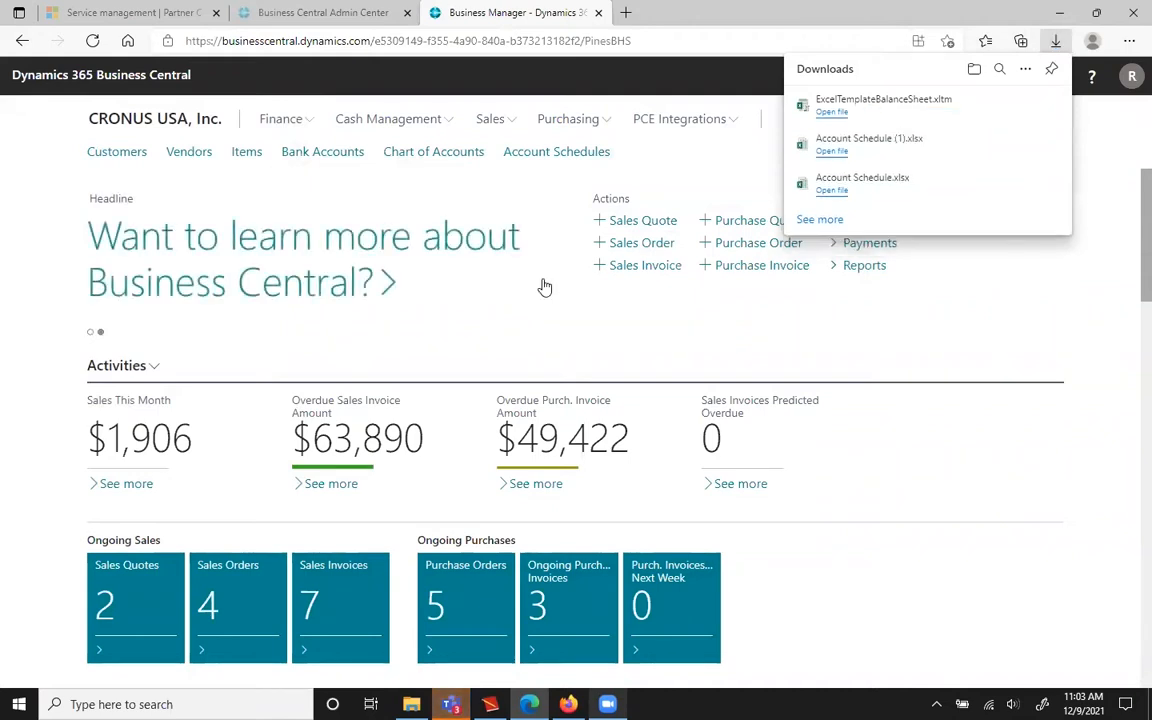
click(833, 112)
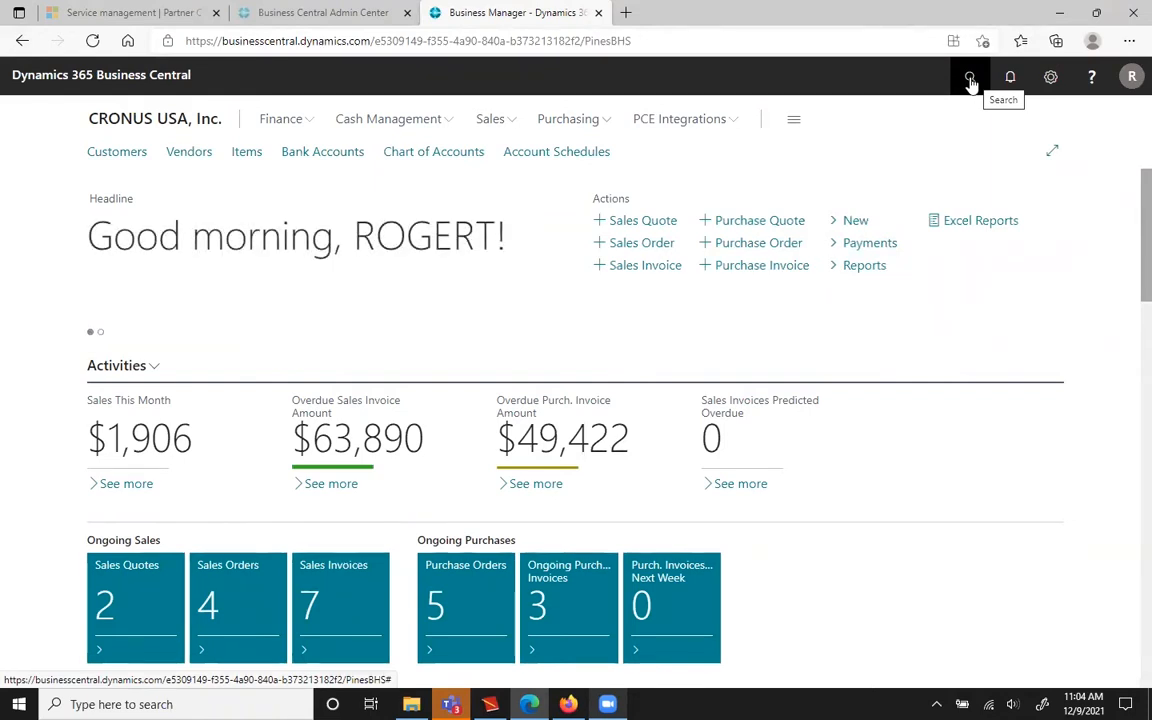
- Search for "account sc" and open the Account Schedules list
click(969, 80)
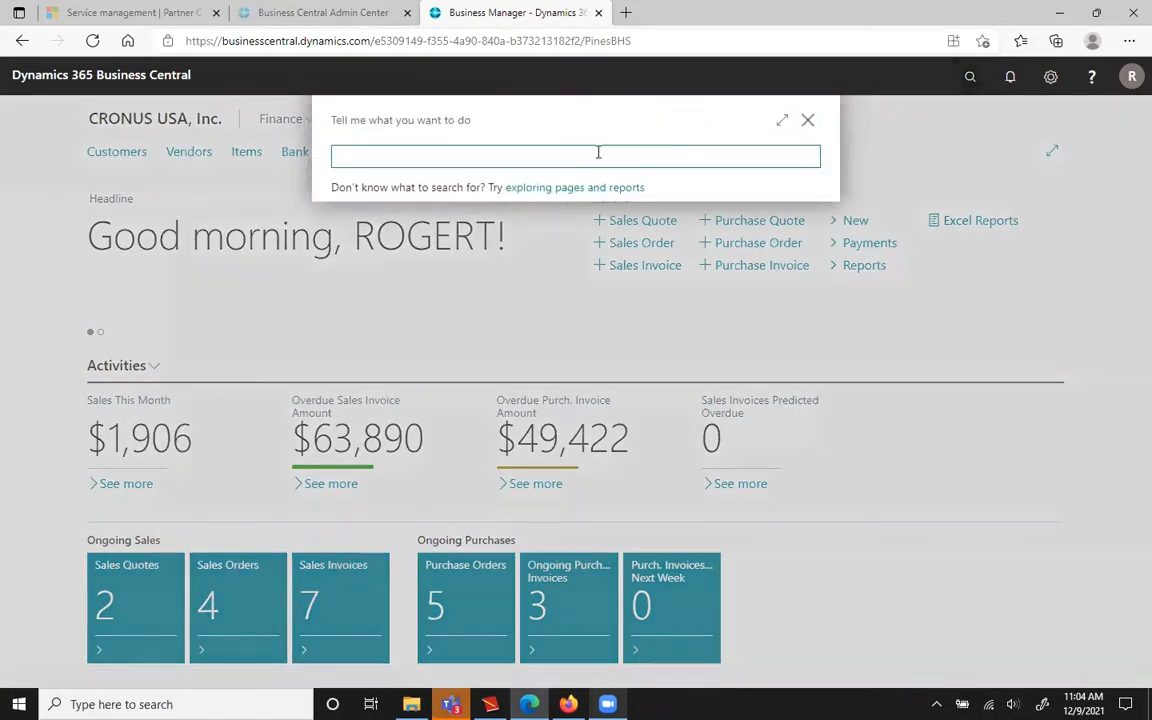
text(account sc)
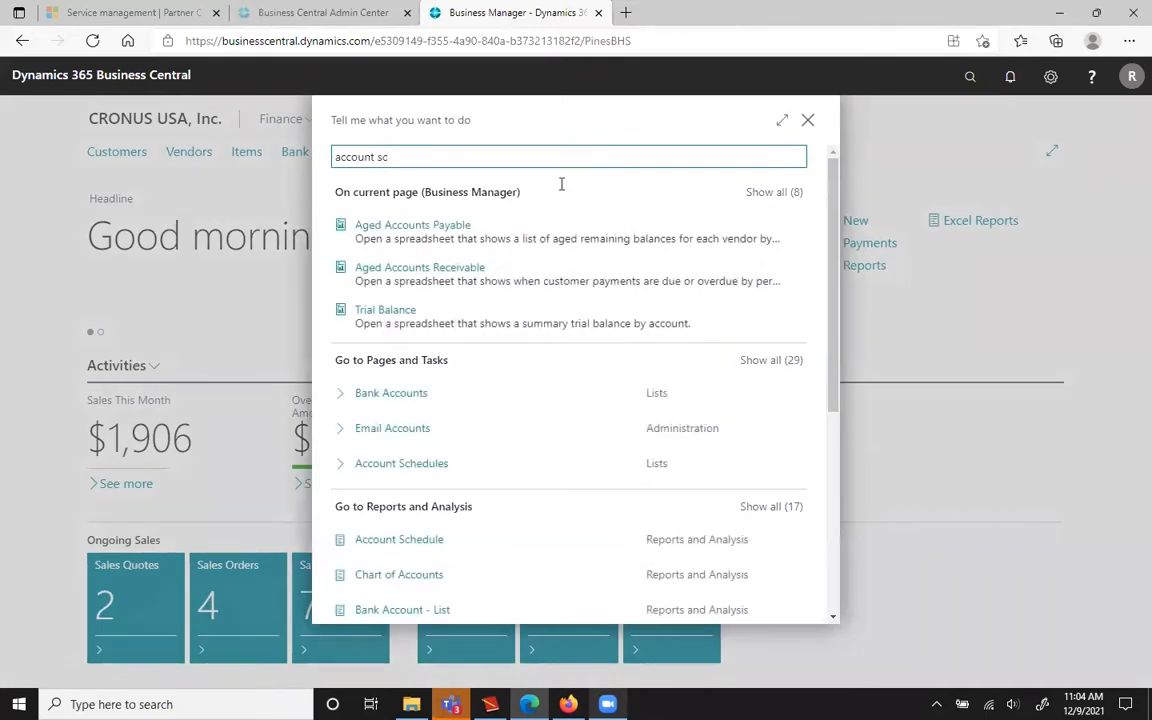
click(362, 226)
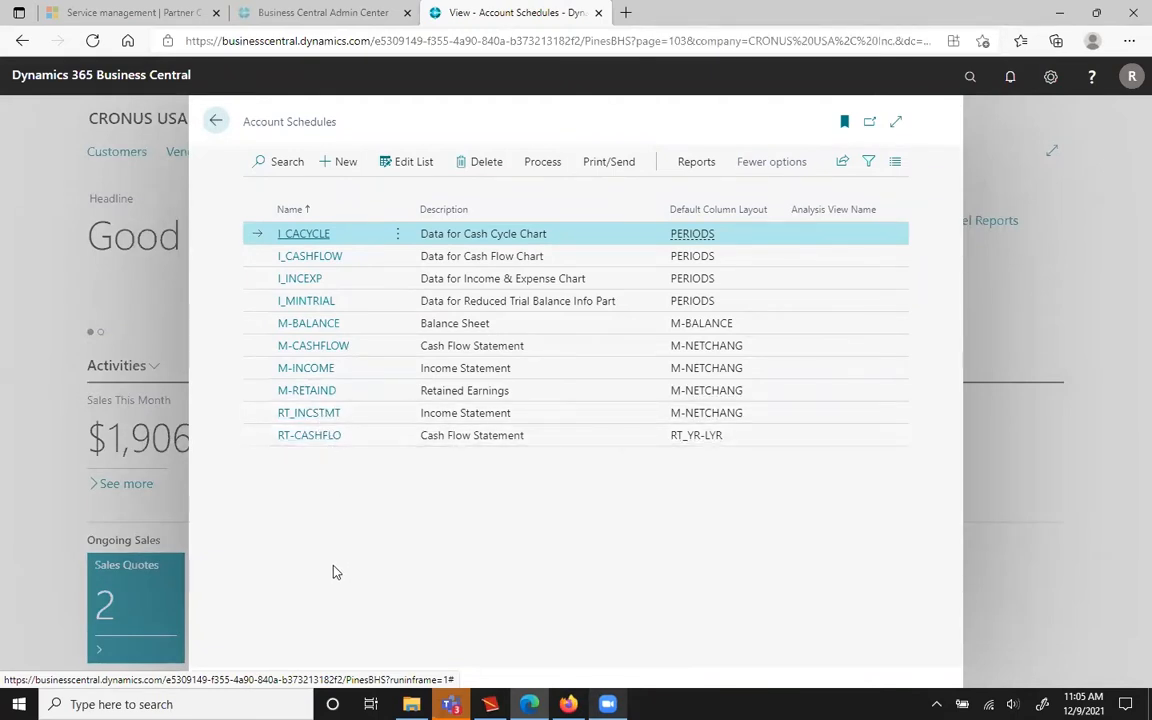
- Open the overview of the RT_INCSTMT income statement account schedule
click(252, 416)
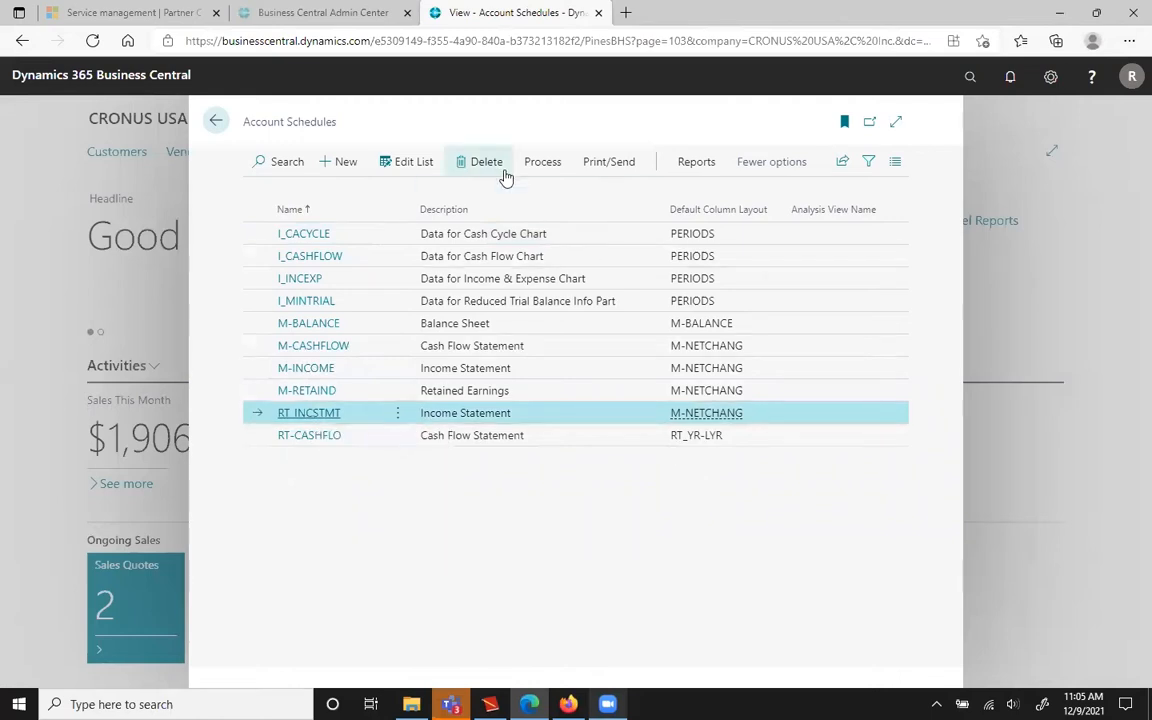
click(548, 162)
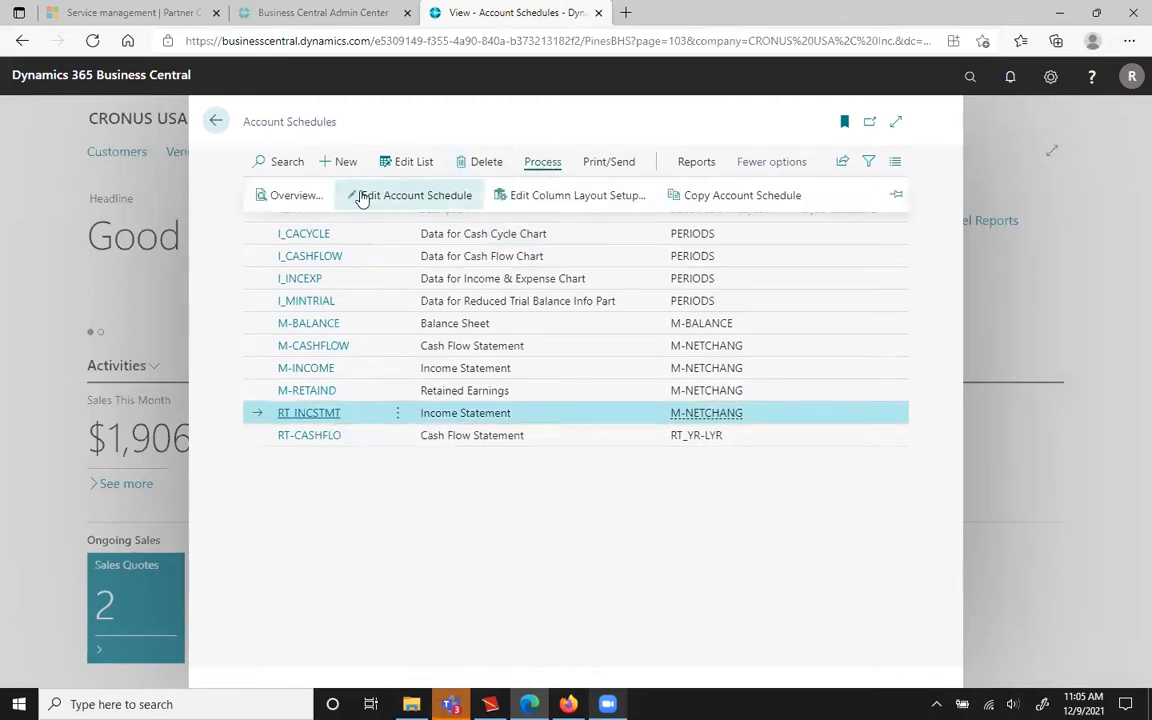
click(300, 196)
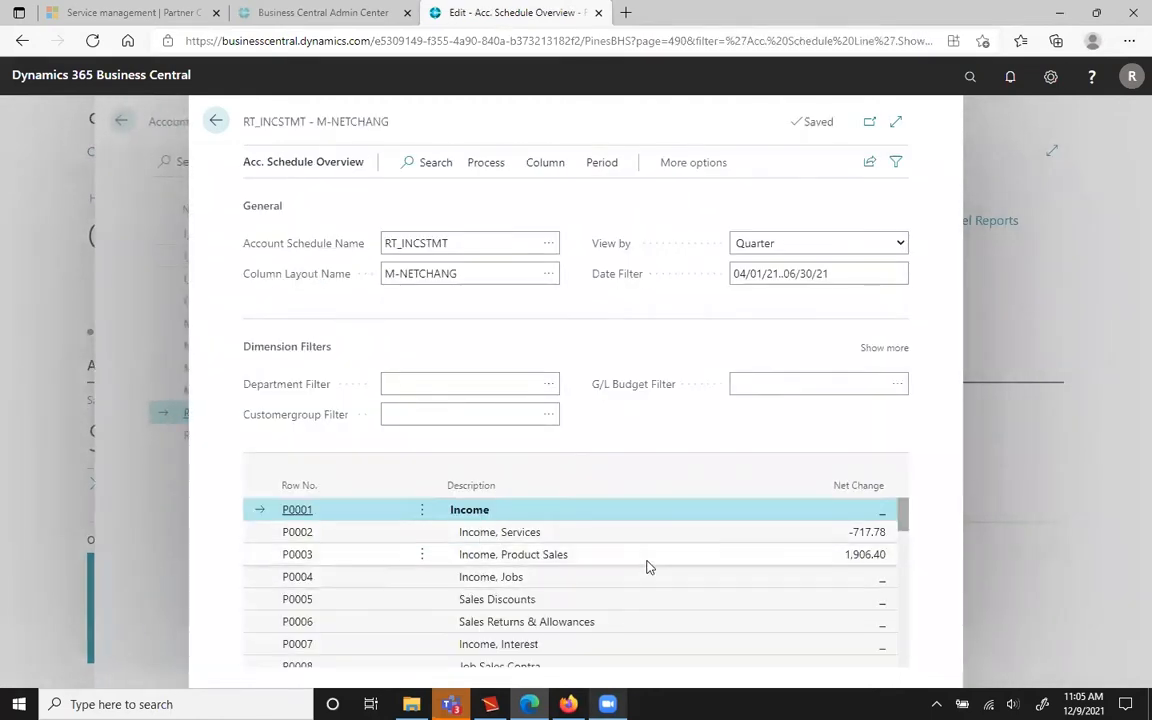
- Examine the quarterly income statement rows from Income through Cost of Goods Sold and Expense to Net Income
scroll(645, 552, down, 3)
scroll(645, 549, down, 7)
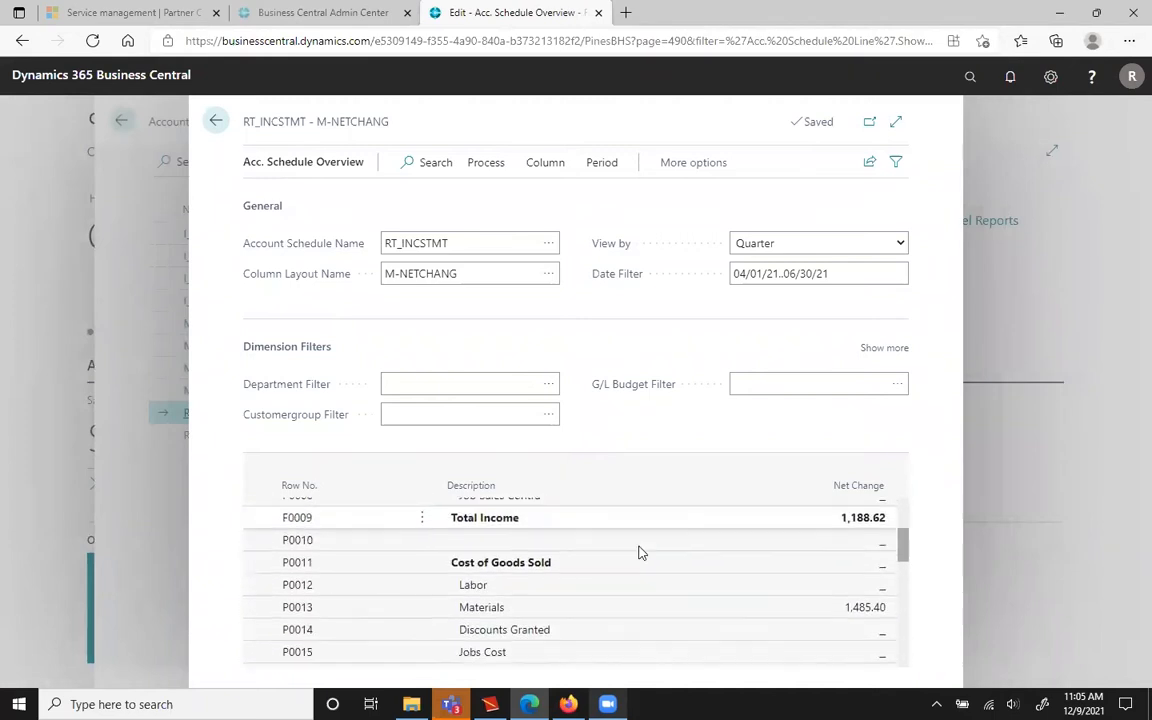
scroll(658, 551, down, 6)
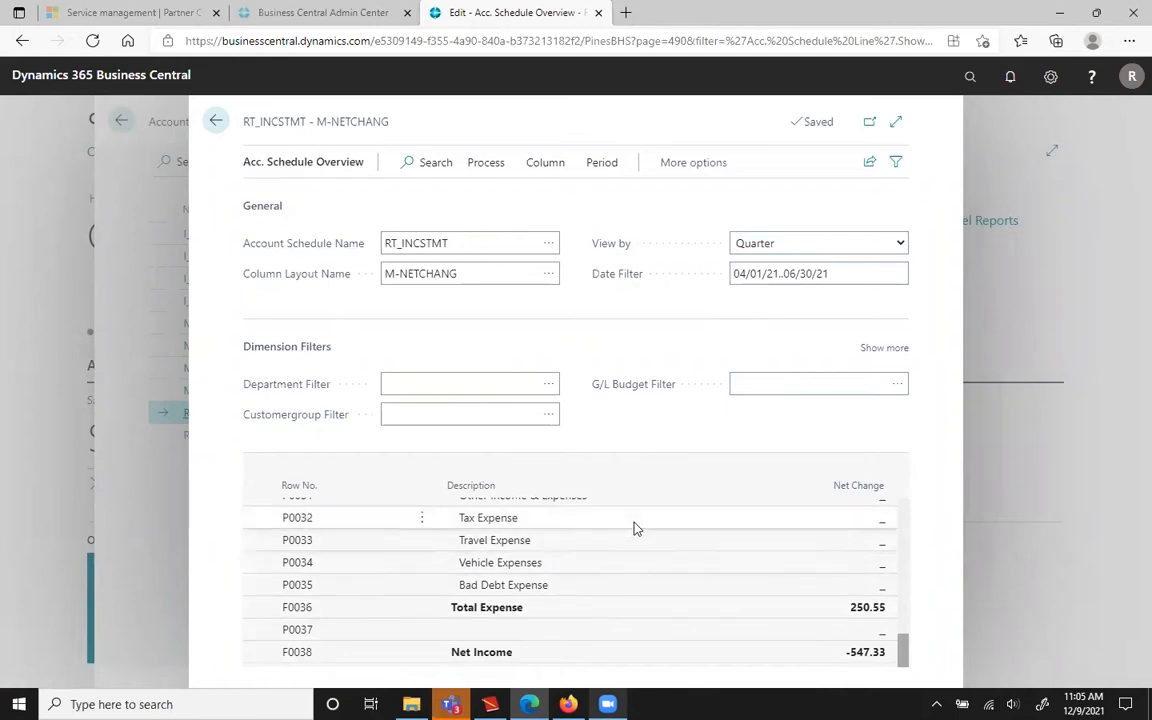
scroll(612, 538, up, 2)
scroll(605, 530, up, 5)
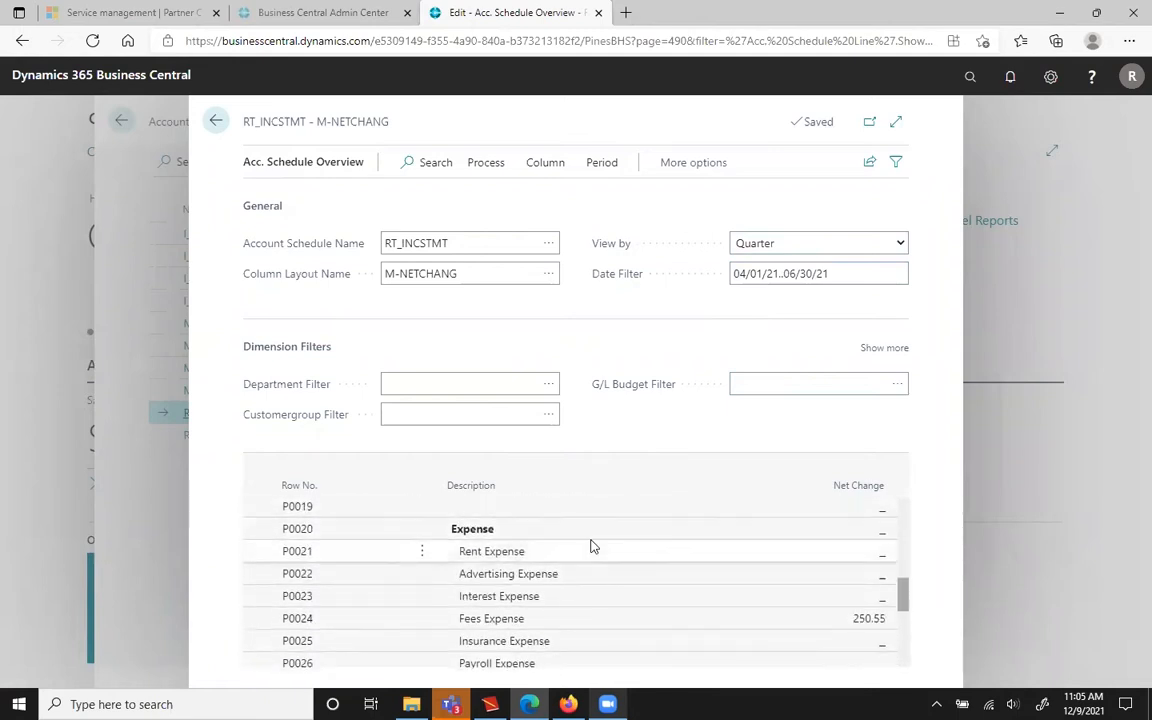
scroll(600, 562, up, 5)
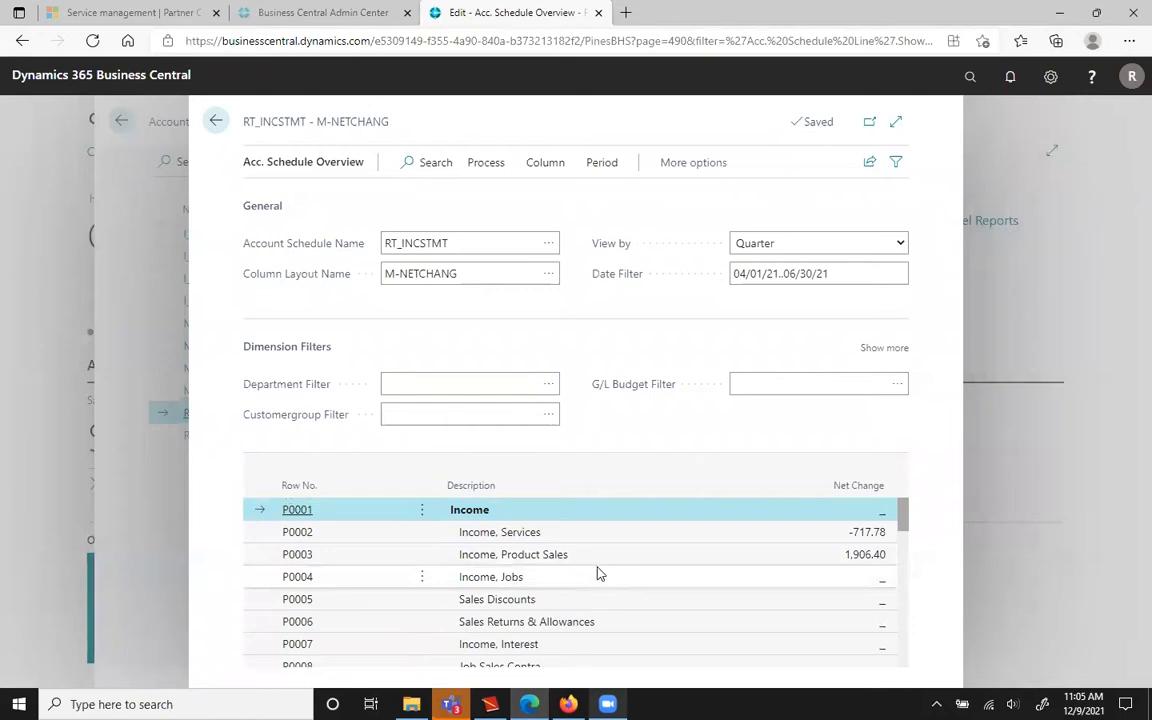
scroll(566, 569, down, 4)
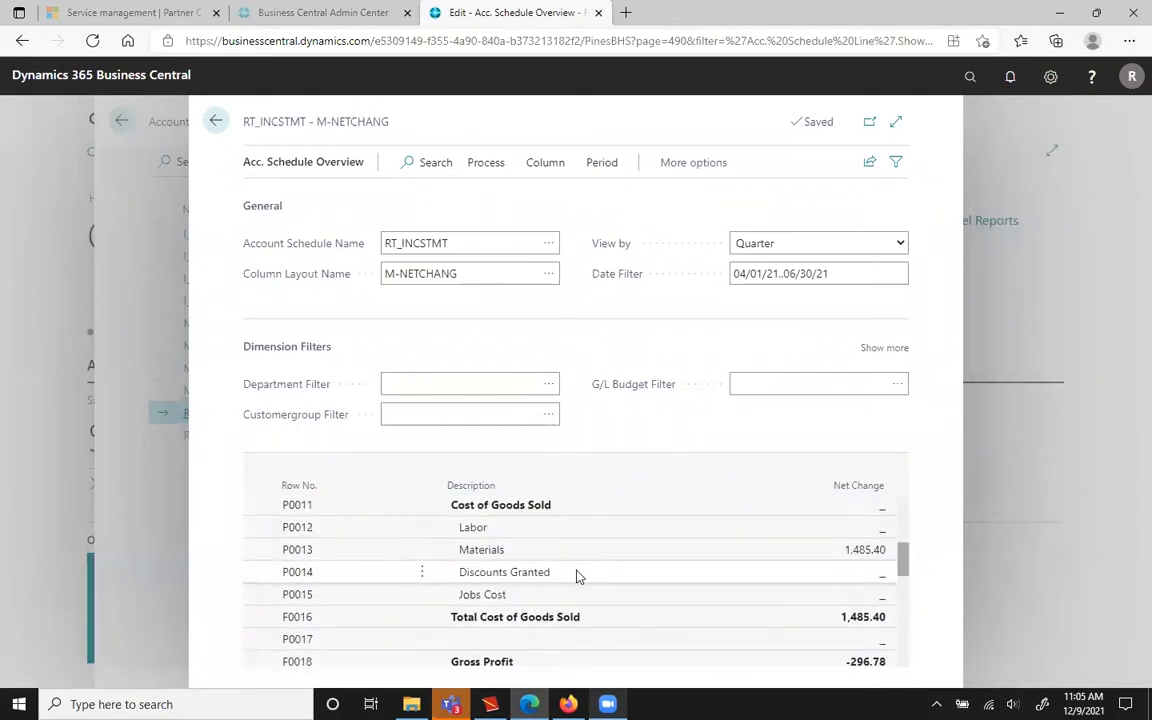
scroll(570, 573, up, 2)
scroll(570, 573, up, 2)
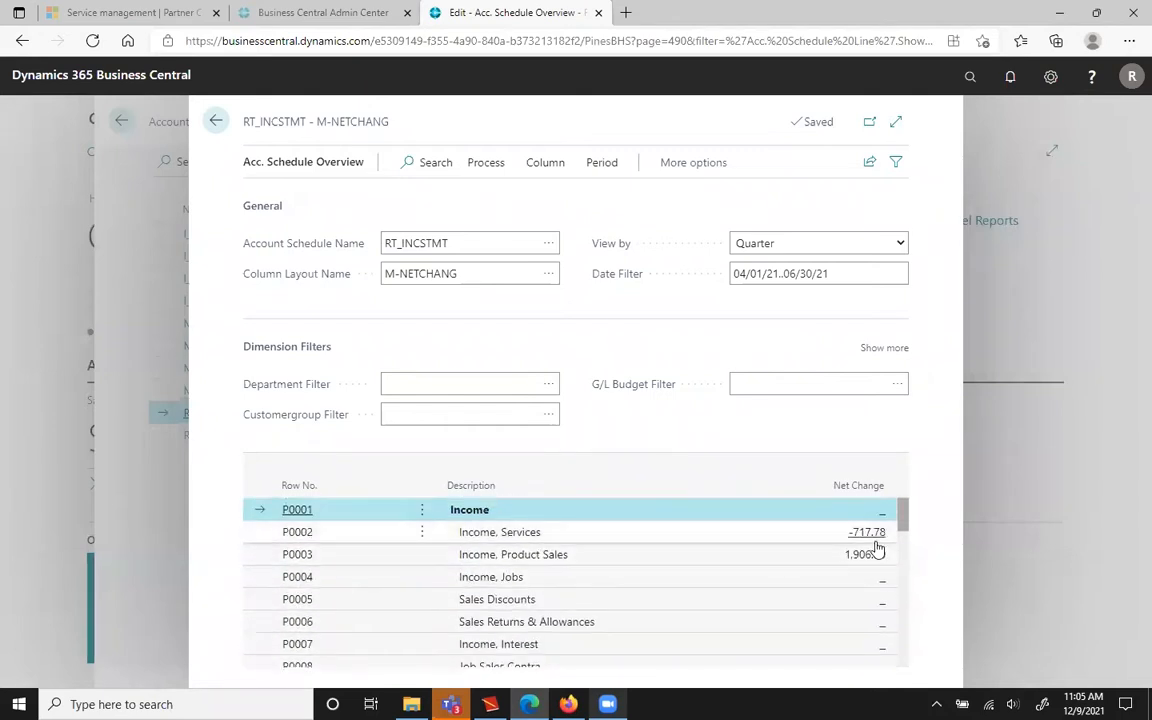
- Set the income statement overview to view by Year and expand the page to the wide layout
click(901, 245)
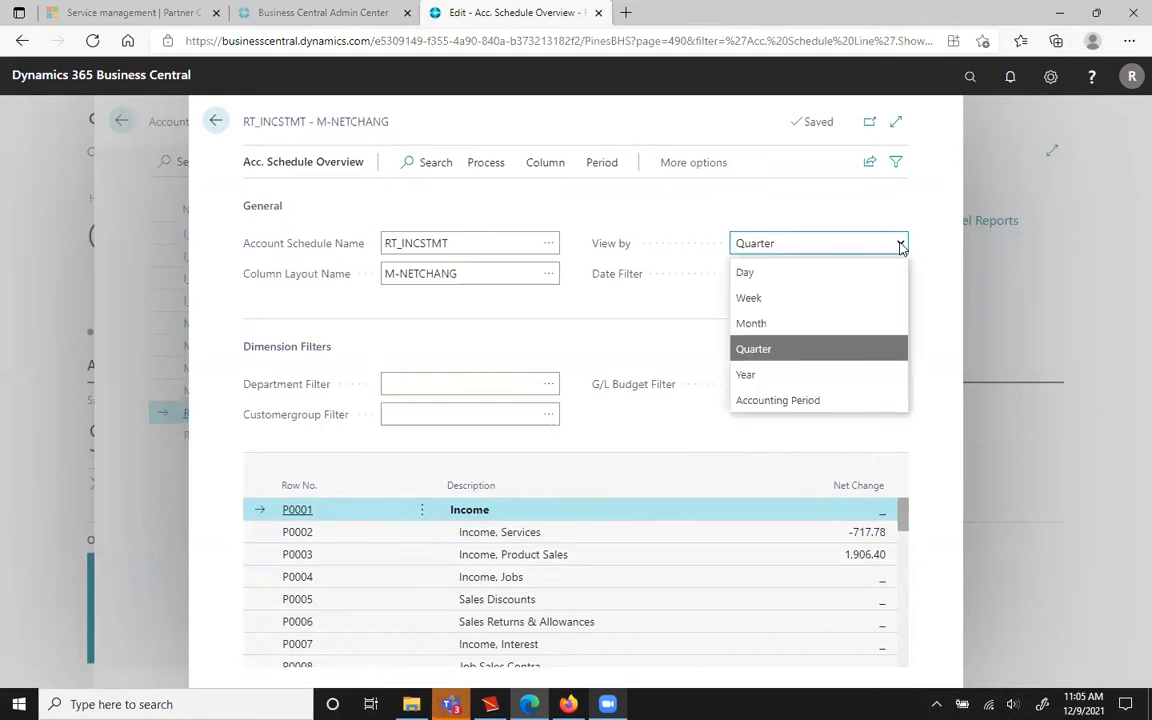
click(790, 374)
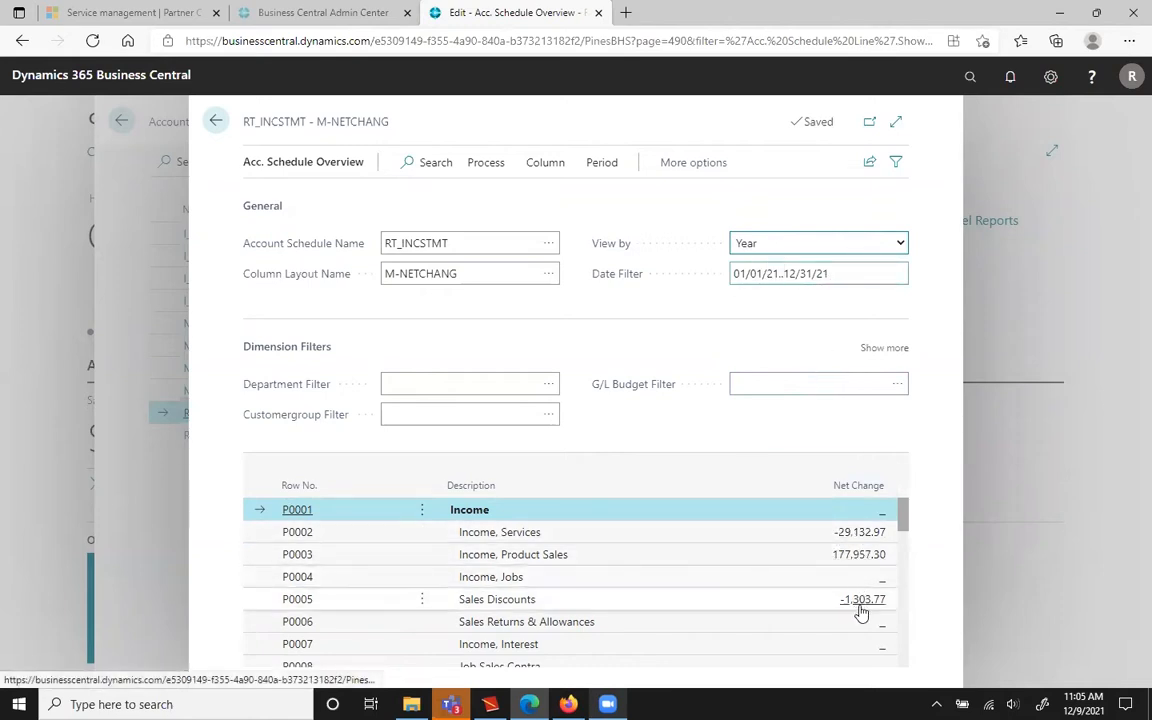
mouse_move(902, 526)
mouse_down()
mouse_move(919, 625)
mouse_move(902, 509)
mouse_up()
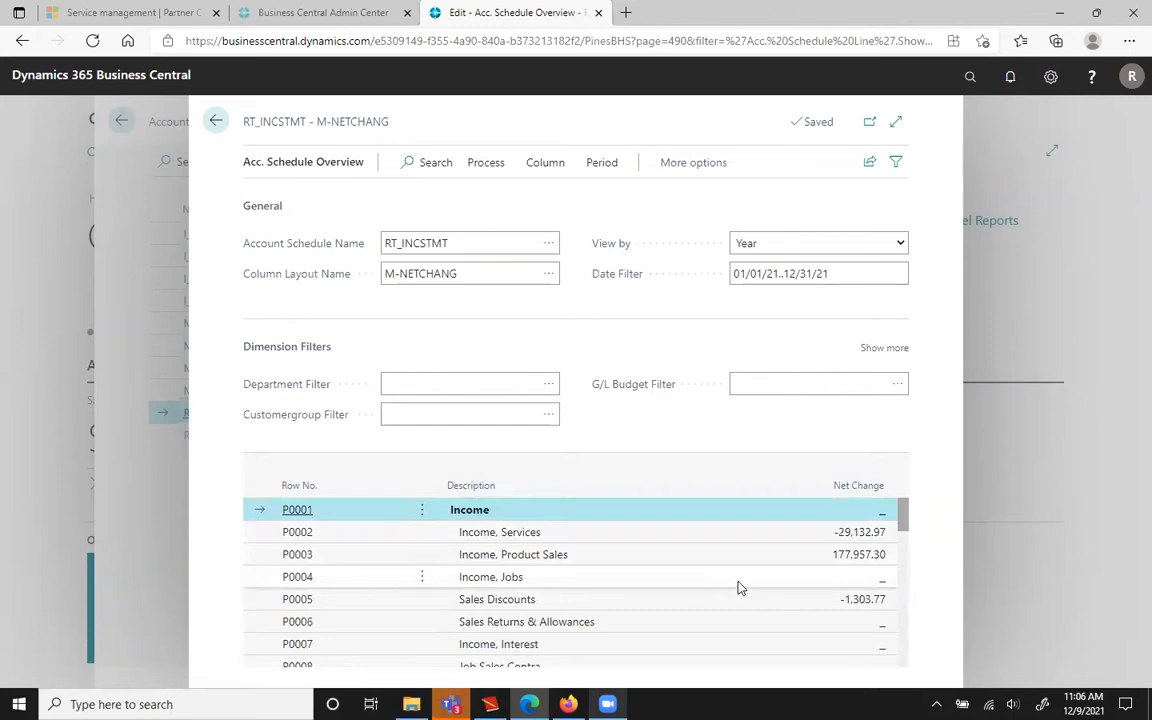
click(895, 124)
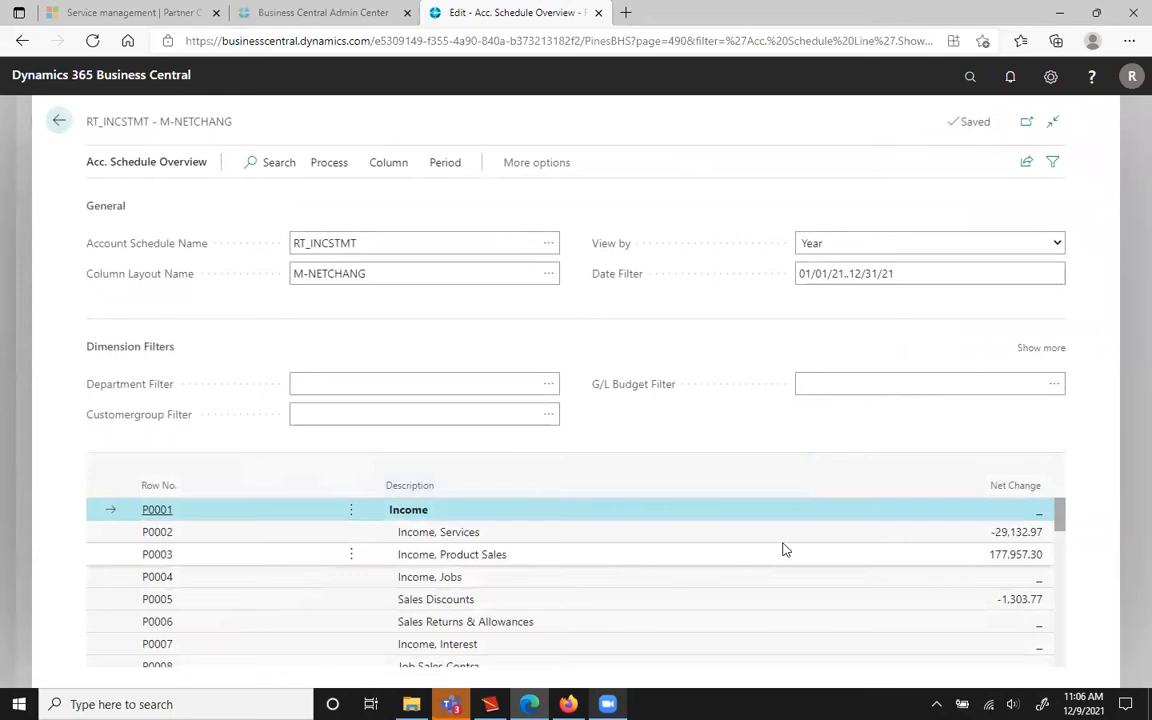
- Examine the yearly net change of the income, cost of goods sold and gross profit rows
scroll(775, 545, down, 1)
scroll(772, 543, down, 2)
scroll(787, 545, down, 1)
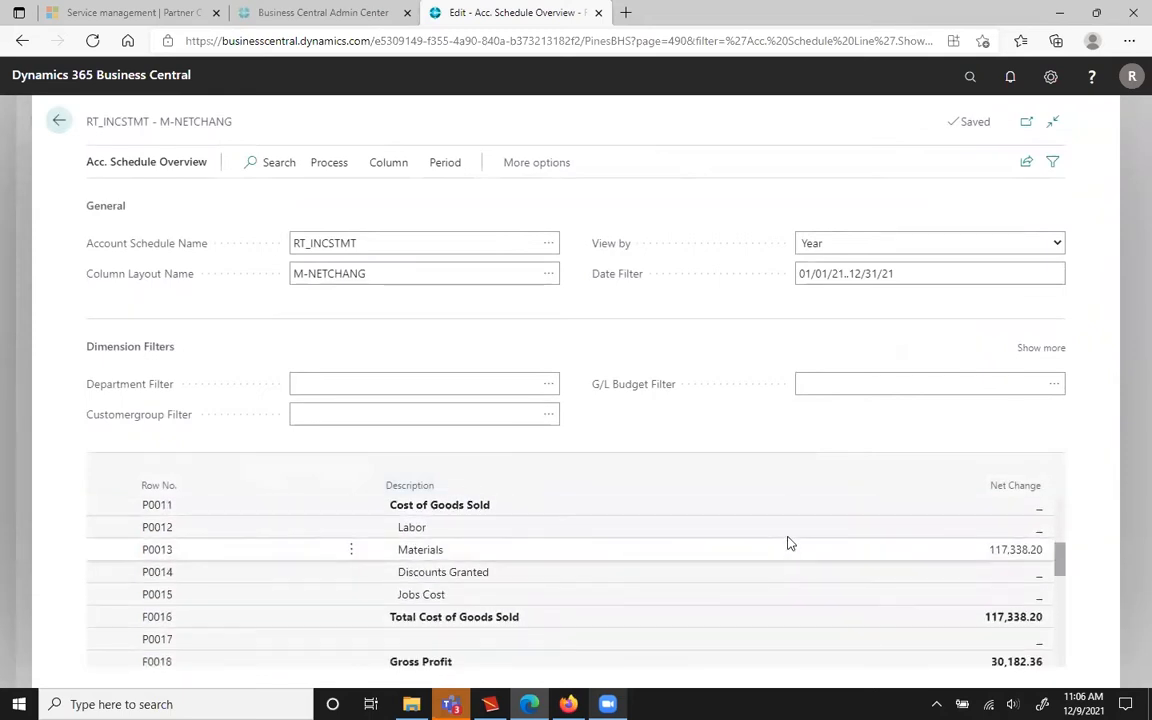
scroll(700, 555, down, 2)
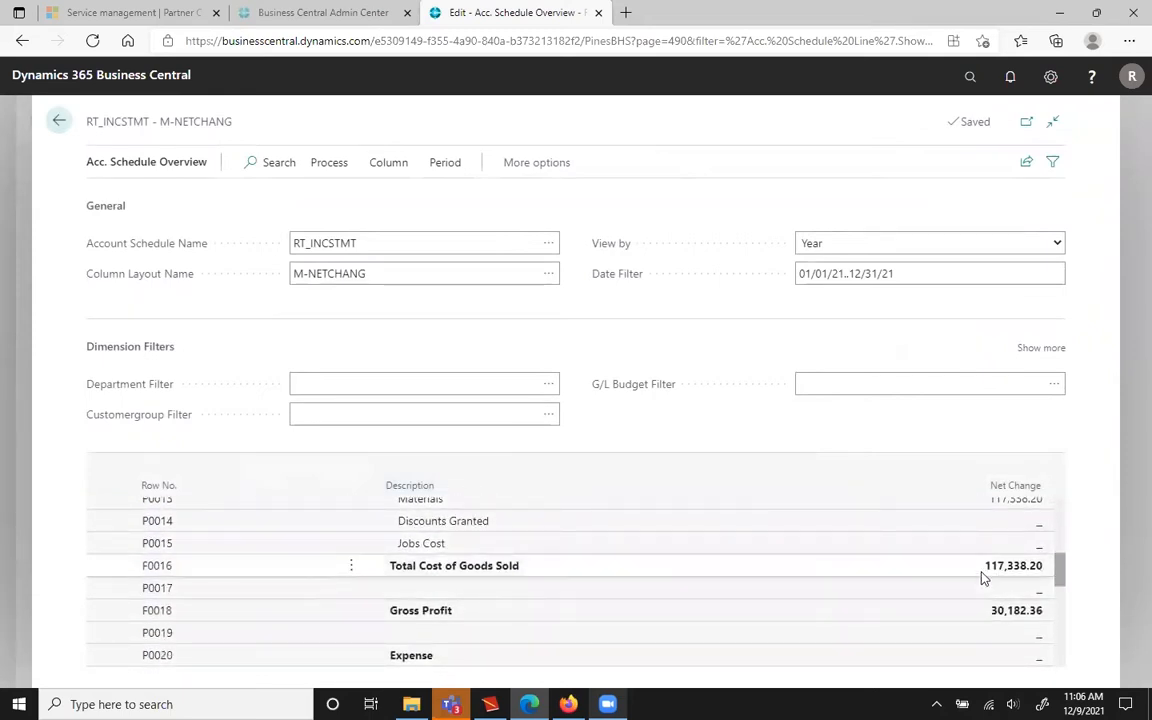
scroll(970, 578, up, 5)
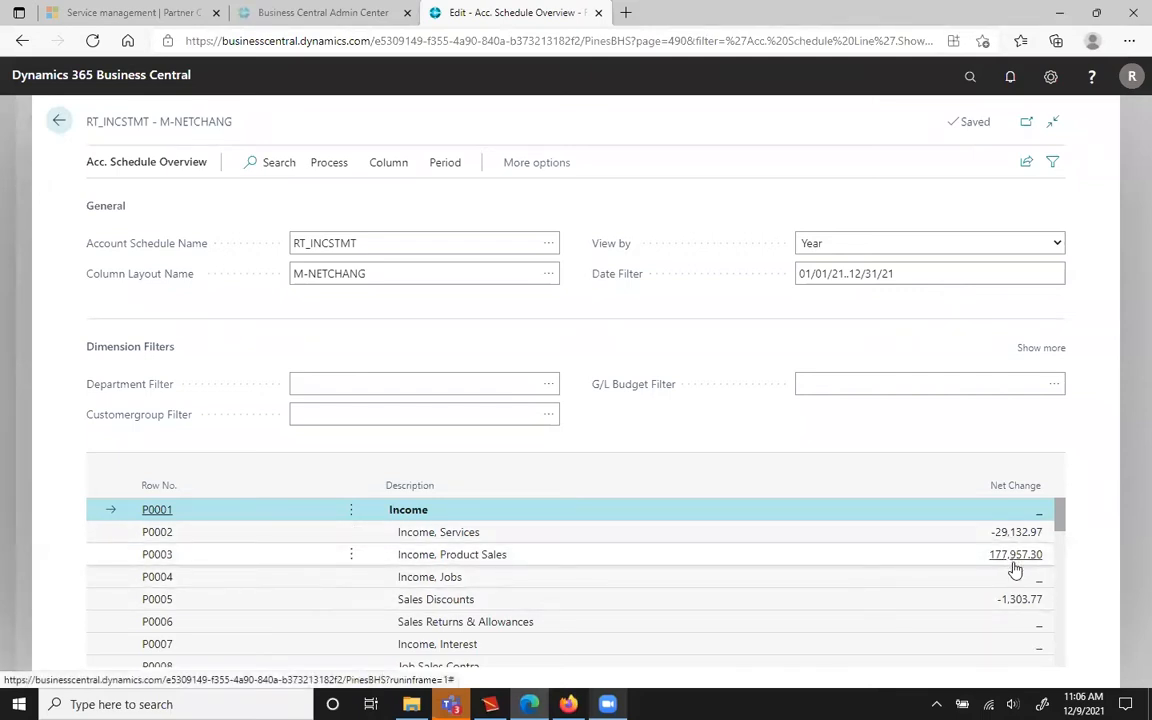
scroll(952, 566, down, 3)
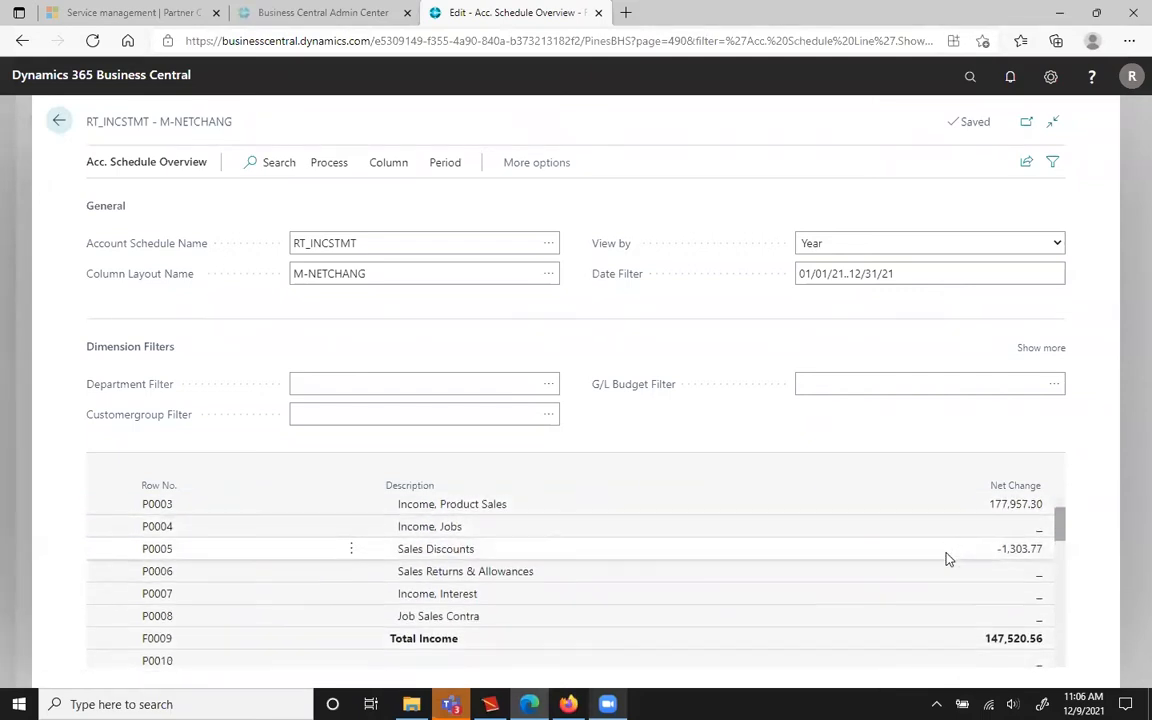
scroll(1017, 592, down, 3)
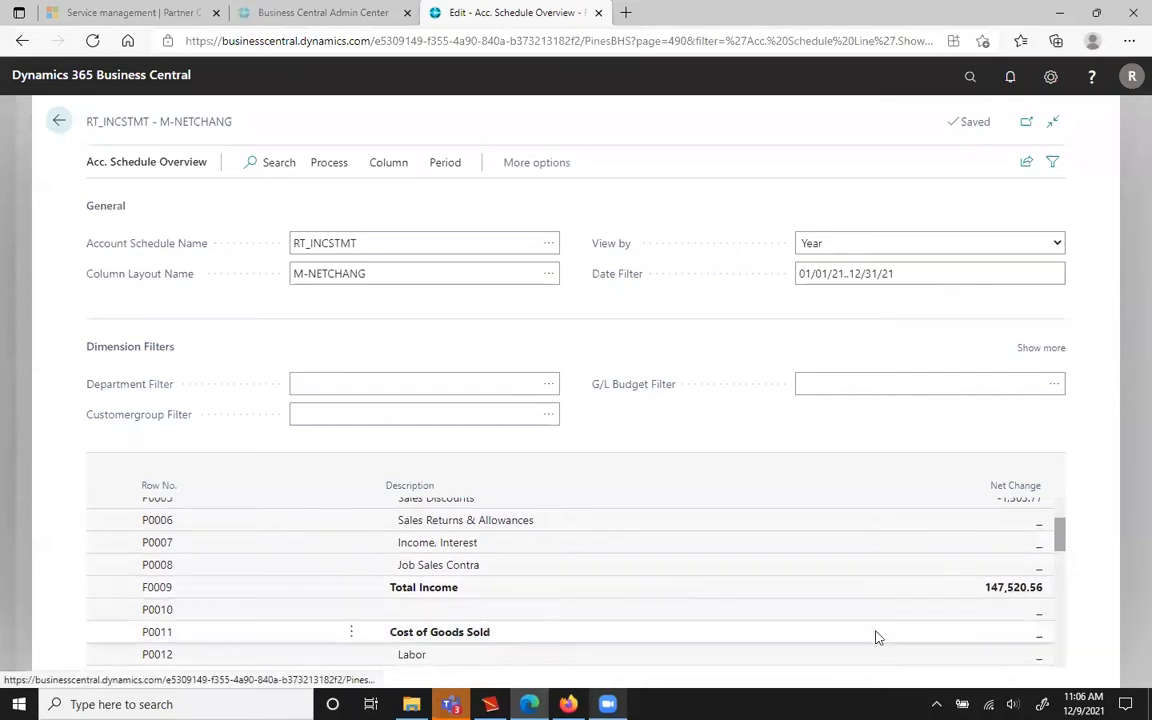
scroll(923, 573, up, 6)
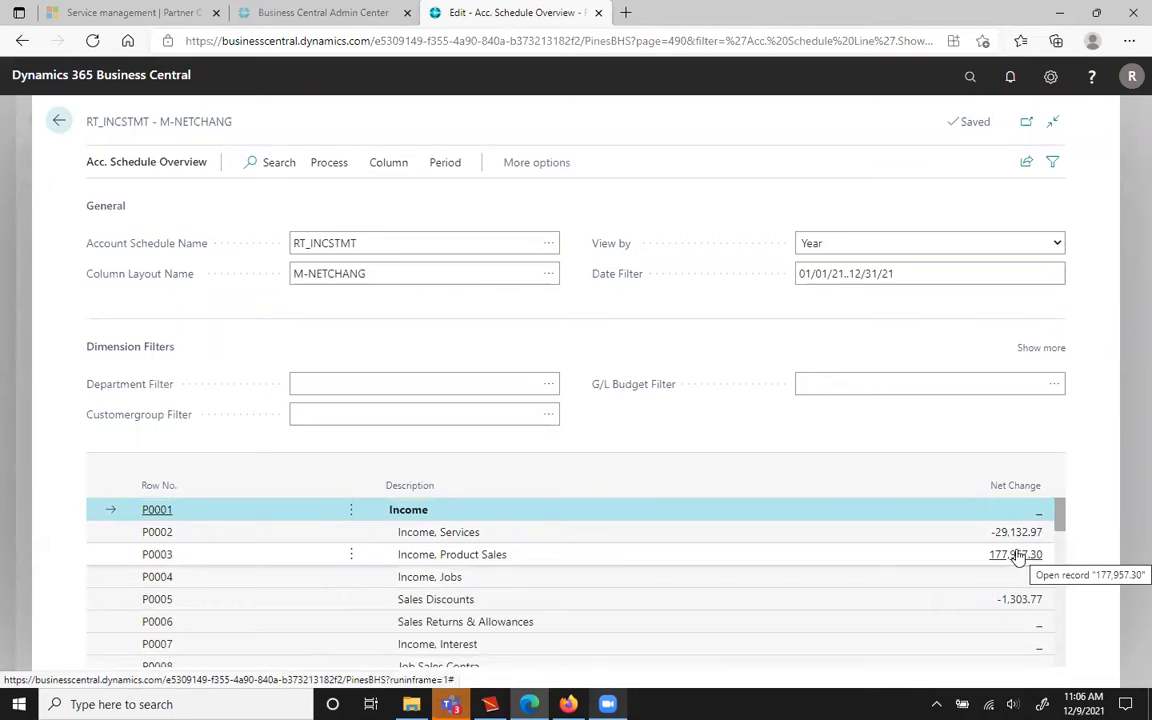
- Drill down from the Income, Product Sales net change to its general ledger entries, review them and return to the overview
click(1018, 556)
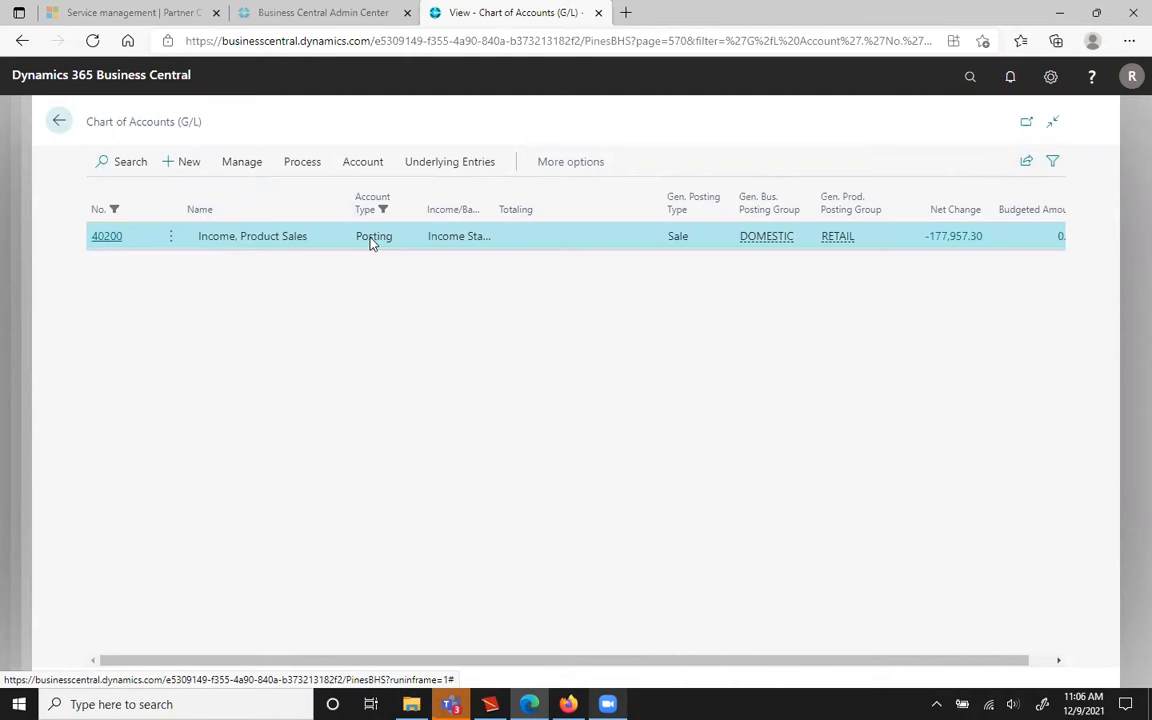
click(961, 241)
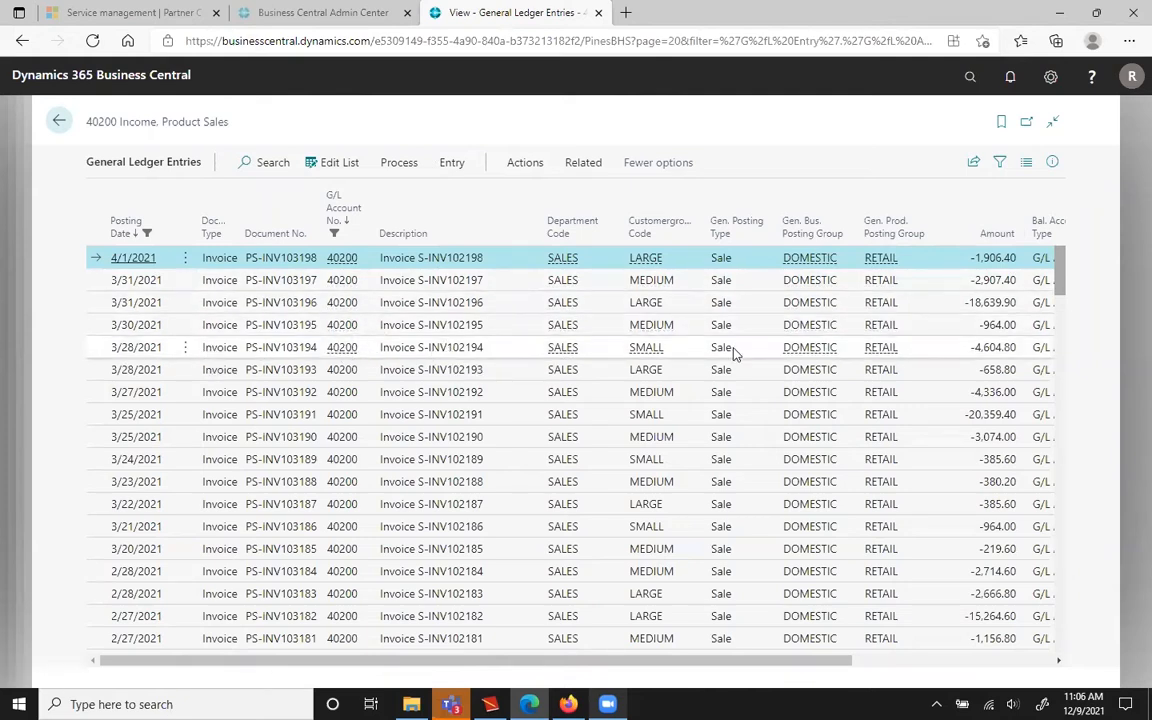
scroll(1062, 289, down, 2)
drag(1062, 289, 1052, 525)
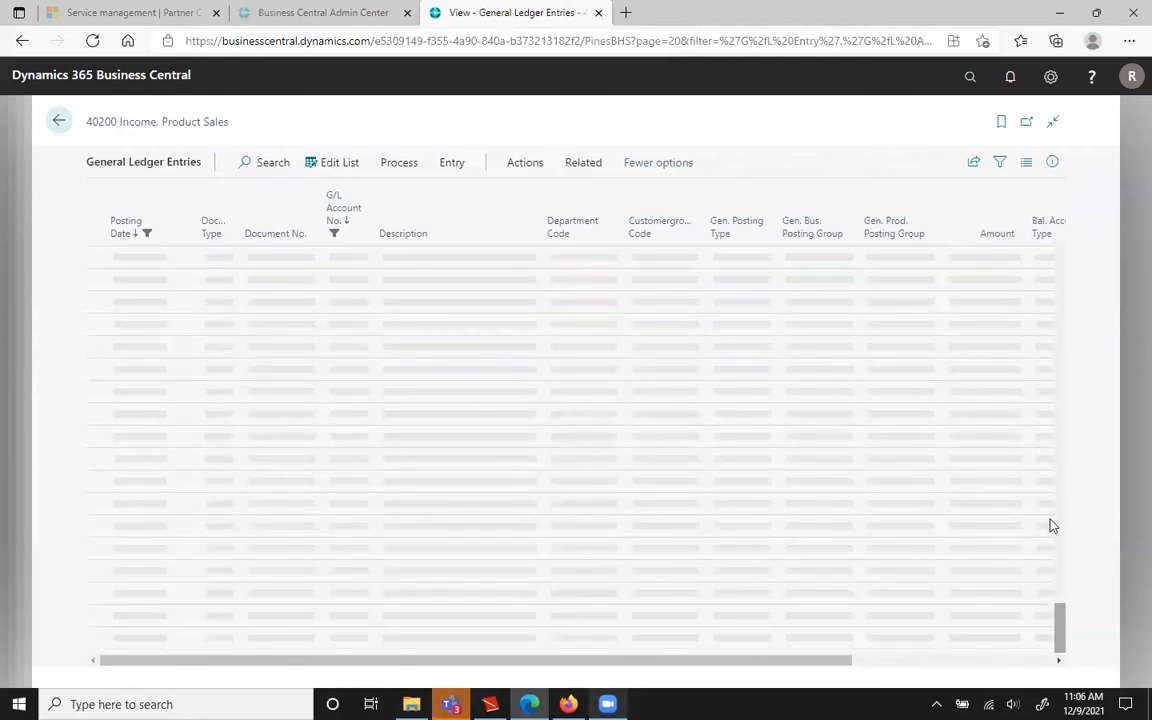
click(60, 121)
click(60, 121)
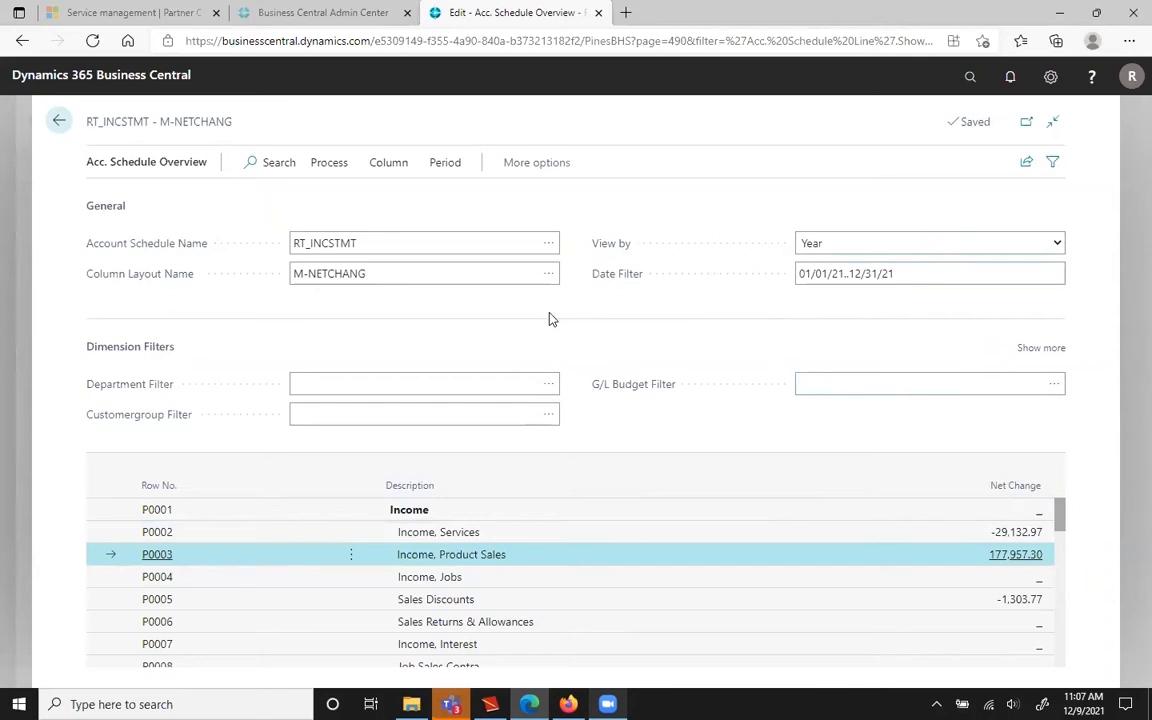
- Return to the Account Schedules list and open the overview of the M-BALANCE balance sheet schedule
click(59, 121)
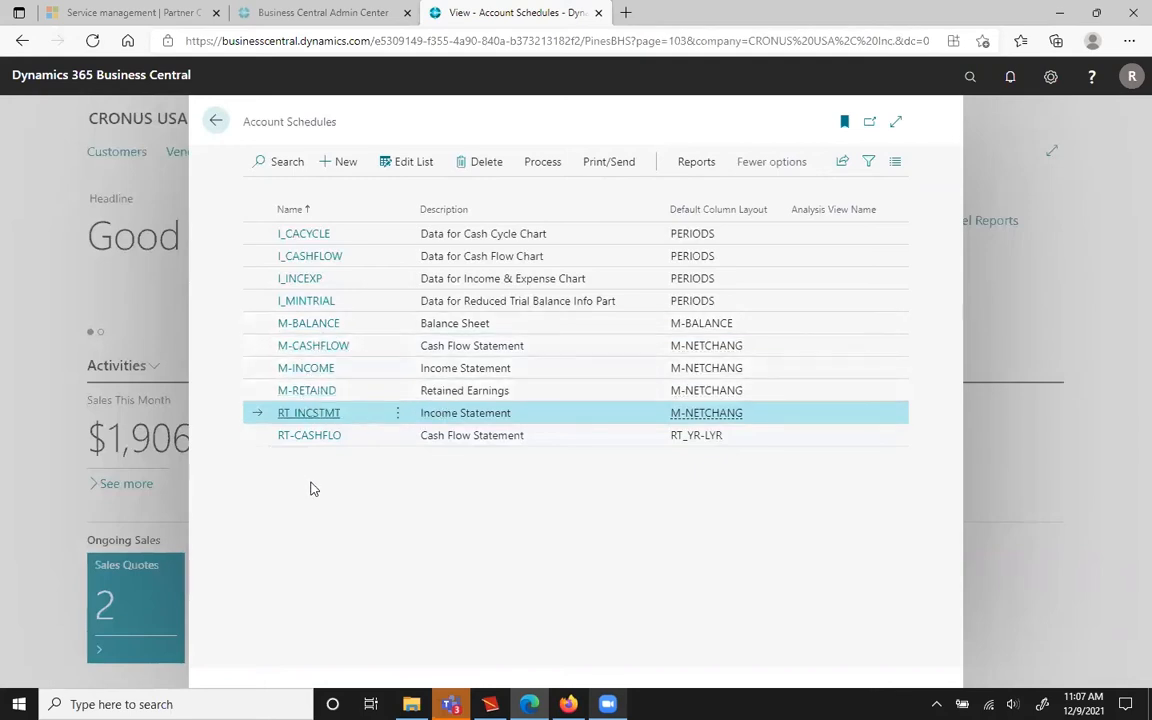
click(255, 326)
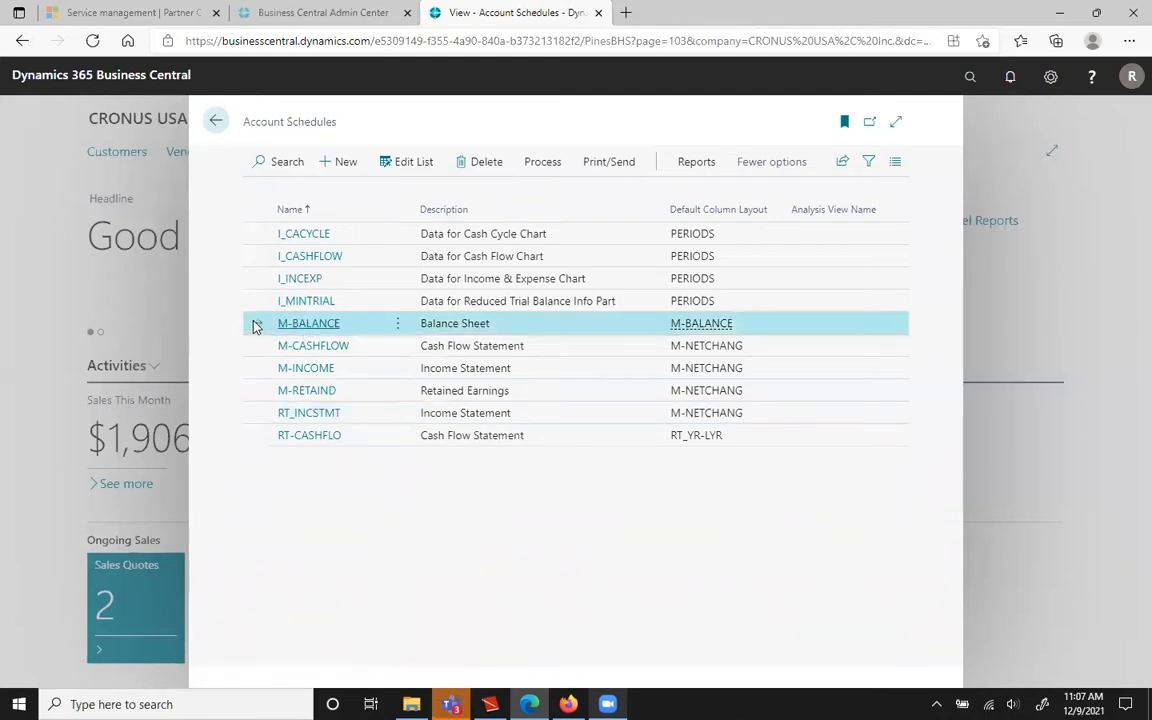
click(543, 163)
click(305, 197)
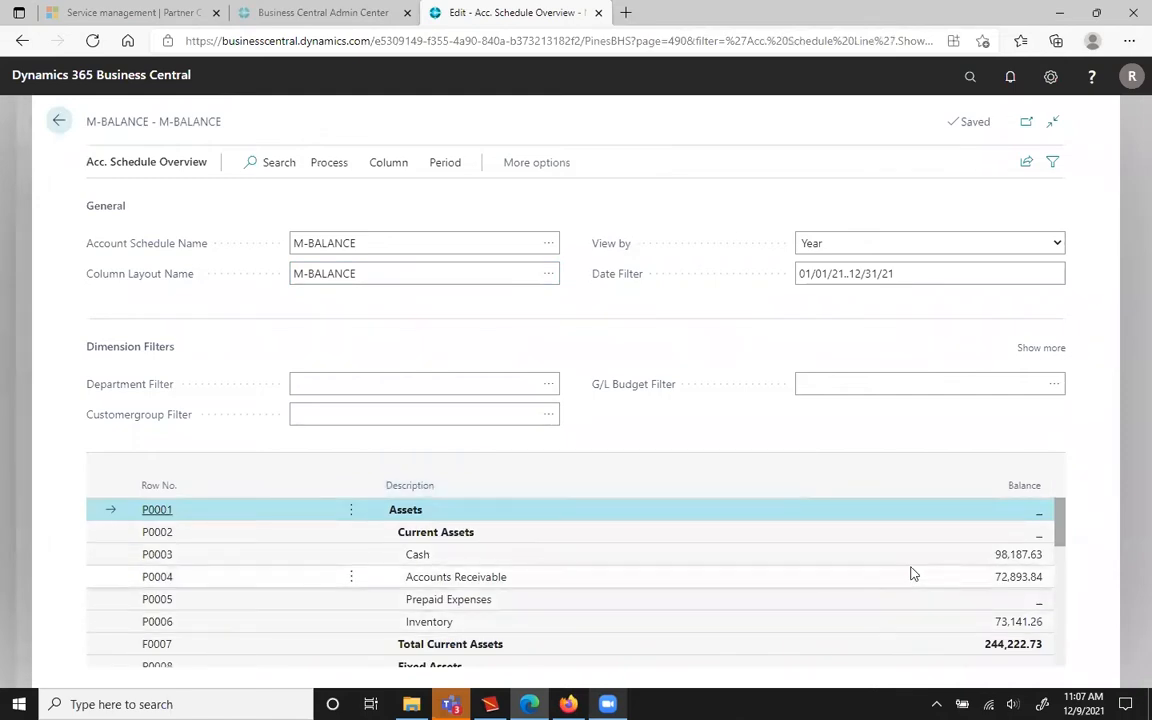
- Review the balance sheet down to Equity and drill down into the Common Stock balance
scroll(908, 570, down, 1)
scroll(910, 565, down, 4)
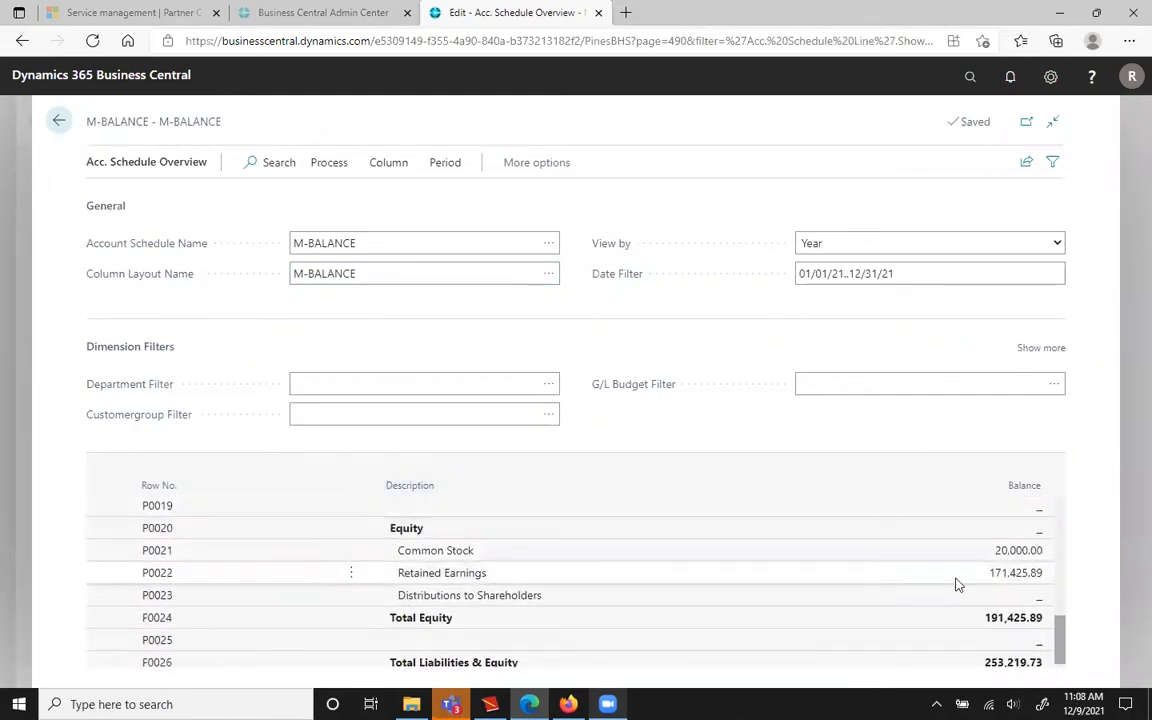
click(1020, 550)
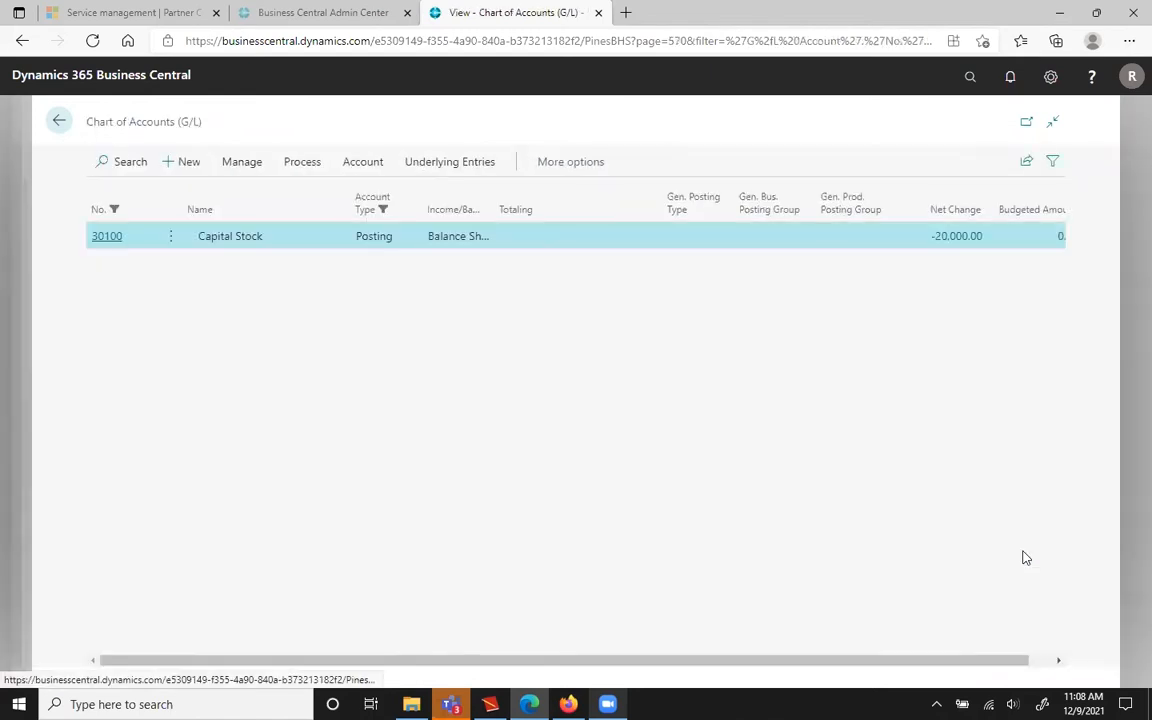
- Drill down from the Capital Stock net change to its general ledger entries and return to the Account Schedules list
click(968, 237)
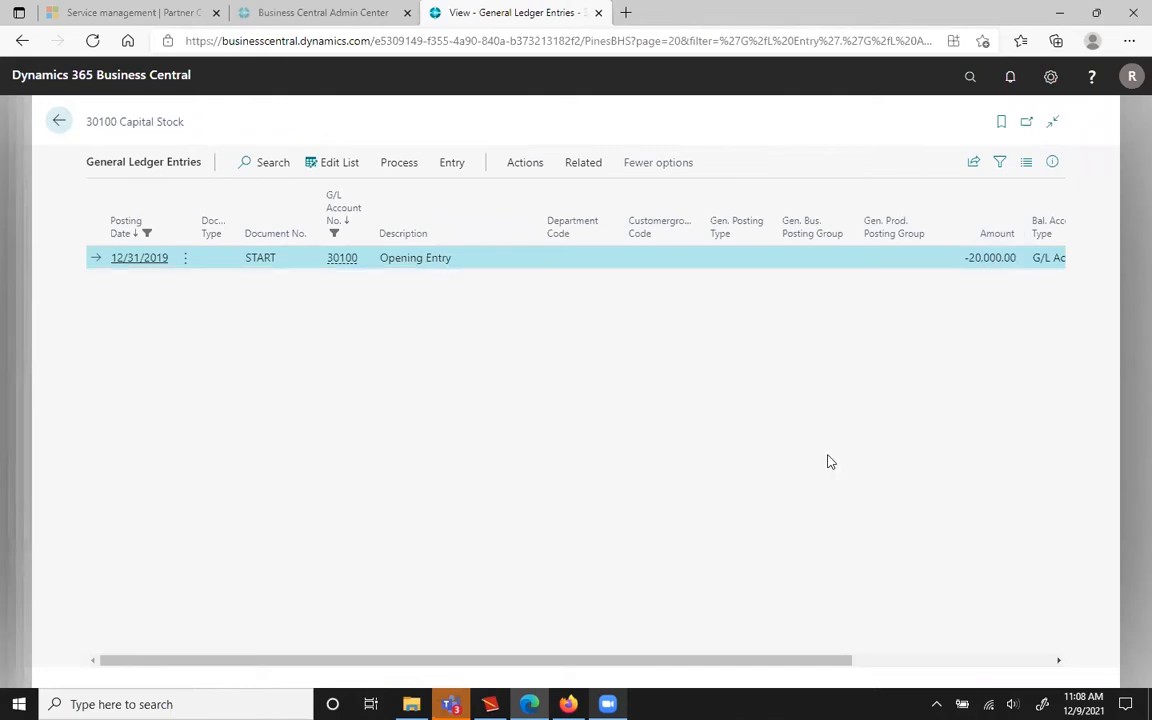
click(58, 121)
click(58, 121)
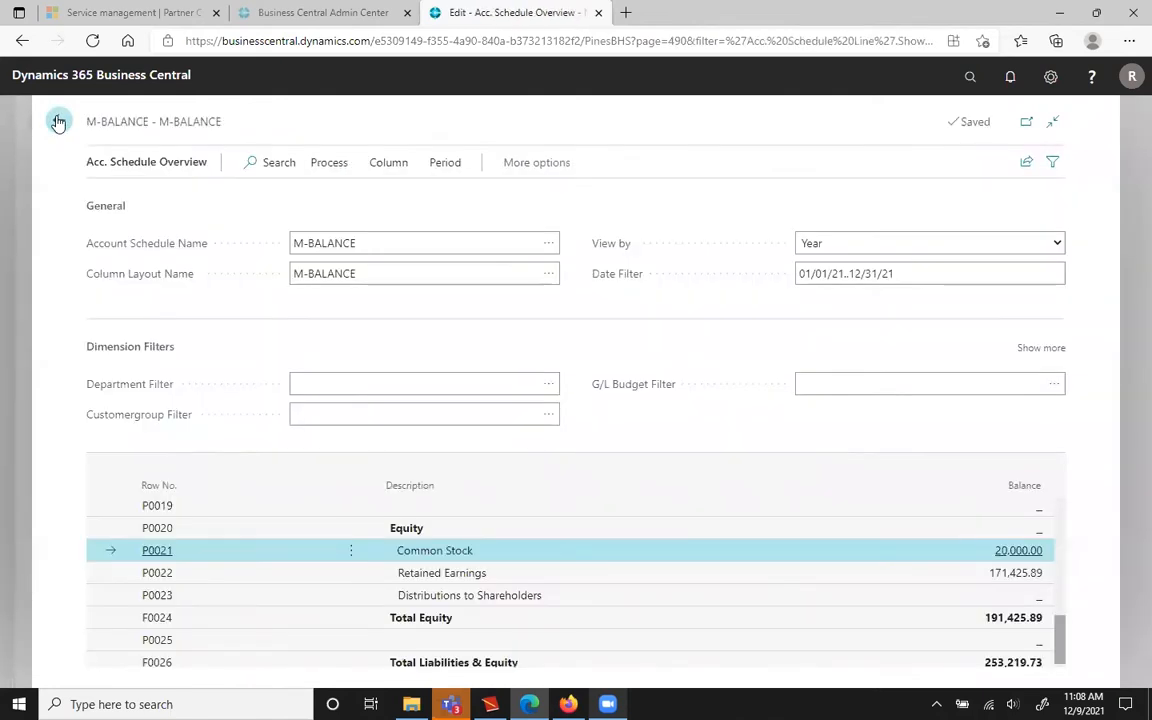
click(58, 121)
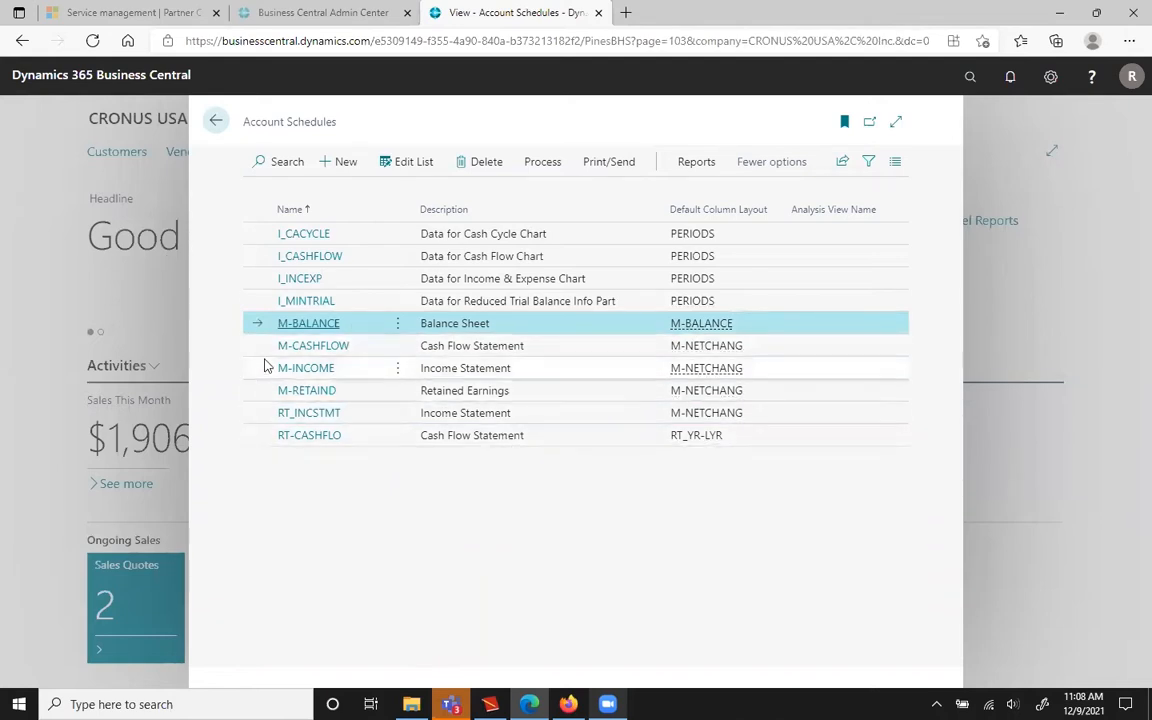
click(311, 349)
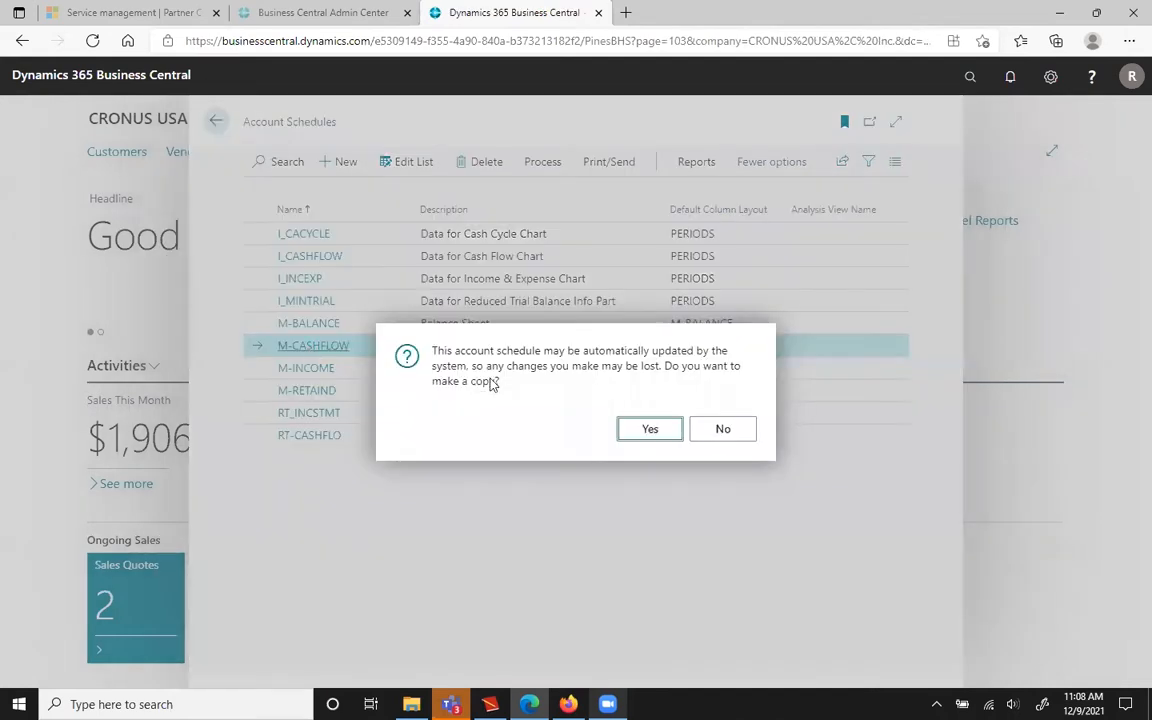
click(730, 428)
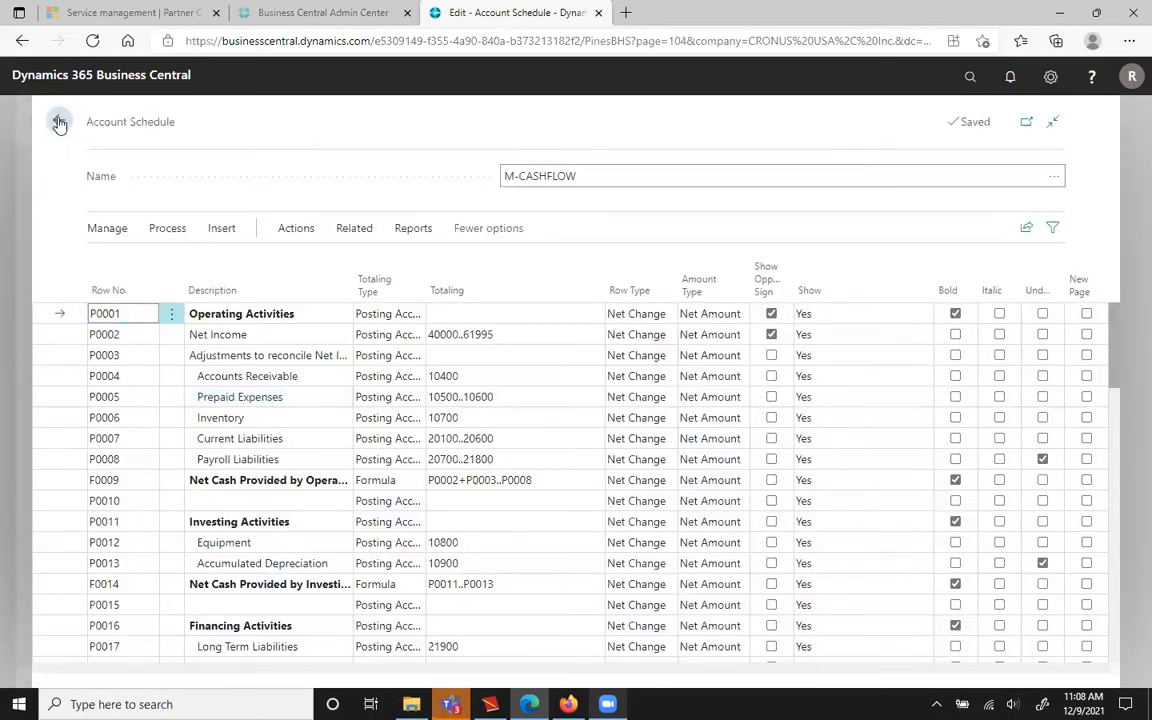
click(59, 121)
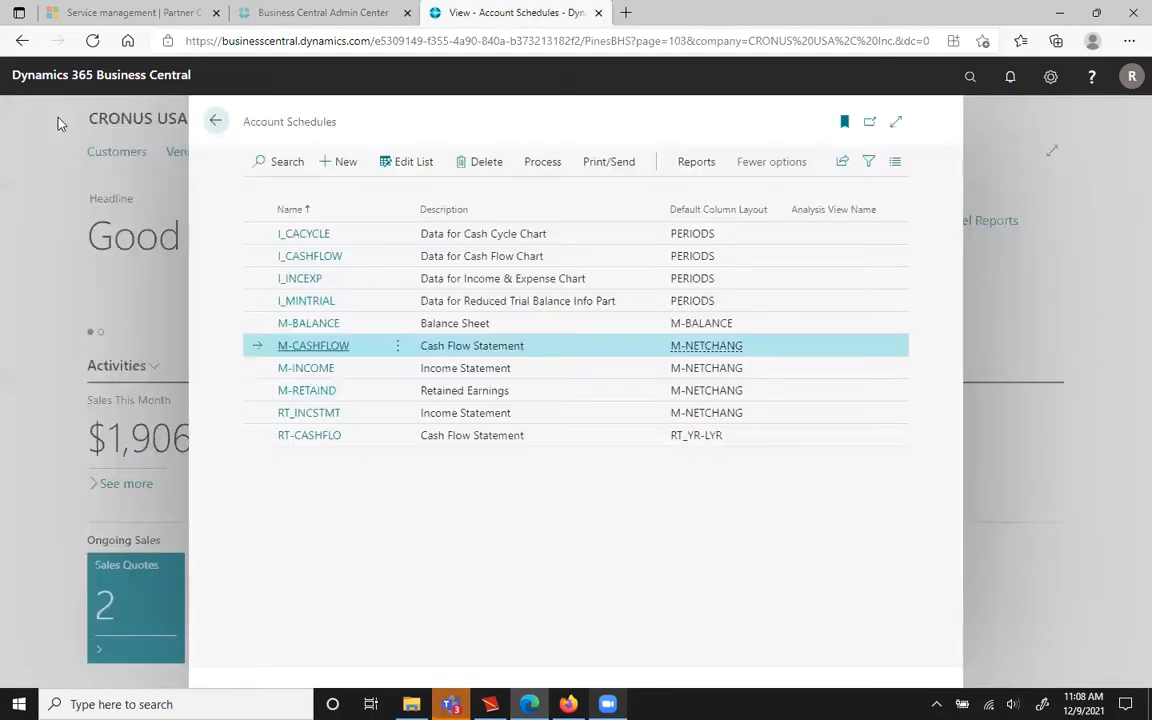
- Open the print options for the M-CASHFLOW schedule, preview the Cash Flow Statement and close the preview
click(257, 325)
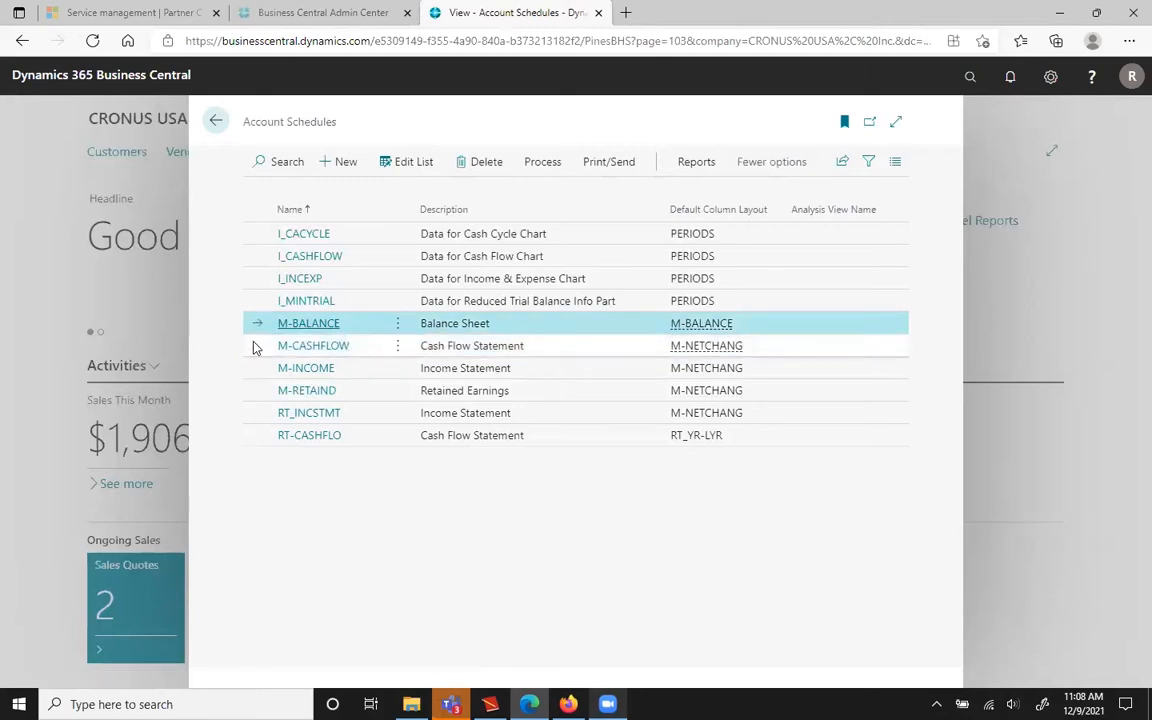
click(254, 345)
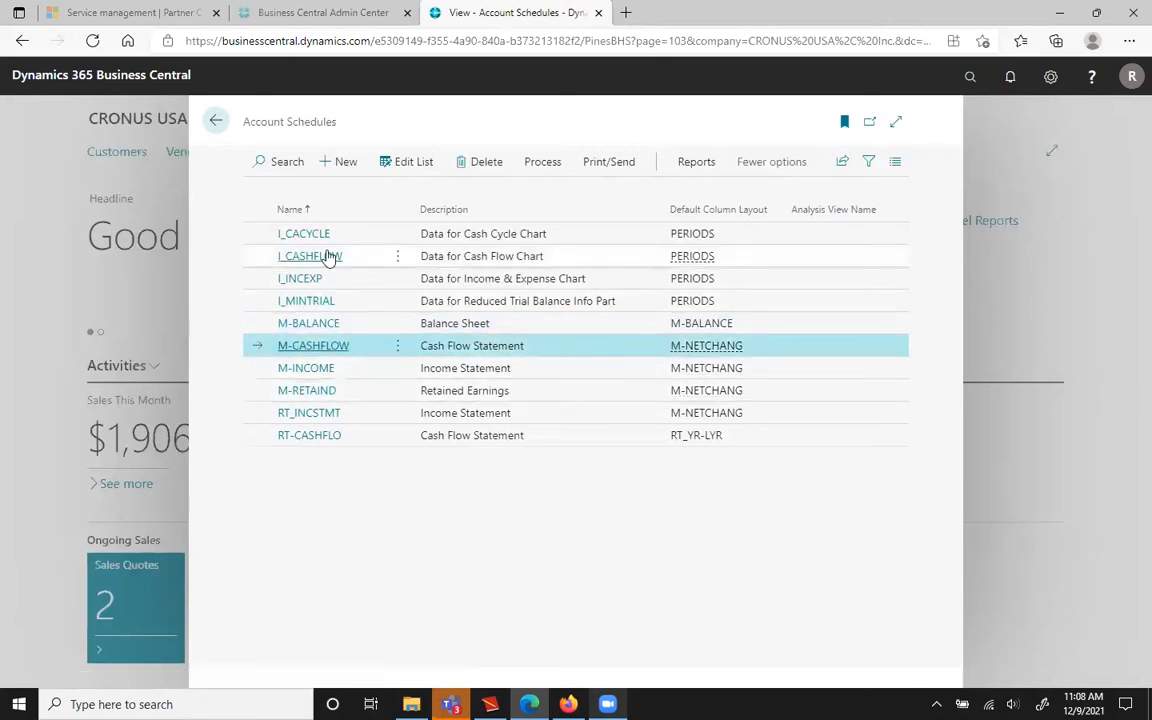
click(540, 166)
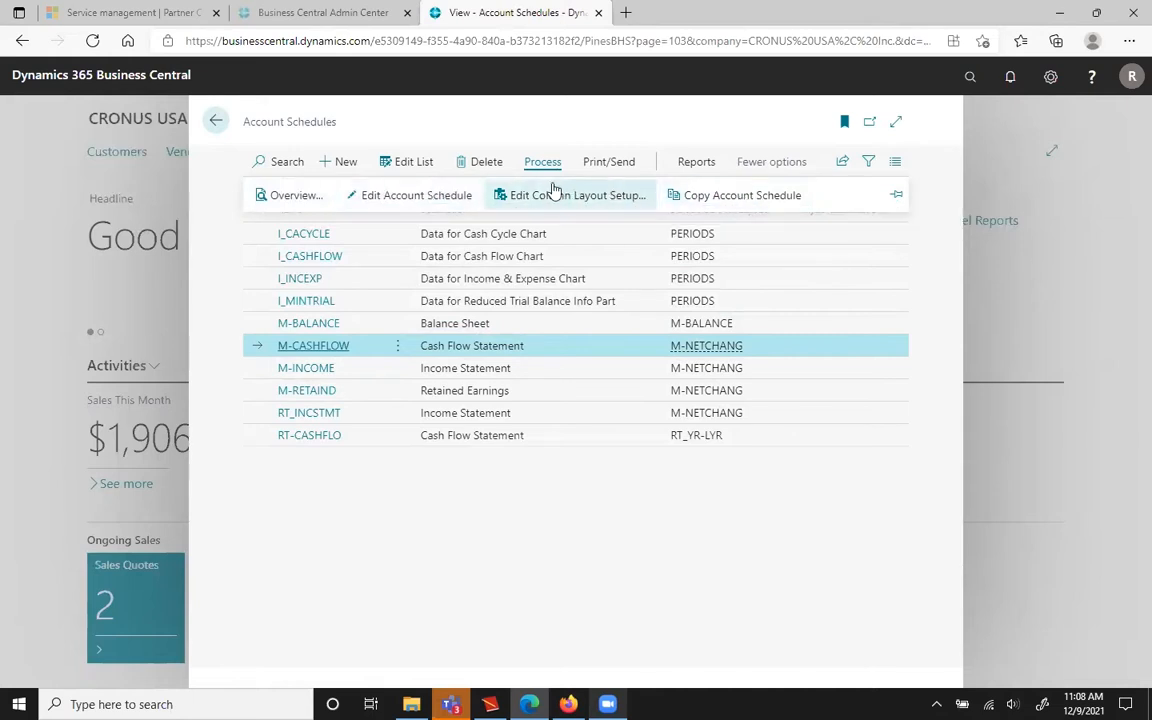
click(610, 164)
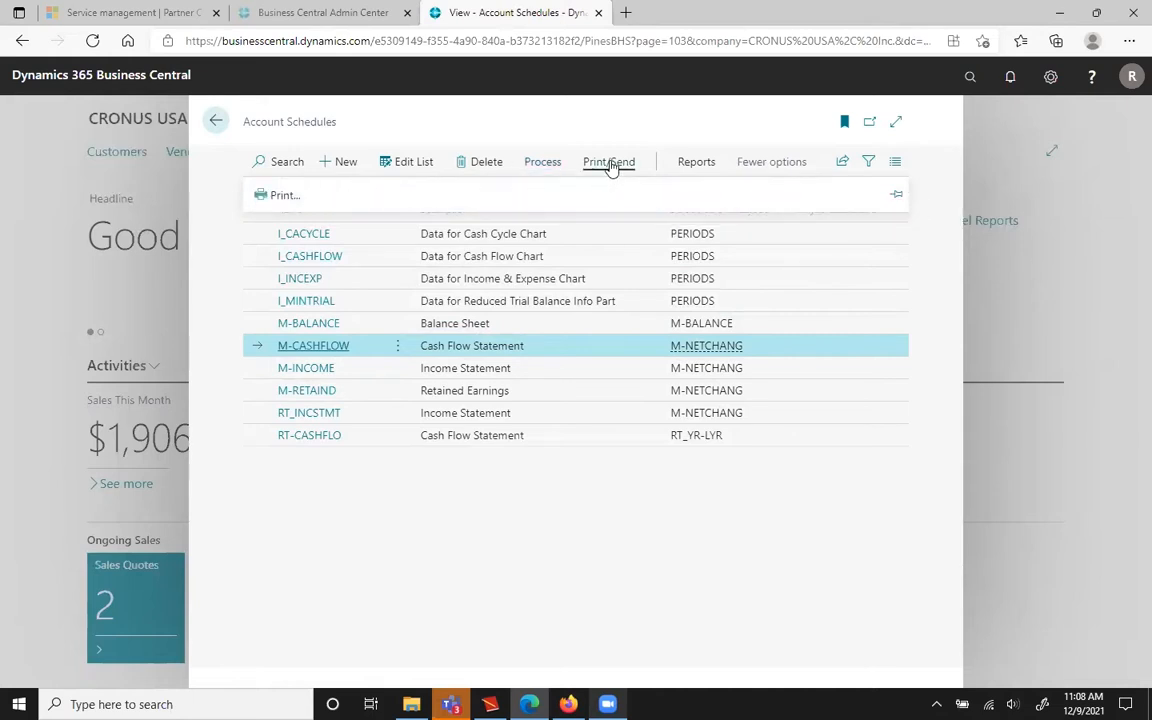
click(609, 164)
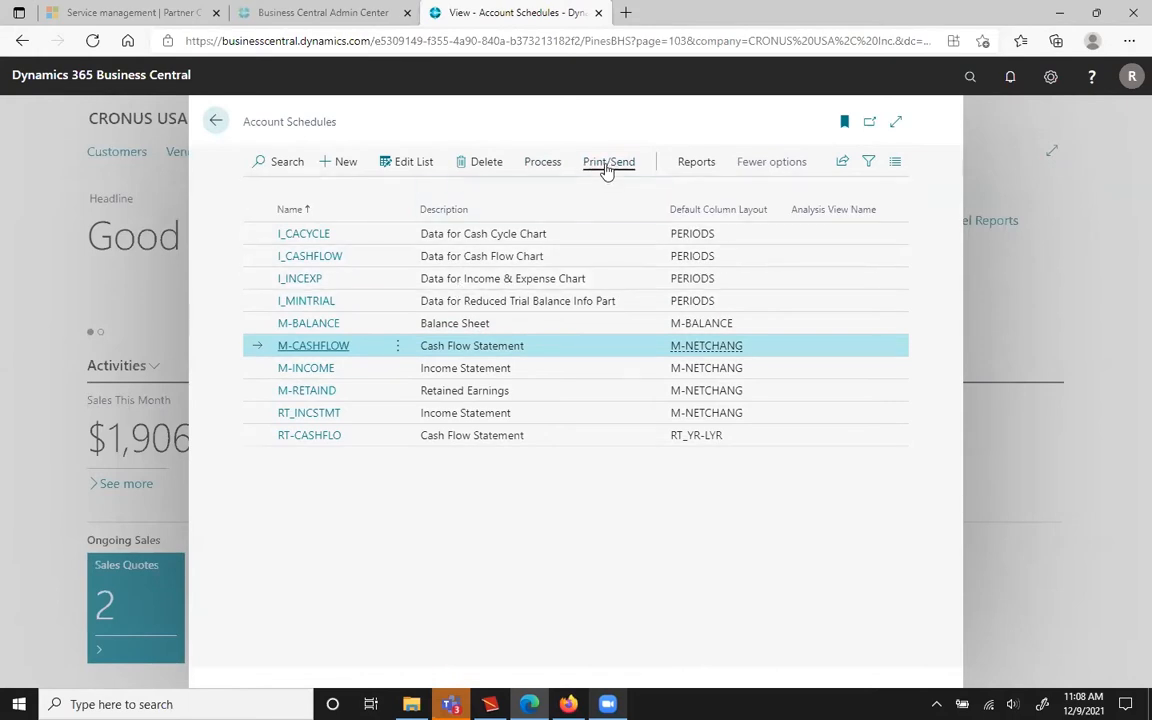
click(607, 164)
click(285, 196)
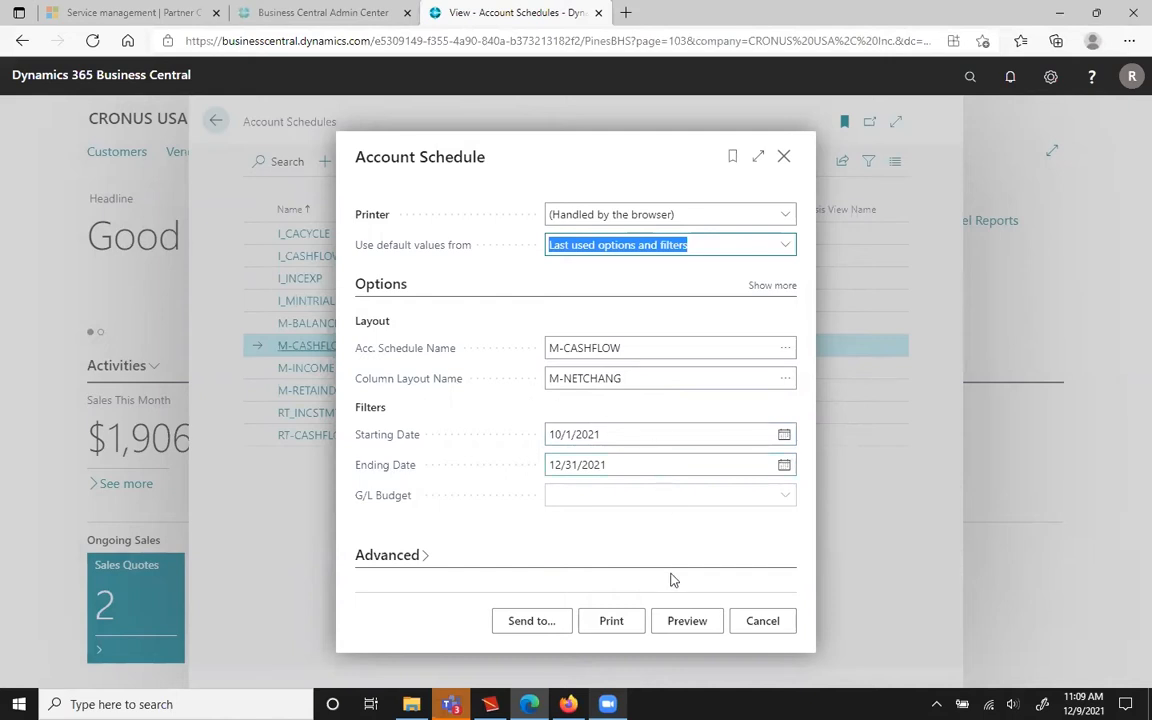
click(677, 621)
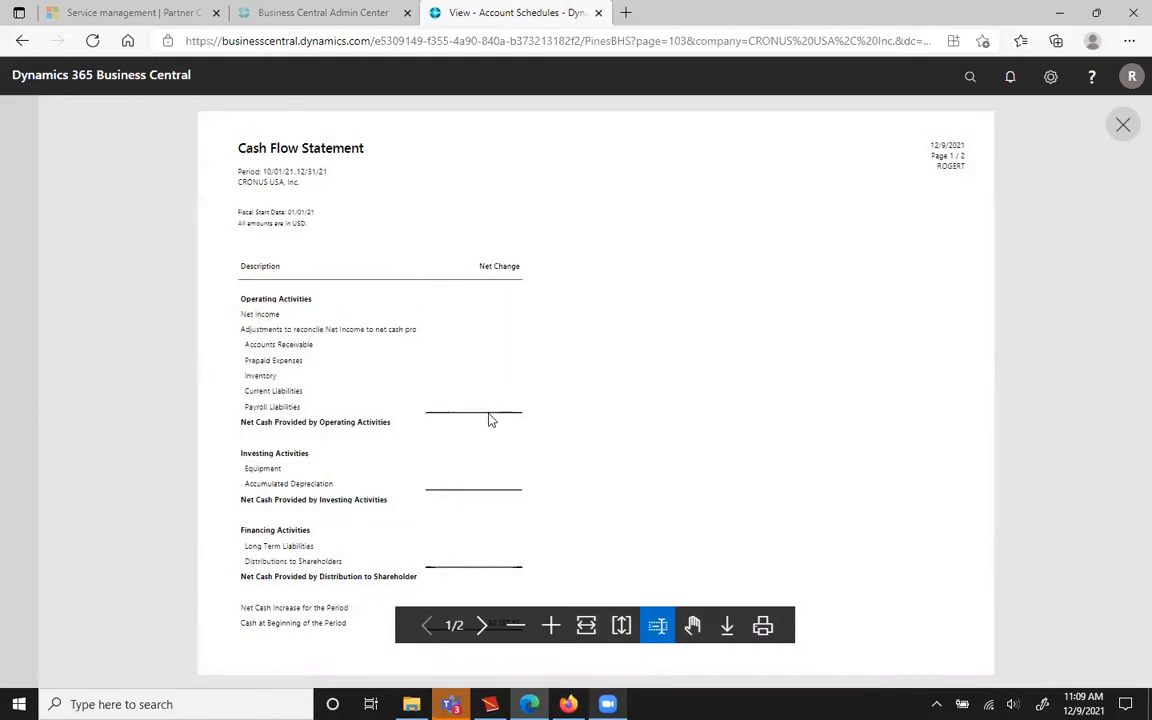
click(1121, 123)
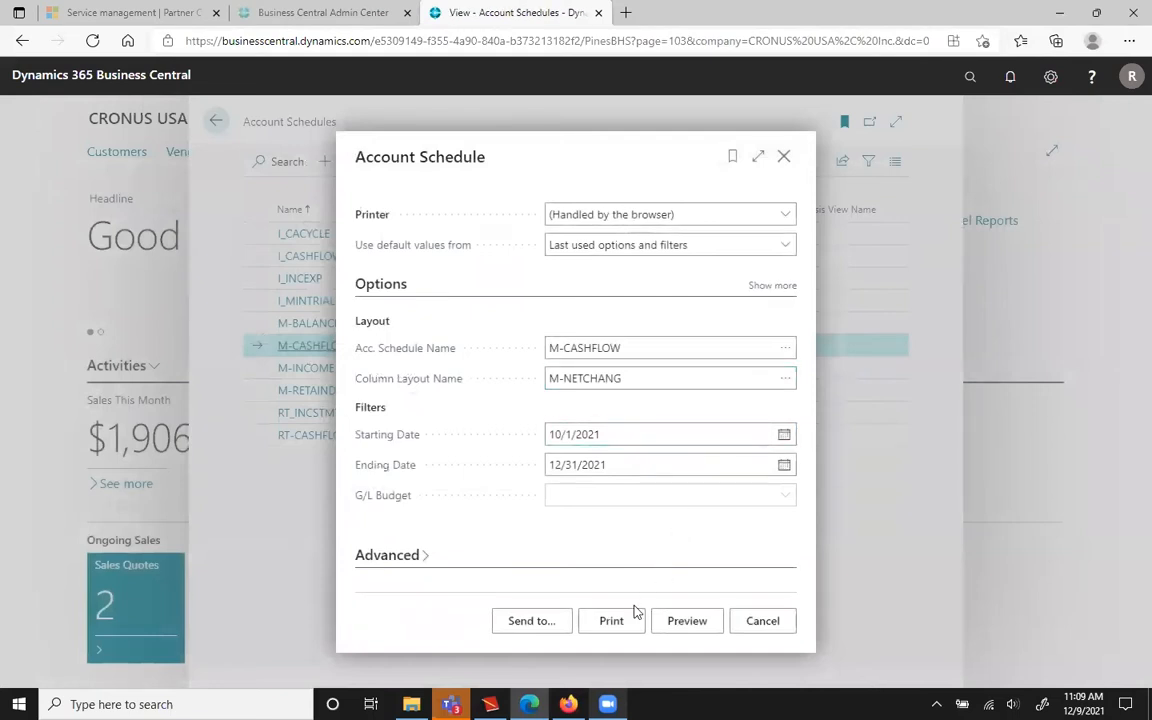
- Review the cash flow statement's print output and the available printers, and cancel the printing
click(612, 621)
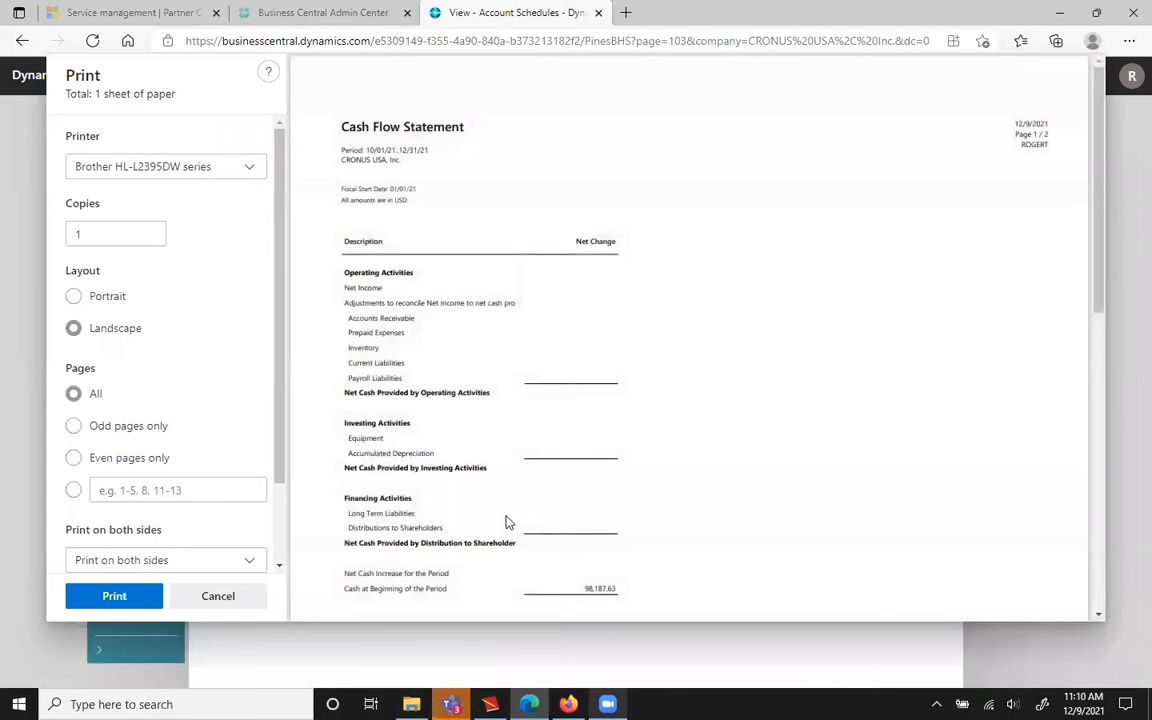
scroll(620, 560, down, 3)
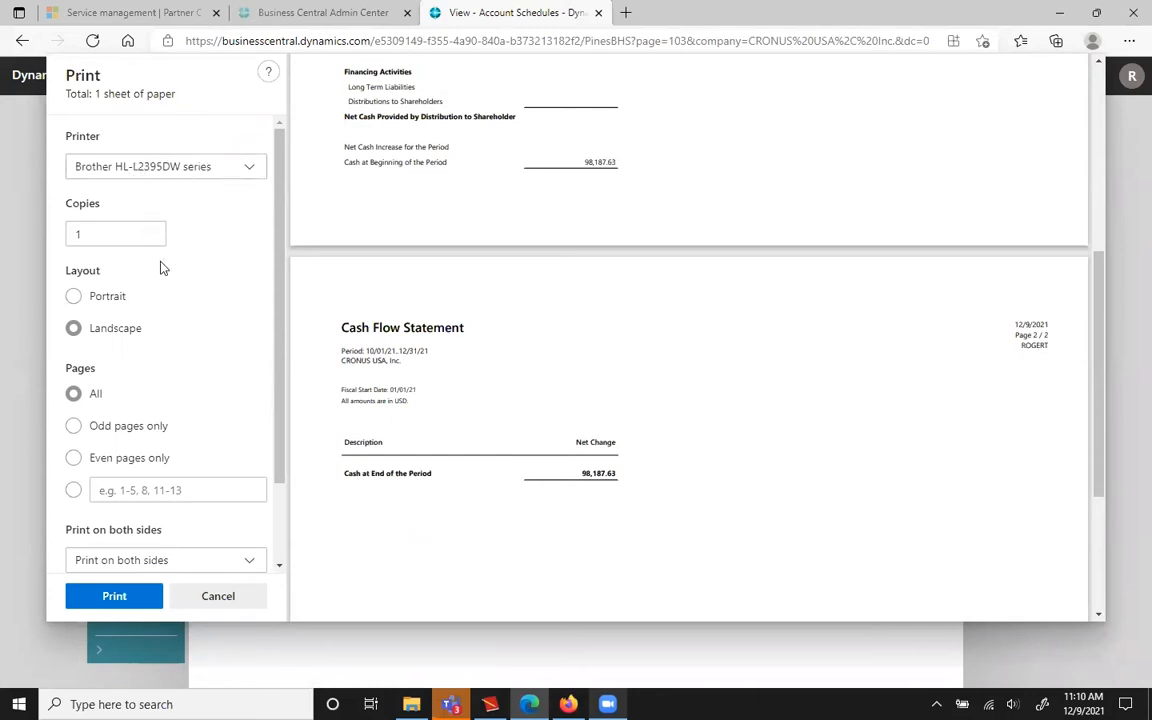
click(252, 168)
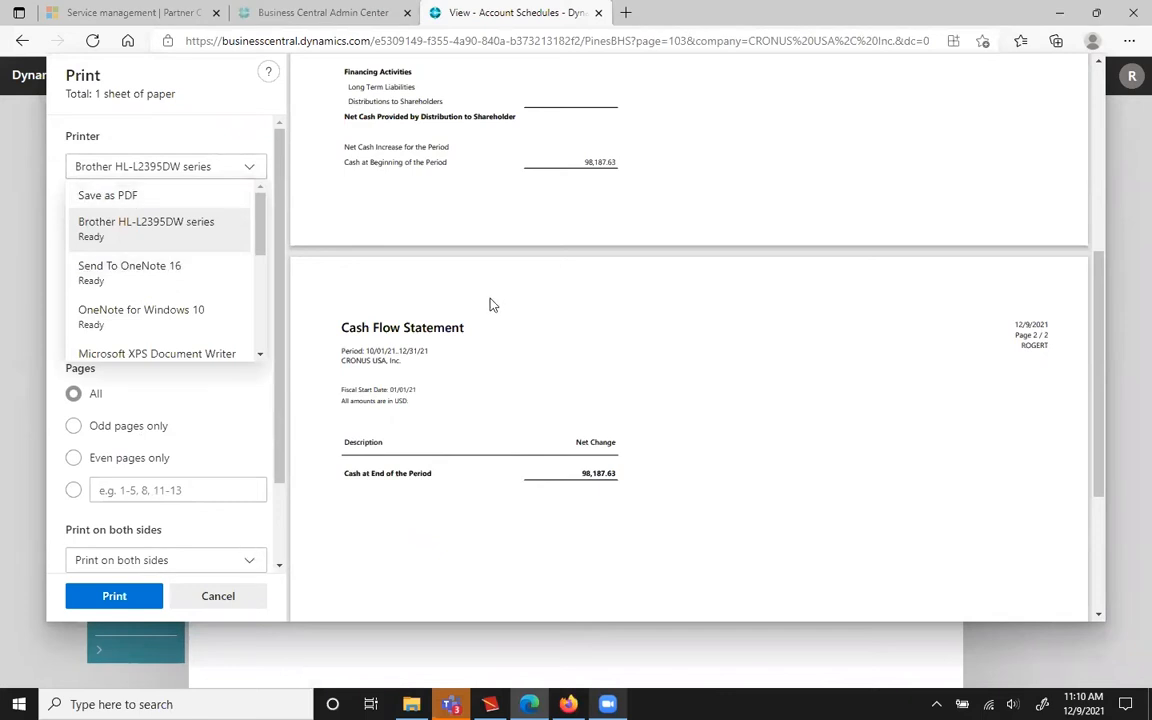
click(212, 601)
click(212, 601)
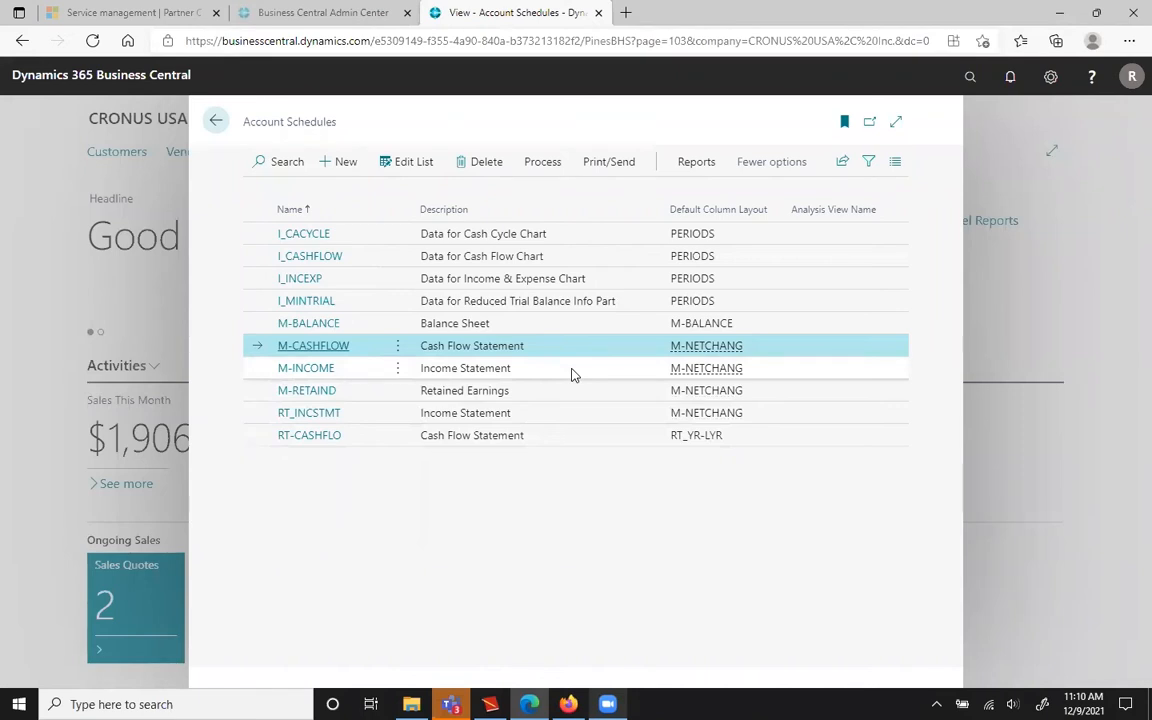
- Select the M-INCOME schedule and request a printout of its income statement with the M-NETCHANG column layout
click(309, 374)
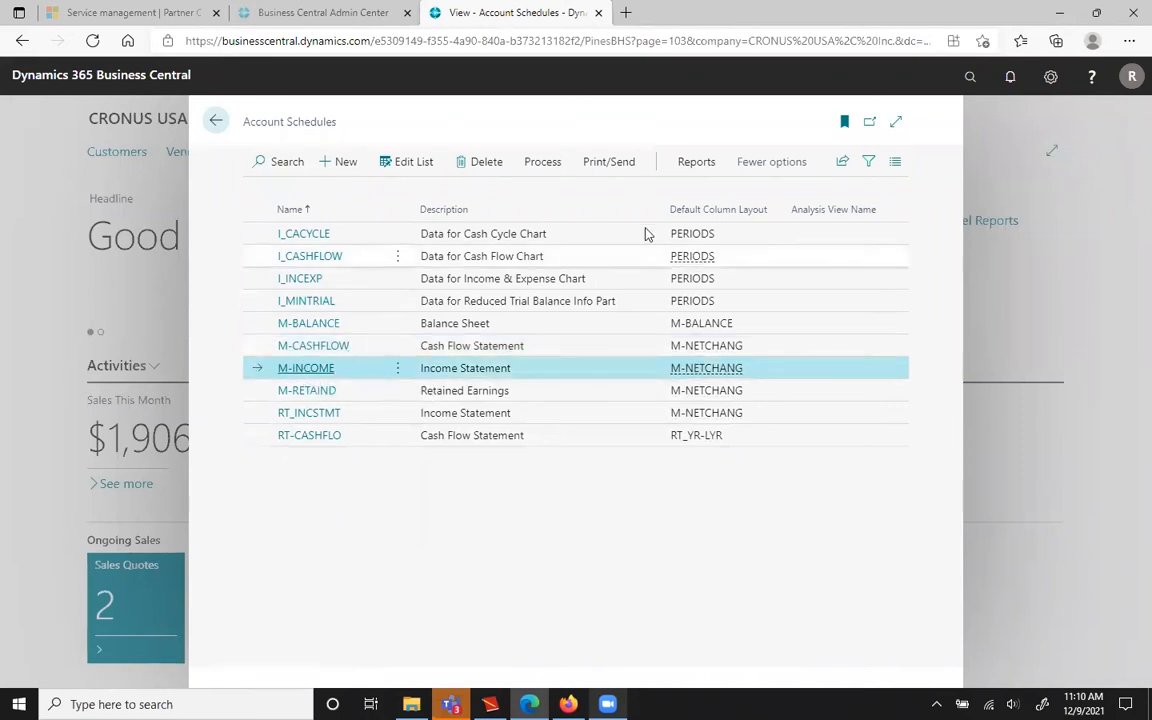
click(619, 168)
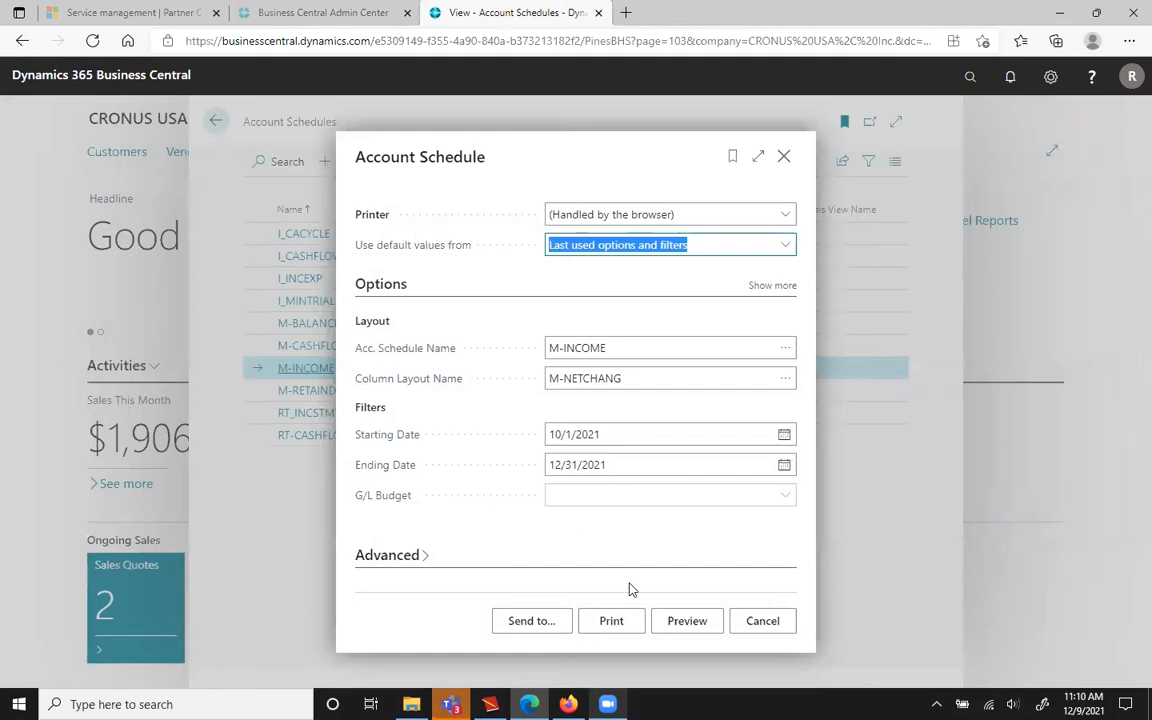
click(608, 625)
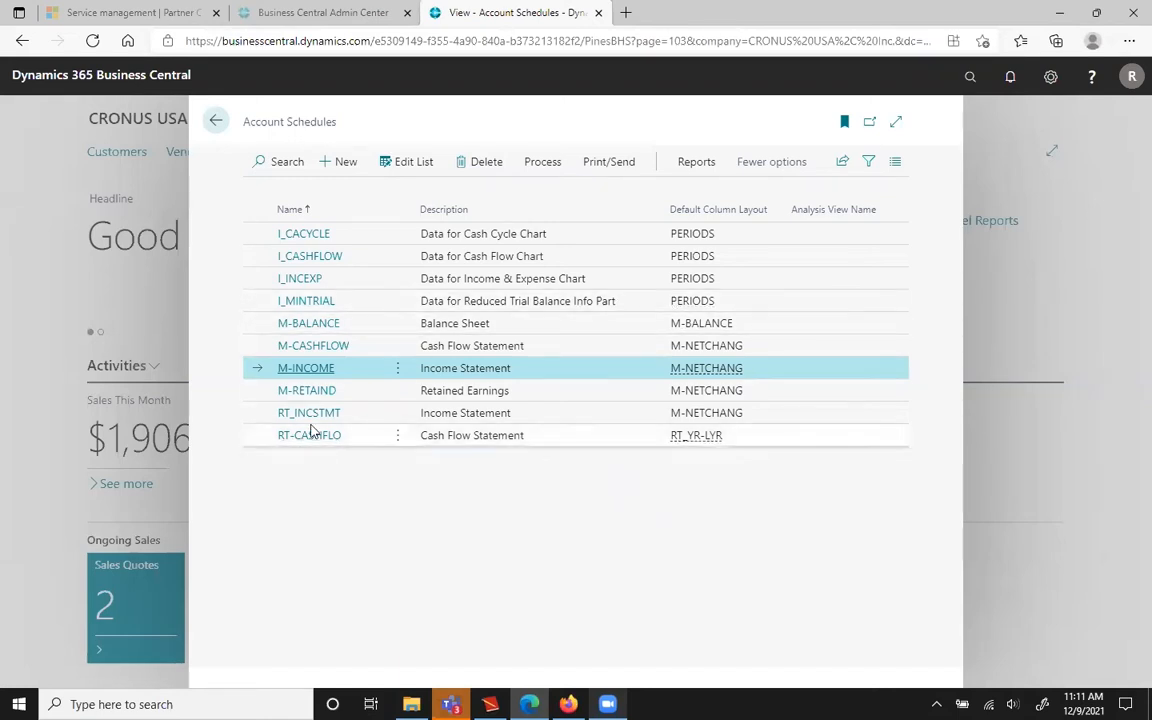
- Open the RT_INCSTMT account schedule for editing and check the New Page setting of the Cost of Goods Sold row
click(255, 345)
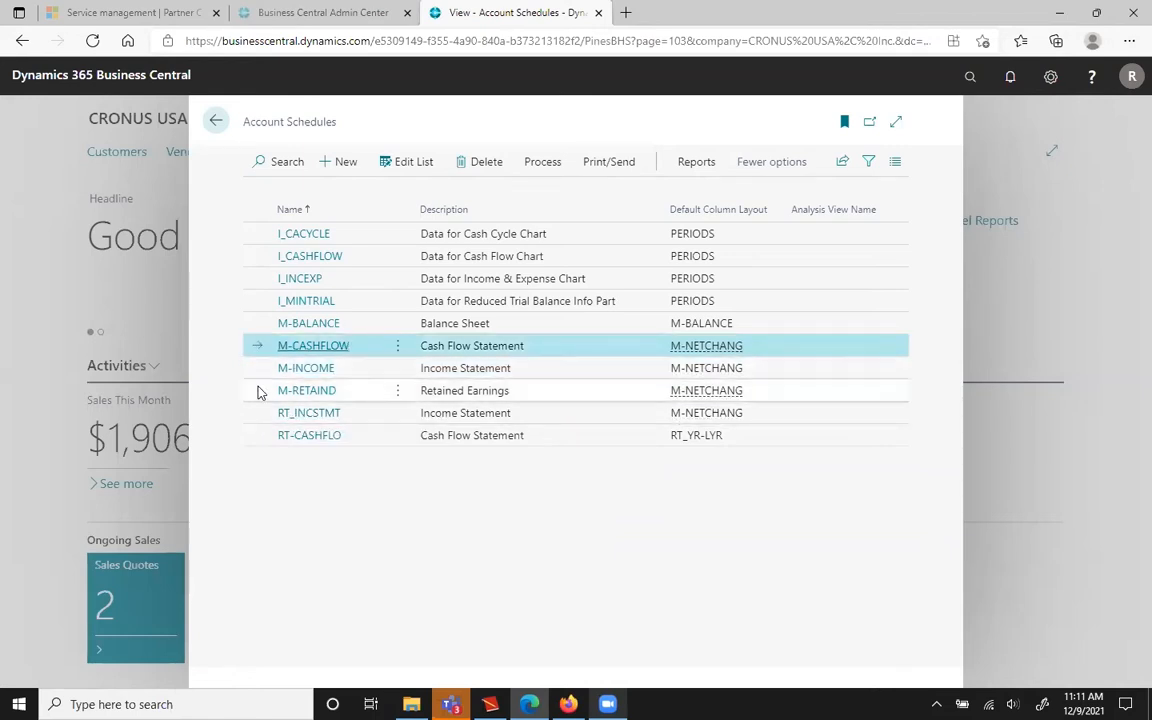
click(256, 392)
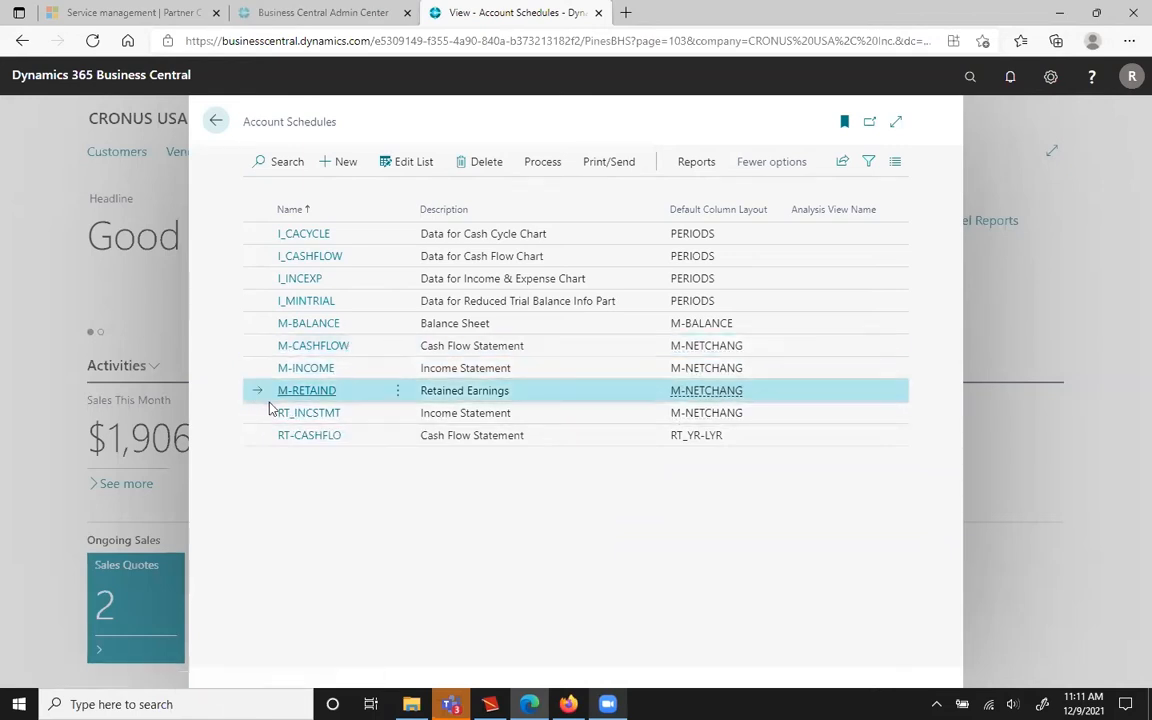
click(318, 420)
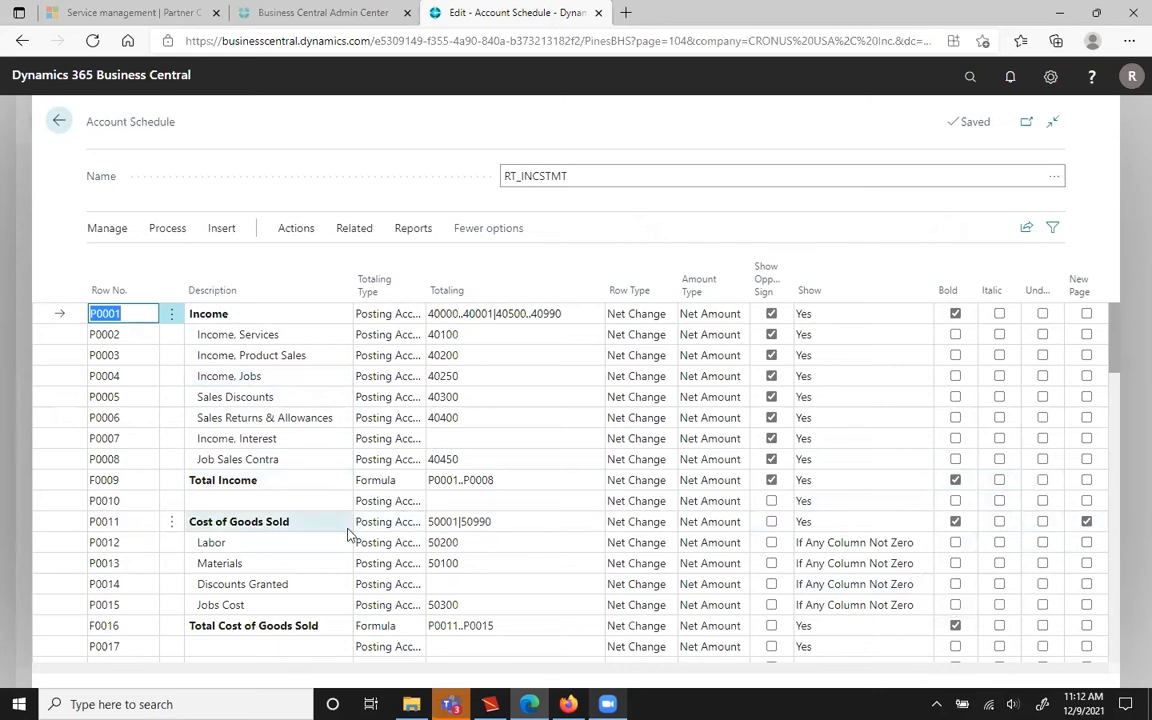
click(1087, 524)
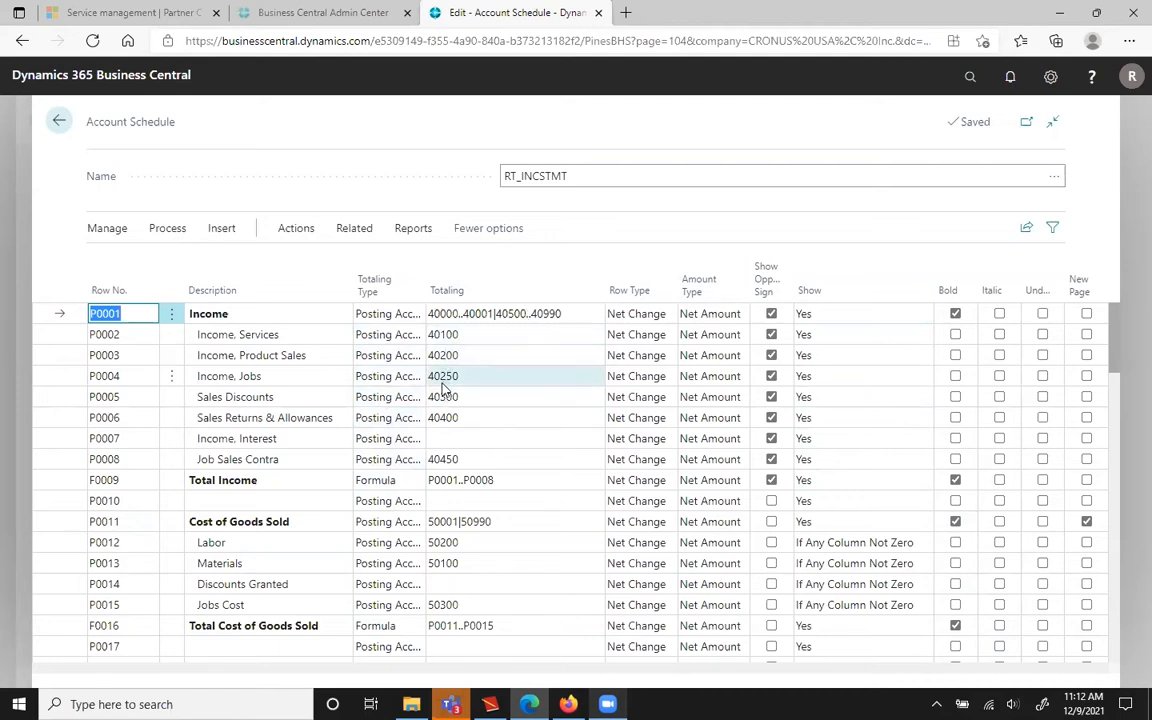
- Examine the Income row's totaling account range and its Row Type options, keeping Net Change
click(475, 313)
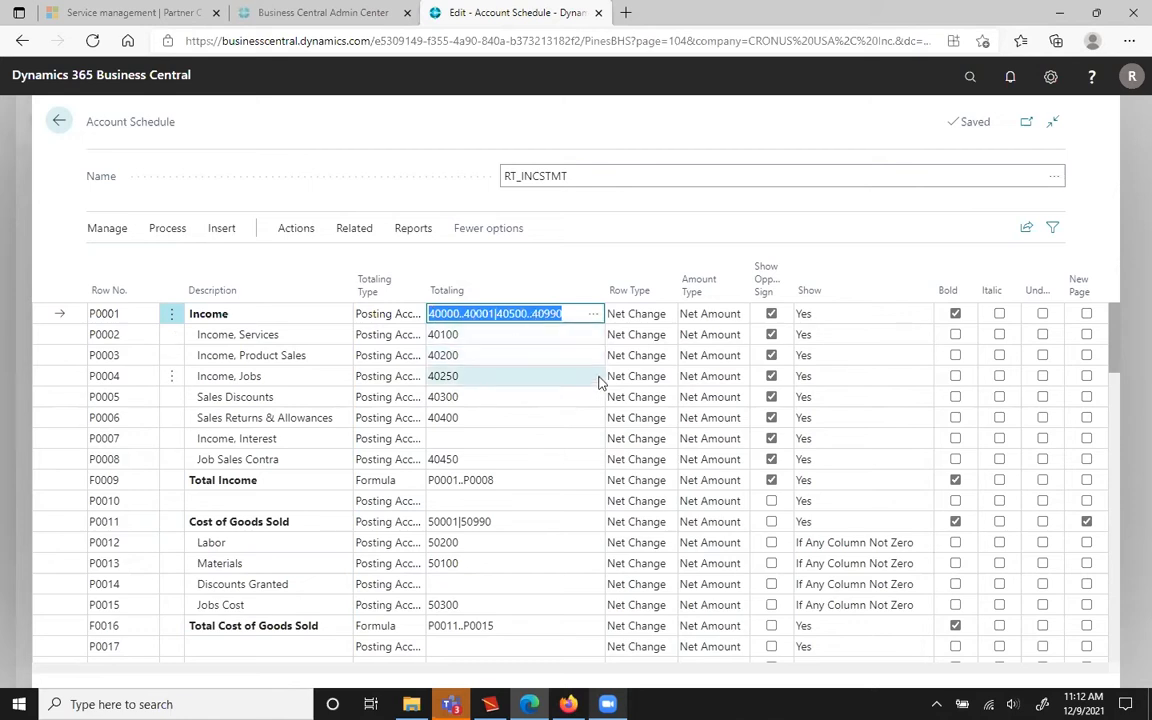
mouse_move(632, 268)
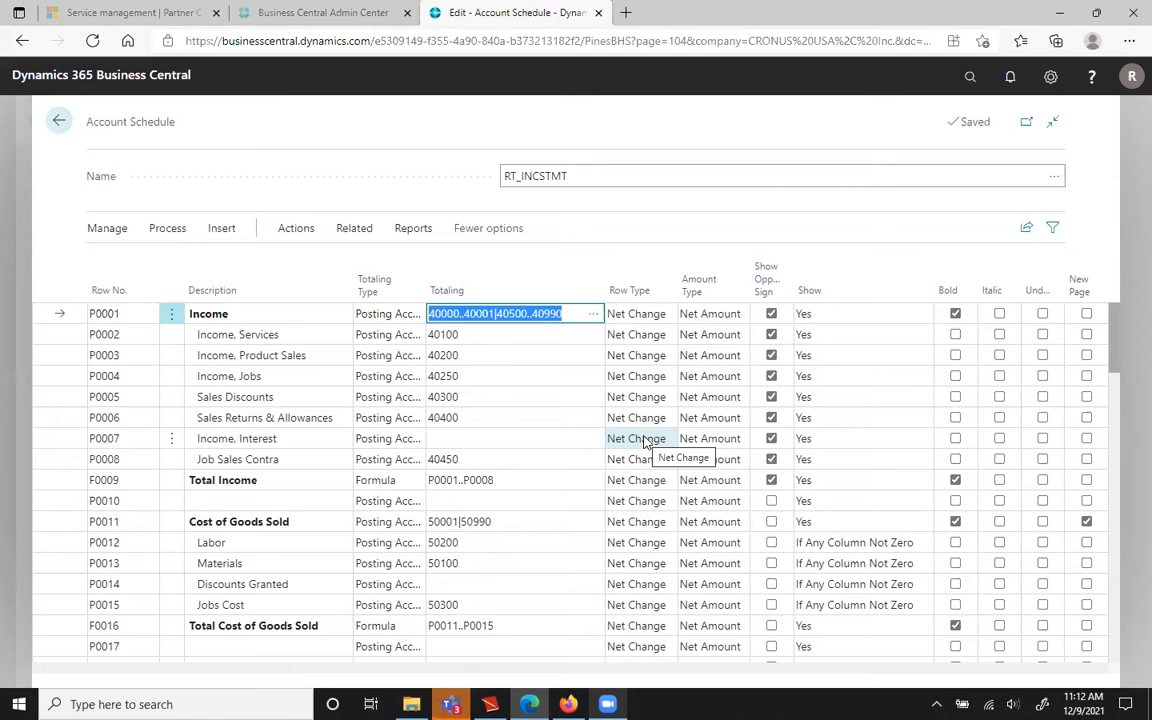
click(644, 316)
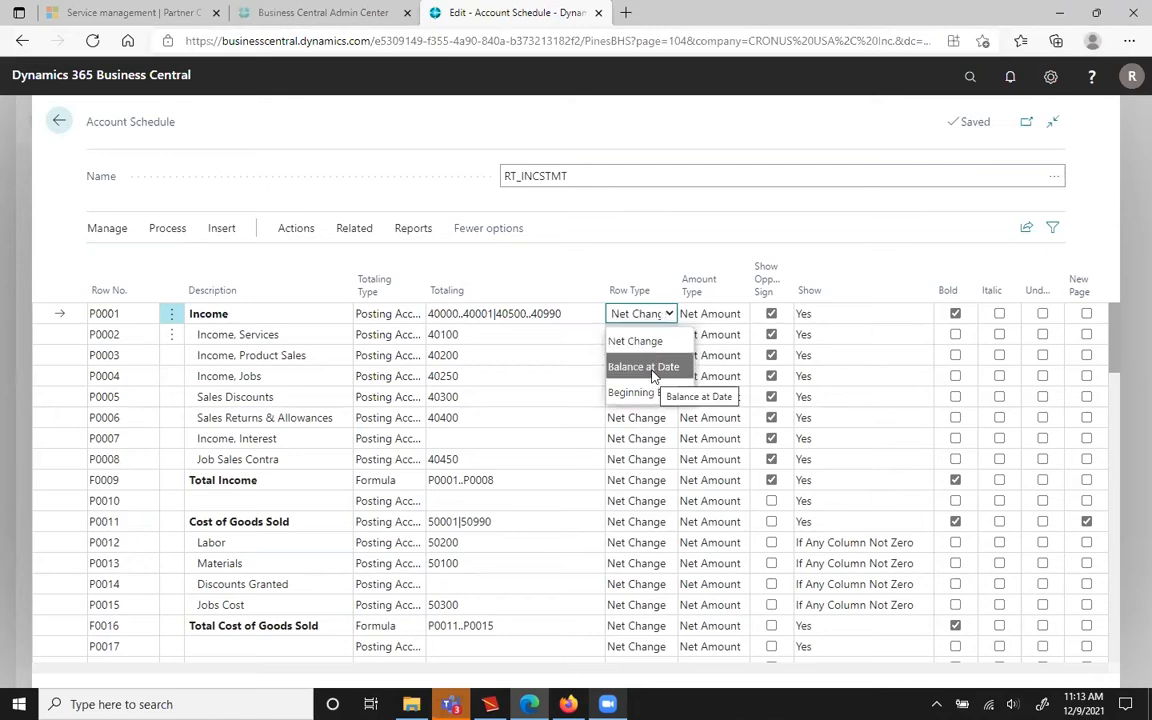
click(633, 316)
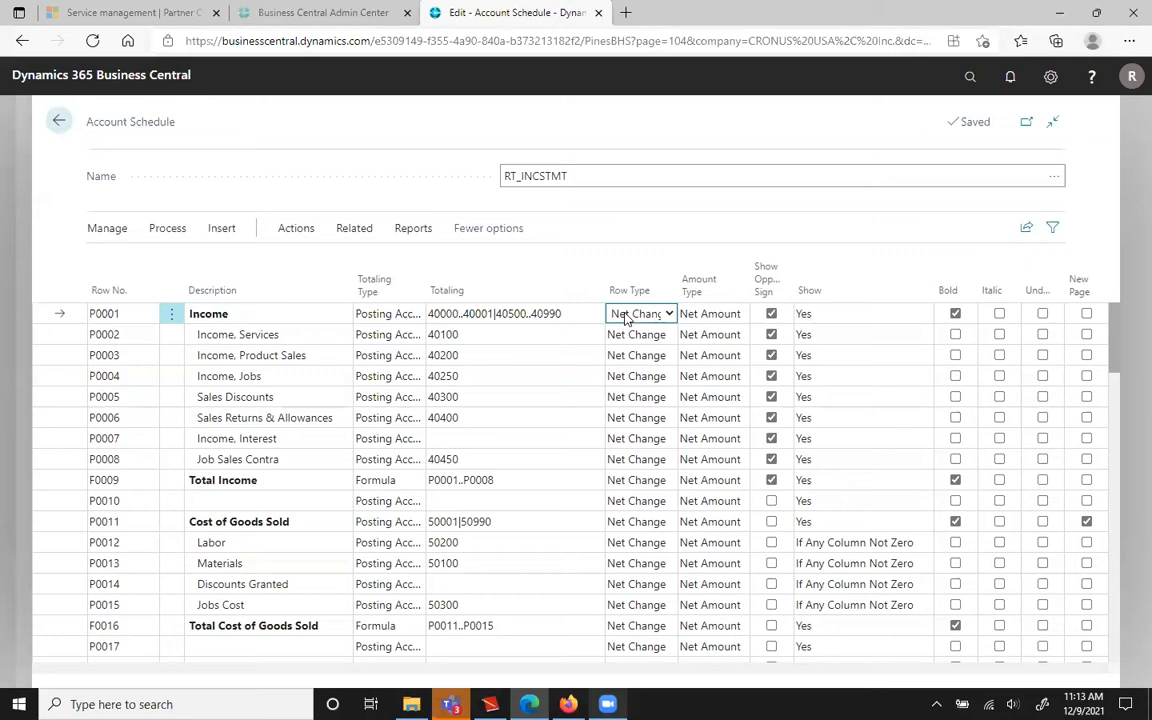
- Examine the Income row's Amount Type and Show options, keeping Net Amount and Yes
click(733, 317)
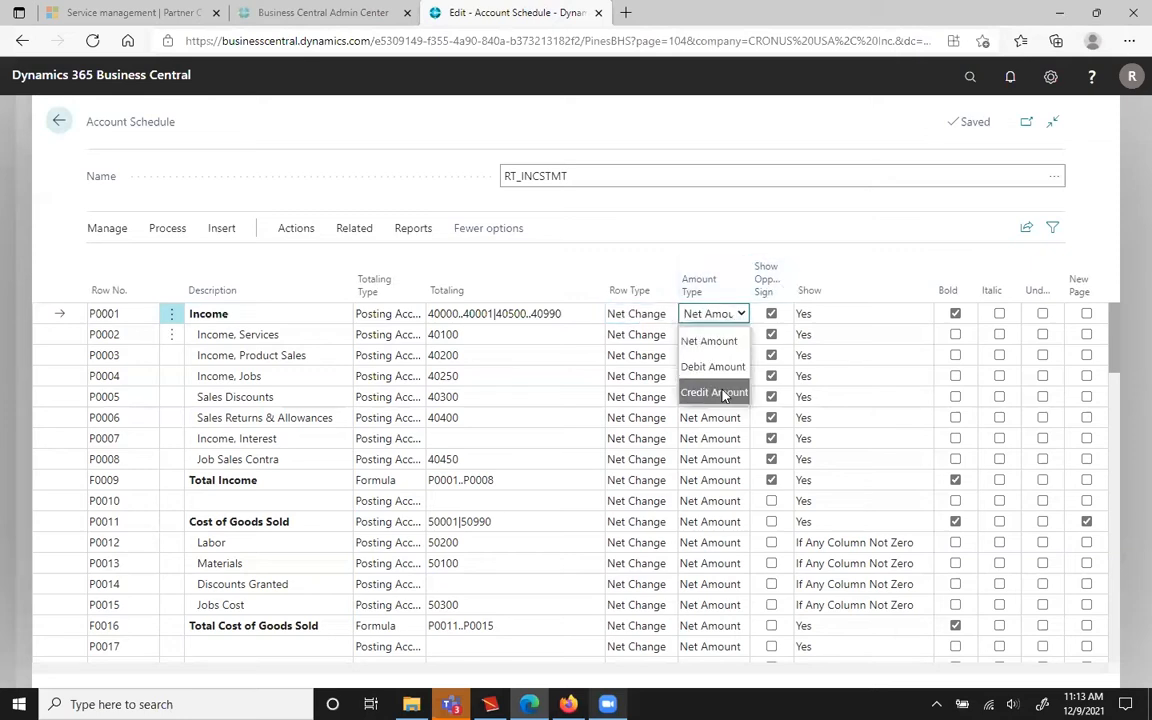
click(708, 340)
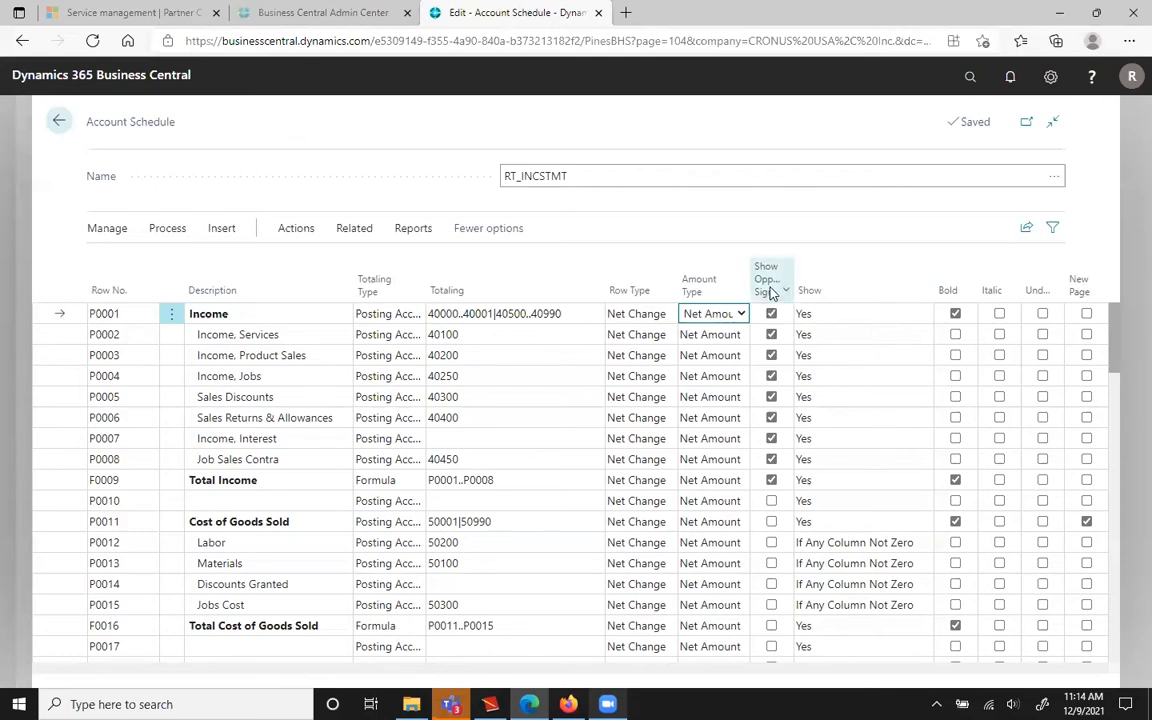
mouse_move(786, 293)
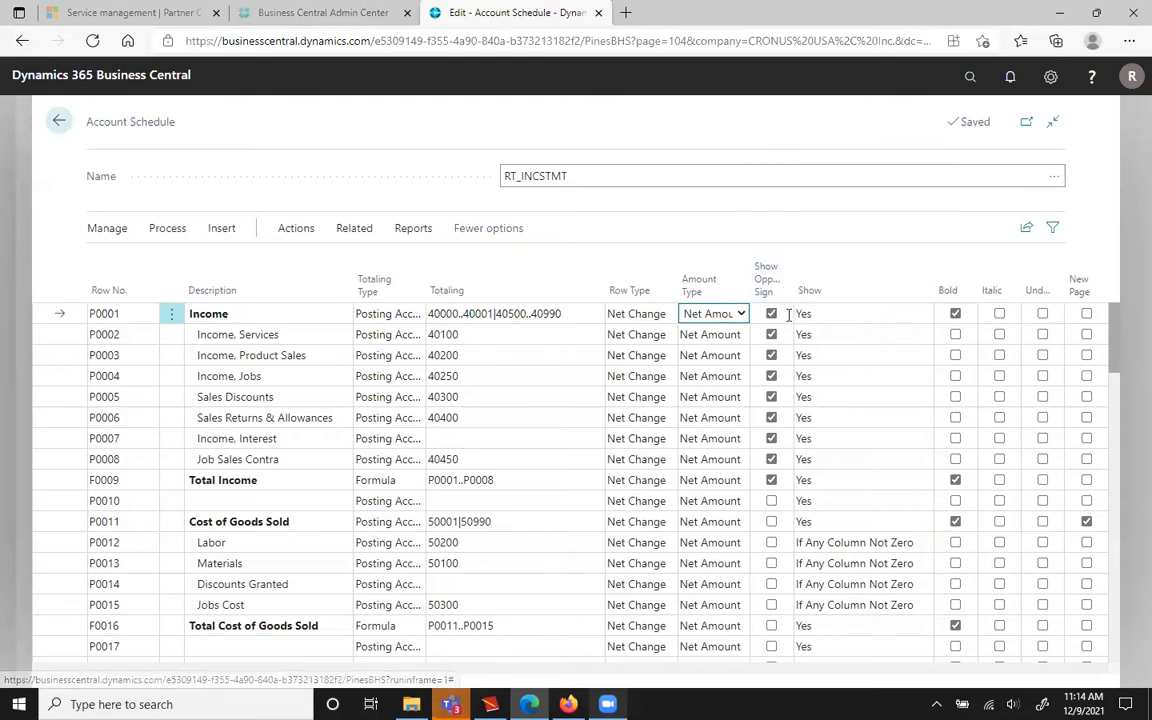
click(865, 321)
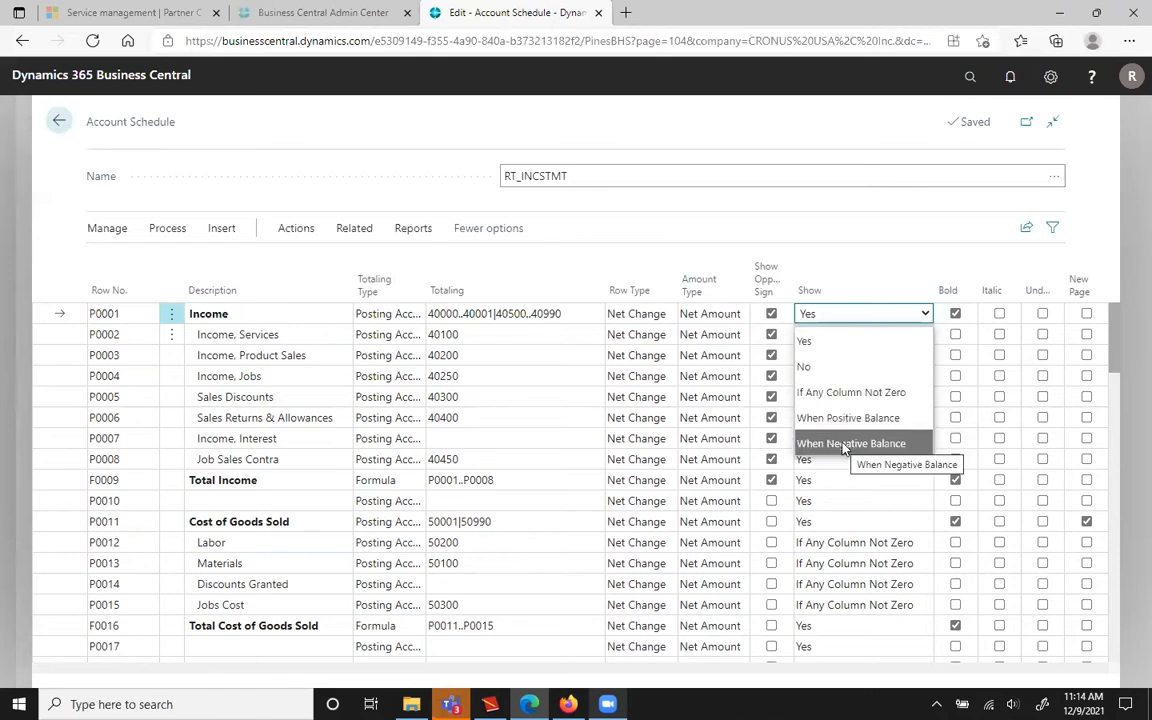
click(812, 341)
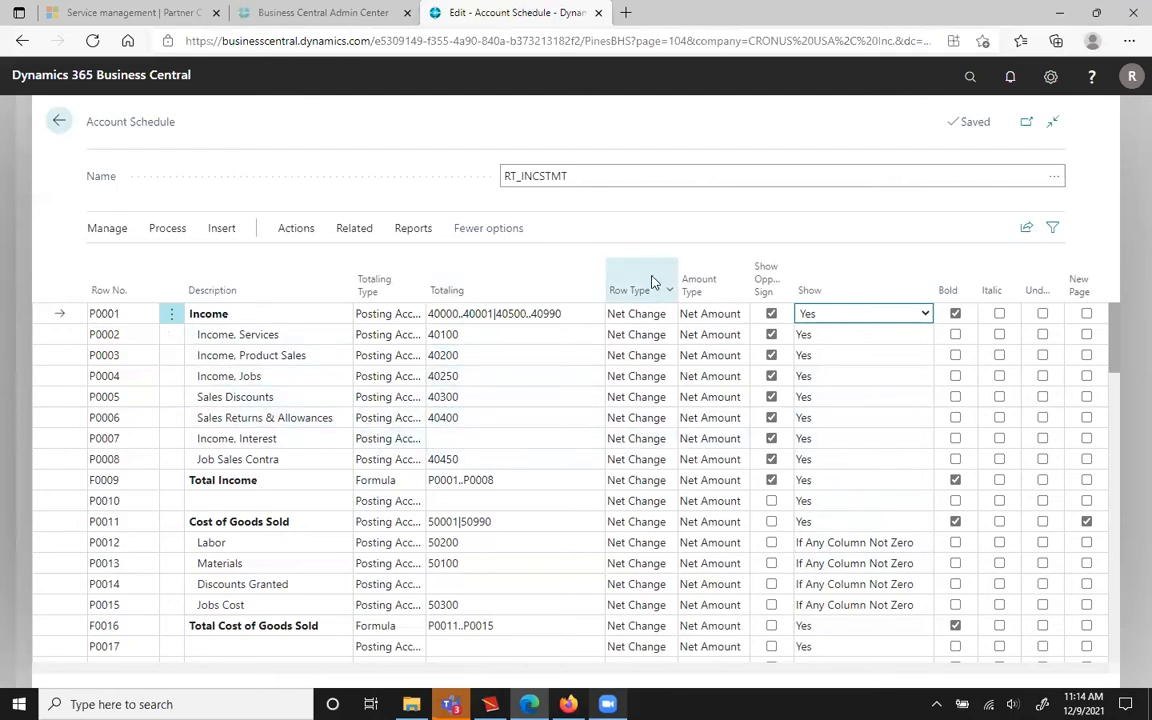
mouse_move(563, 277)
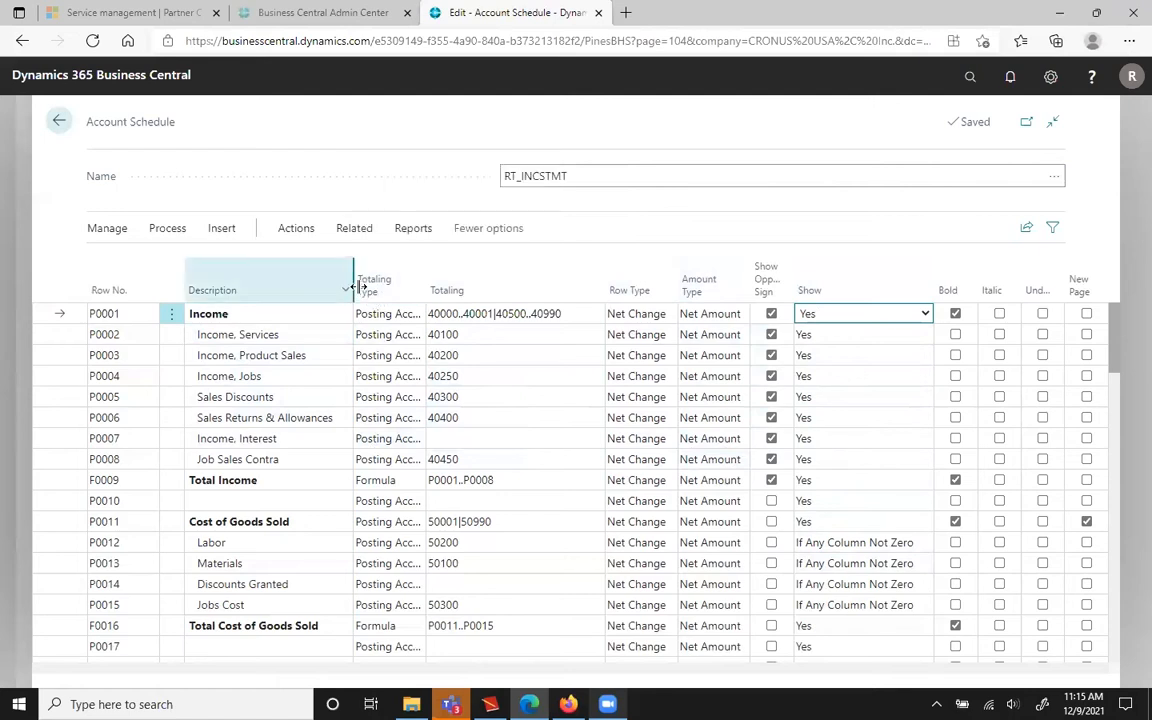
- Return to the account schedules list, open the RT_INCSTMT overview and apply the 4QTR column layout
click(59, 123)
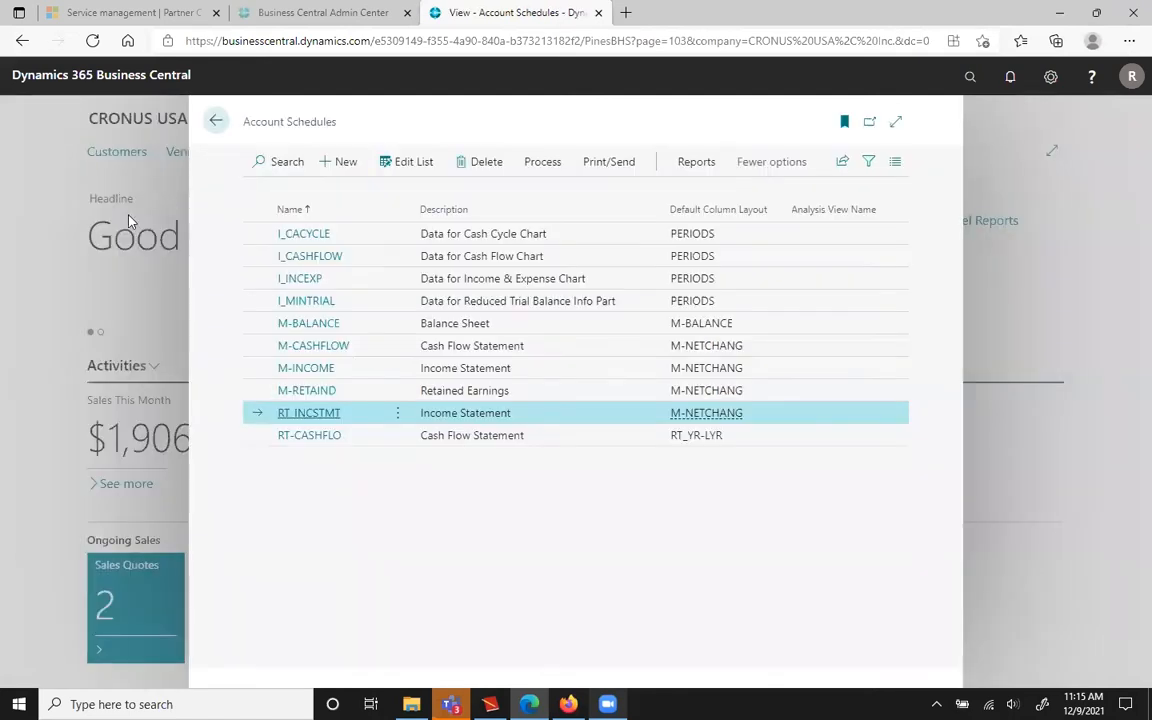
click(549, 163)
click(282, 198)
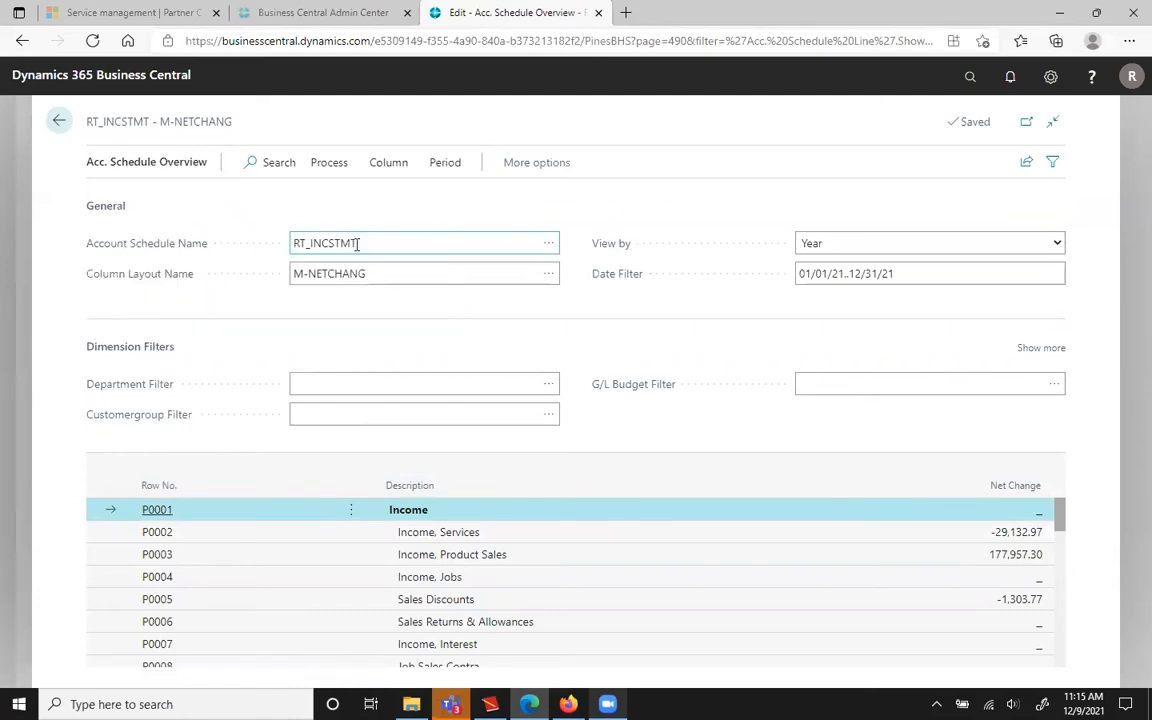
mouse_move(121, 277)
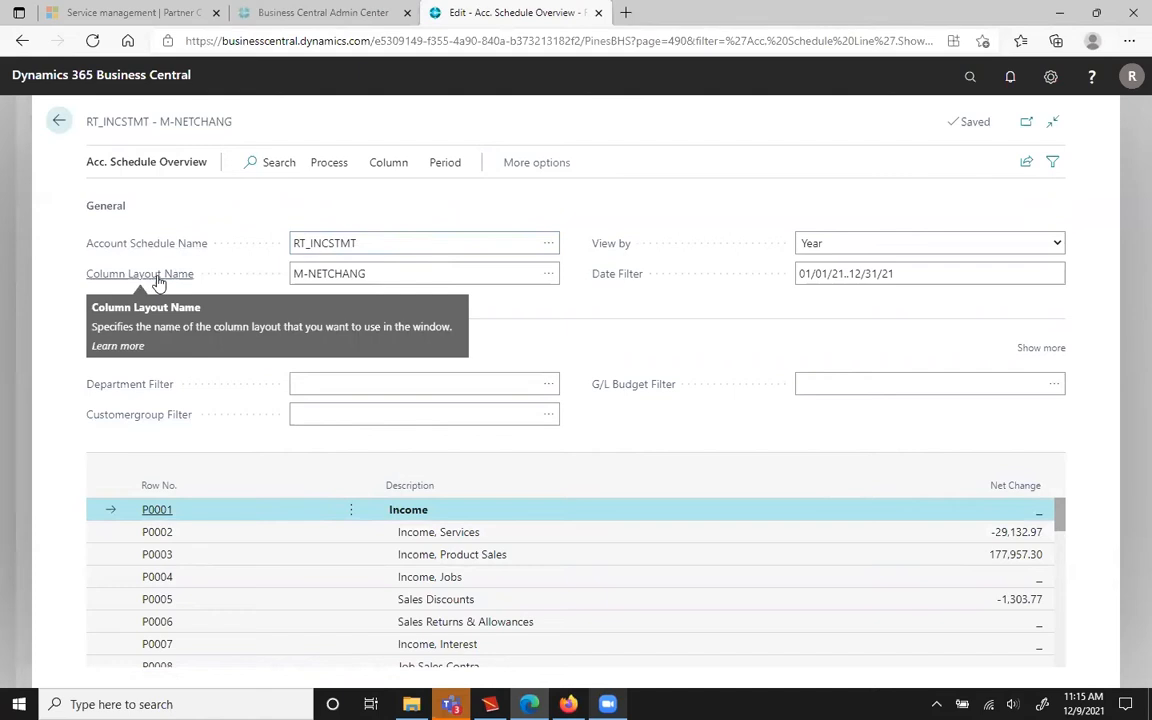
click(548, 273)
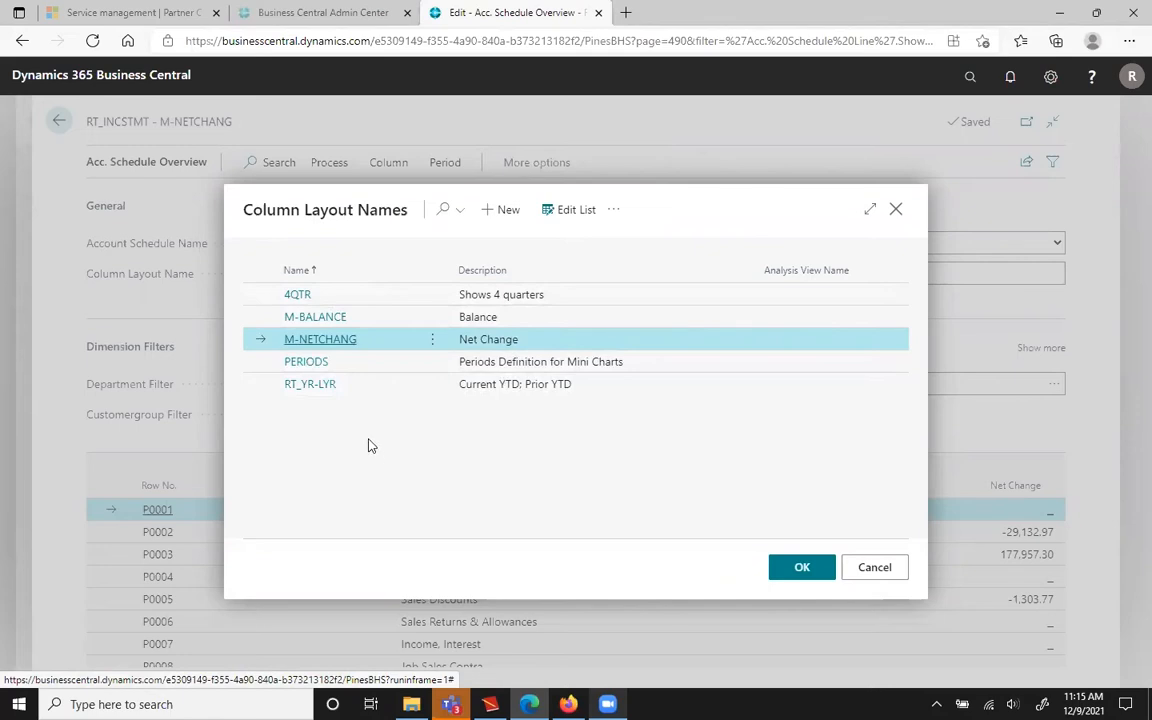
click(297, 297)
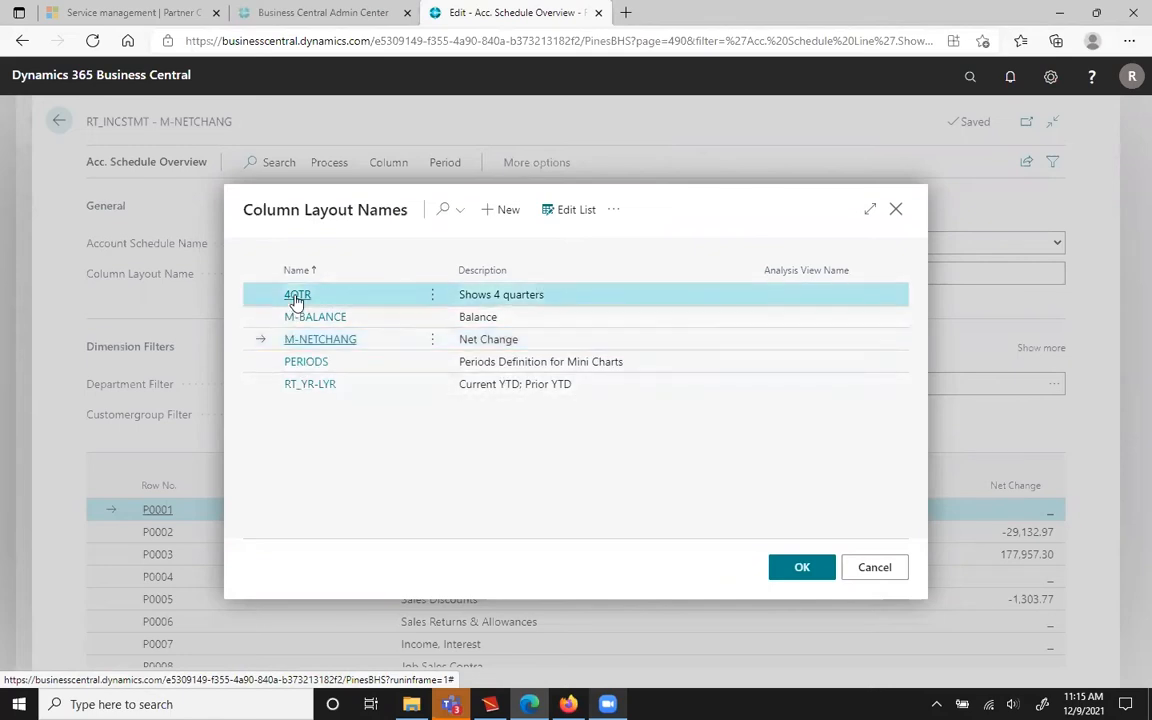
click(297, 298)
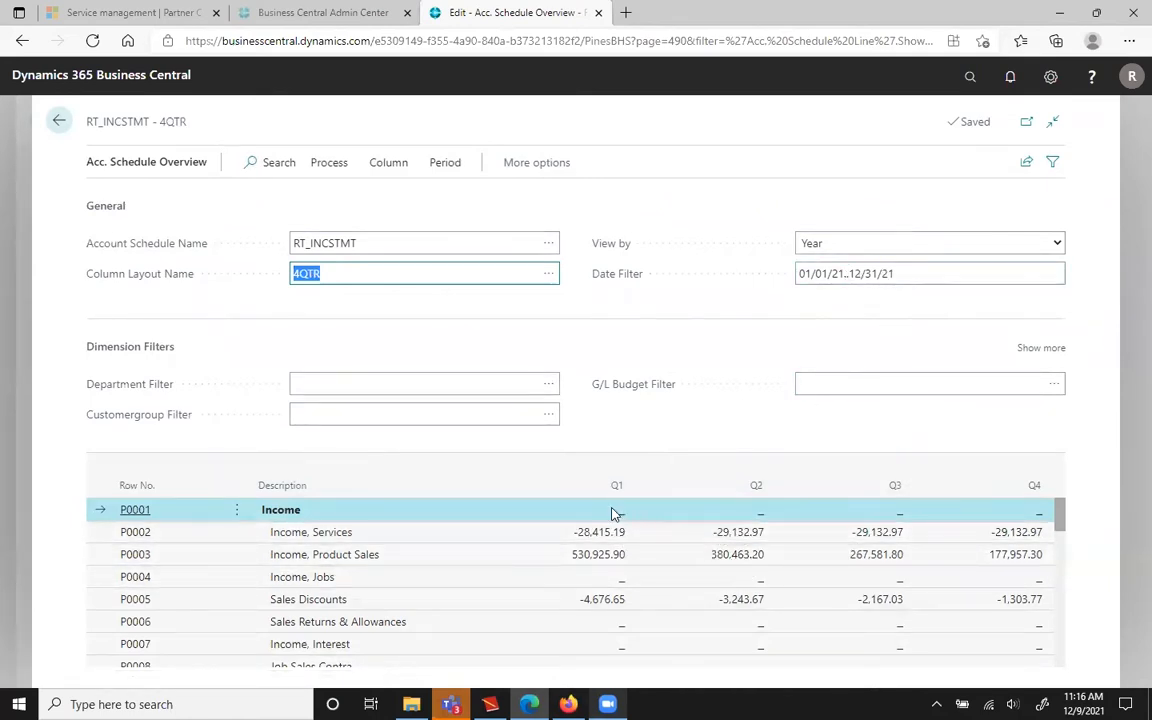
- Set the overview's date filter to 01/01/20..12/31/20
click(953, 272)
text(01012020)
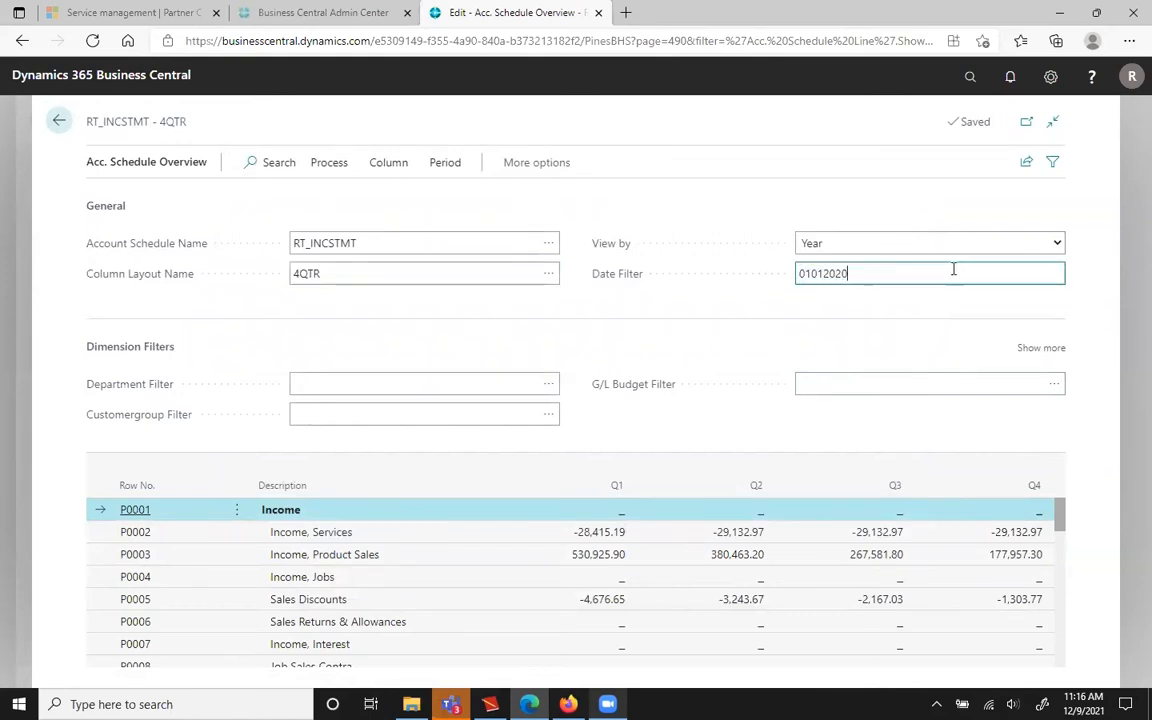
key(Tab)
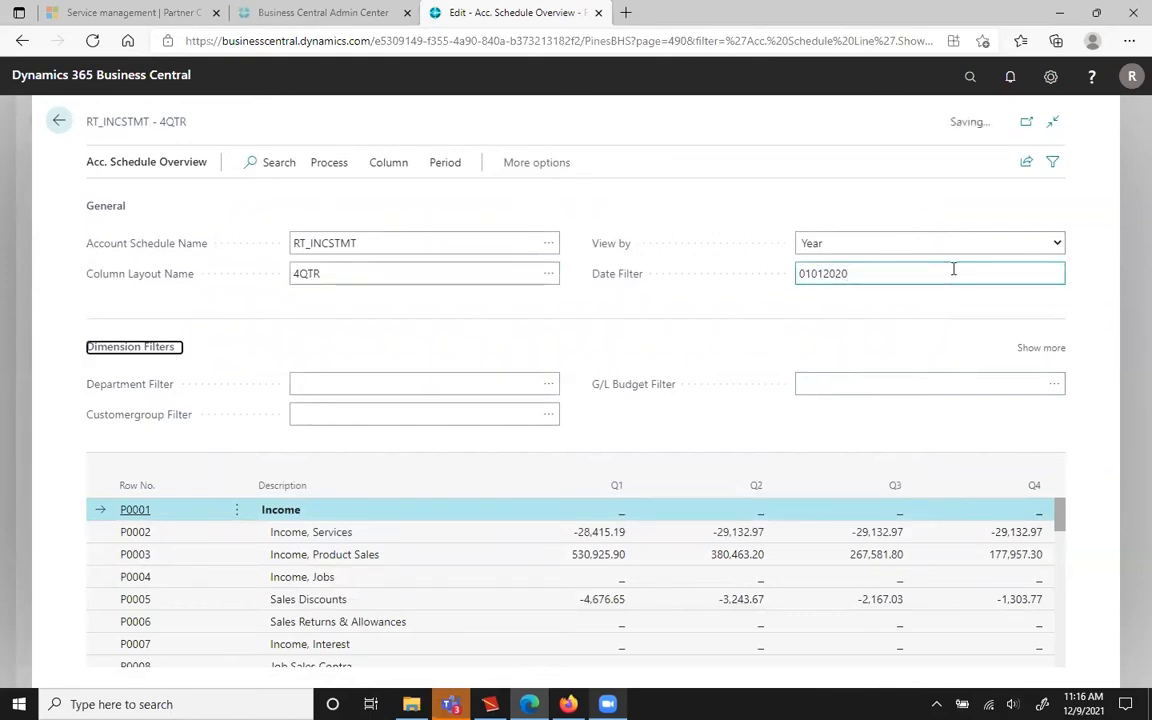
click(905, 275)
text(..12/31/2020)
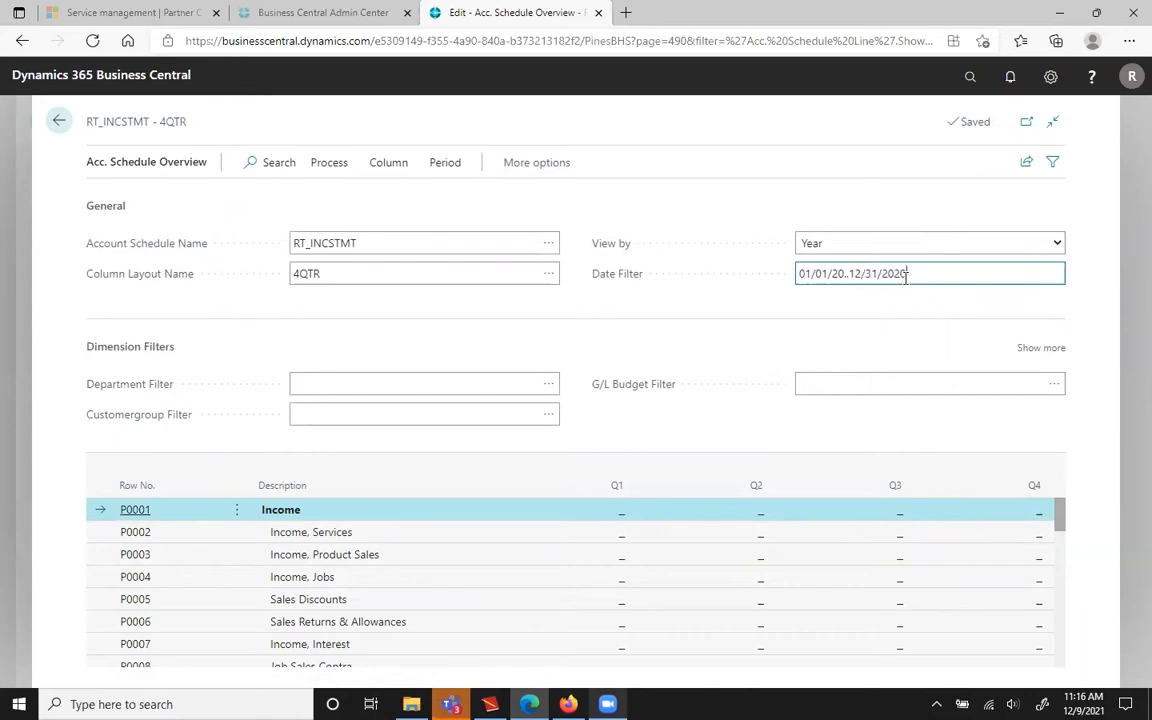
key(Tab)
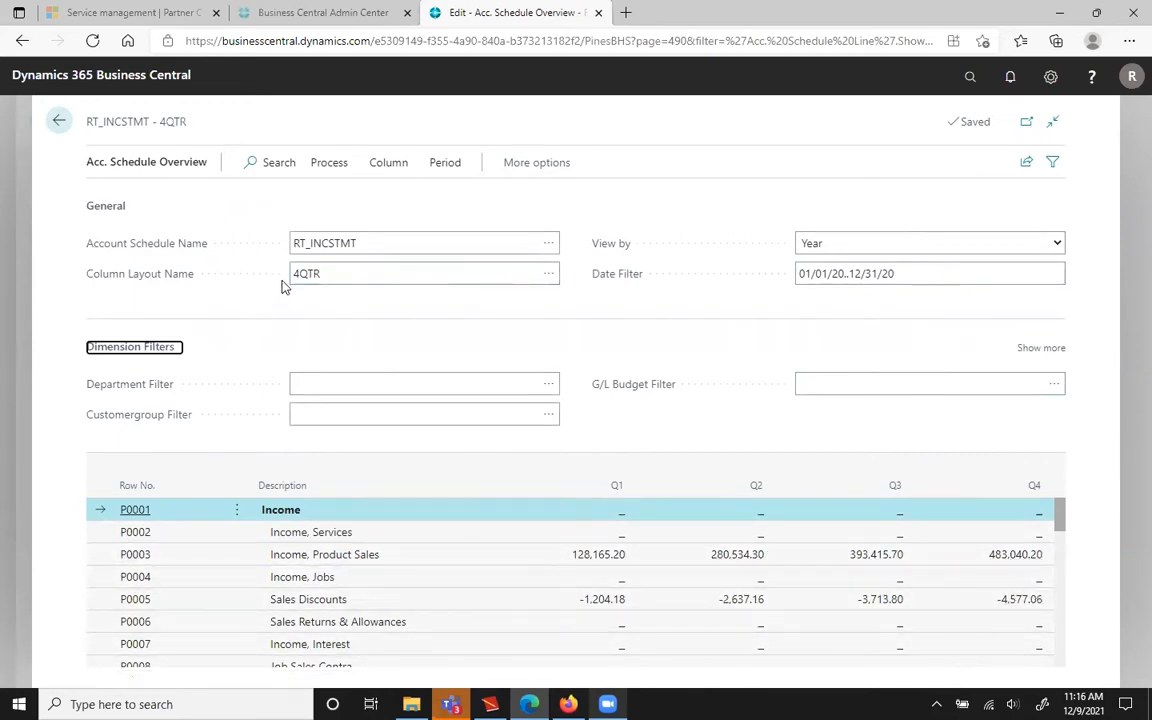
- Leave the overview, open the RT_INCSTMT account schedule and bring up the 4QTR column layout setup
click(546, 277)
click(546, 277)
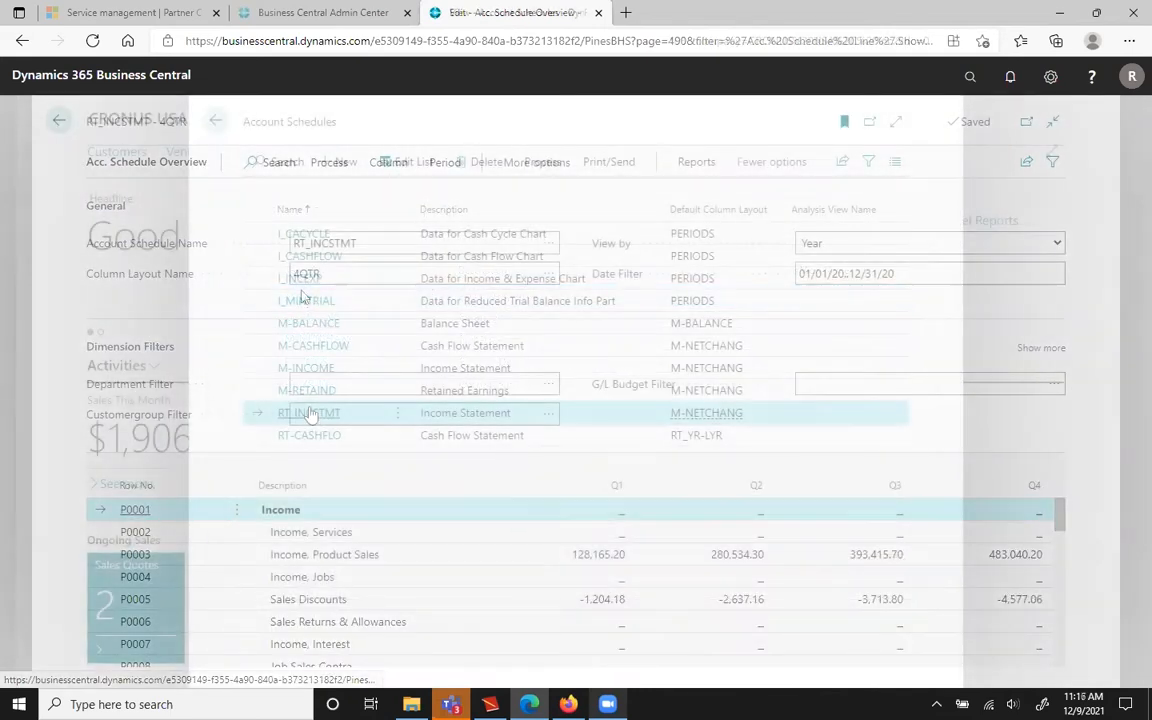
click(301, 413)
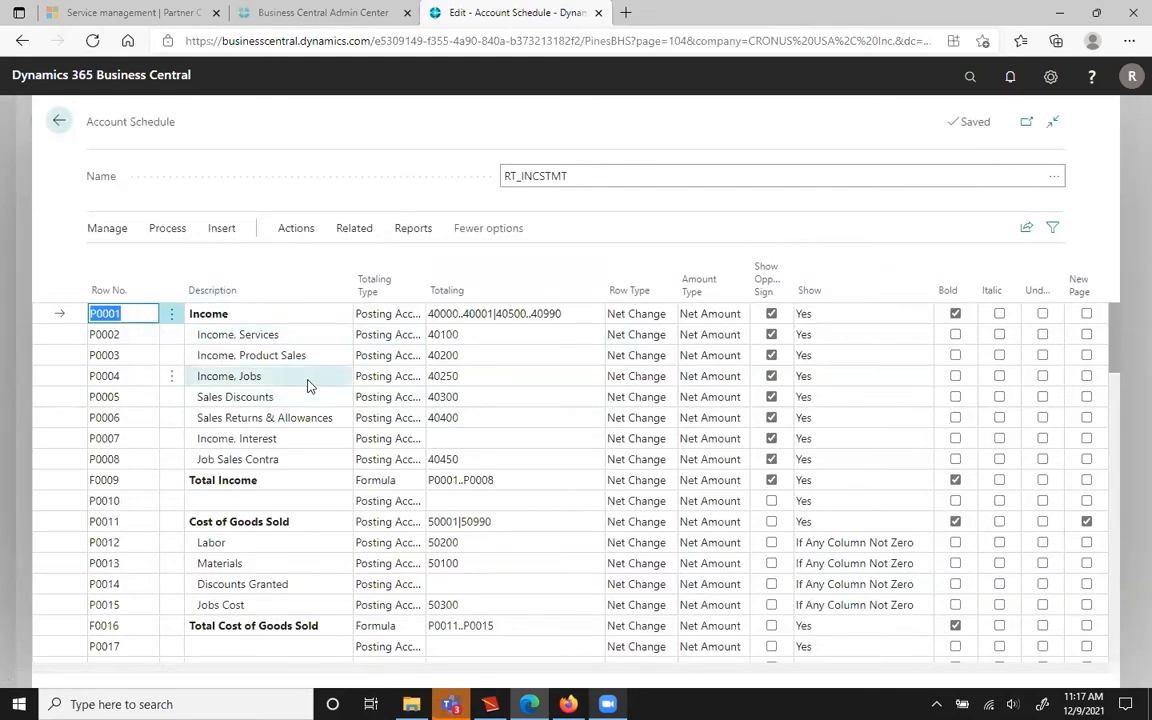
click(297, 234)
click(165, 262)
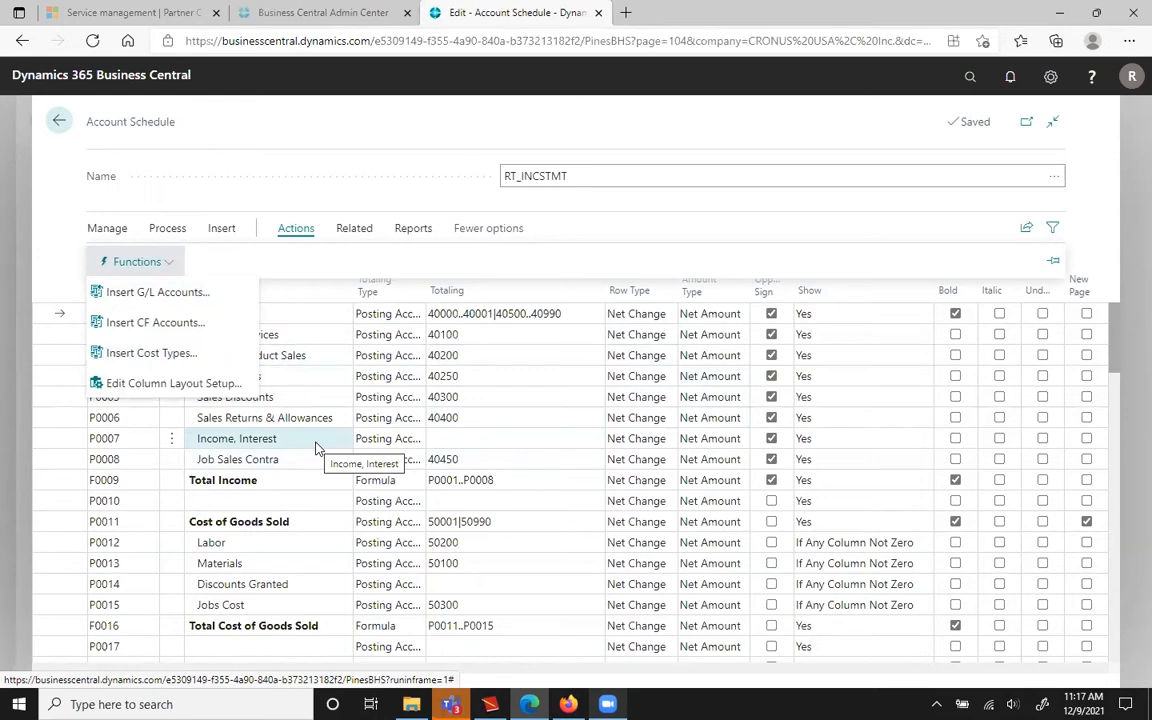
click(160, 384)
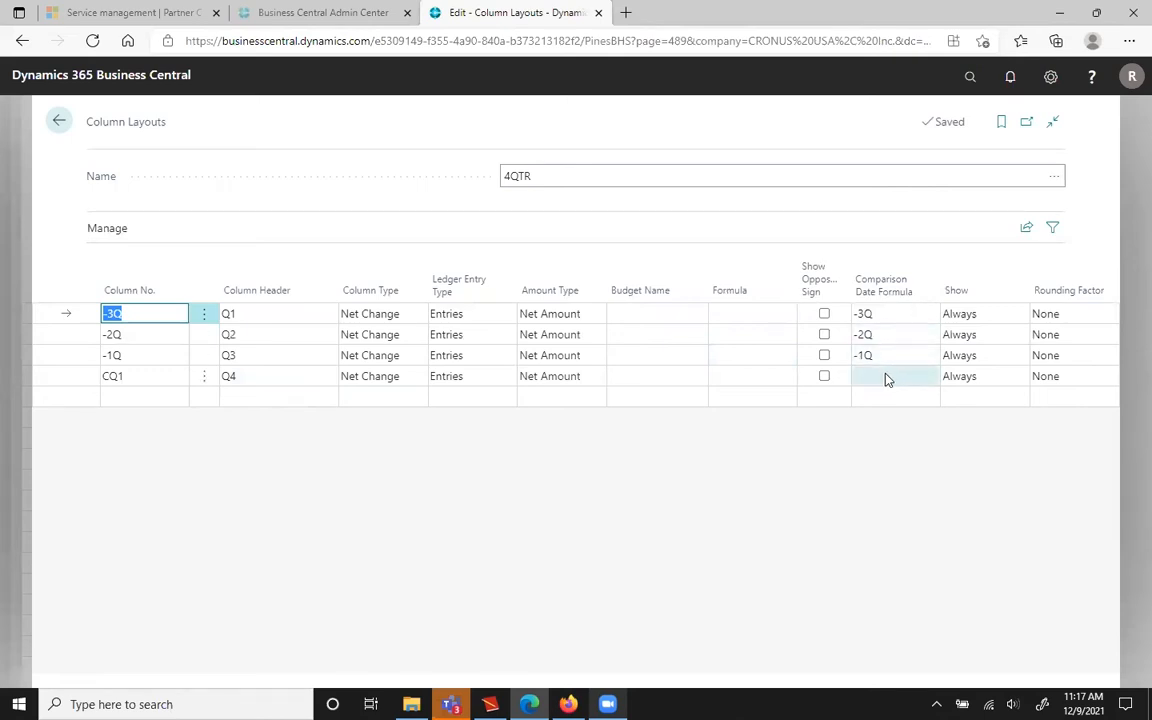
- Examine the 4QTR layout's Q4 column and consult the CalcDate date expression syntax in Firefox, returning to Business Central
click(77, 378)
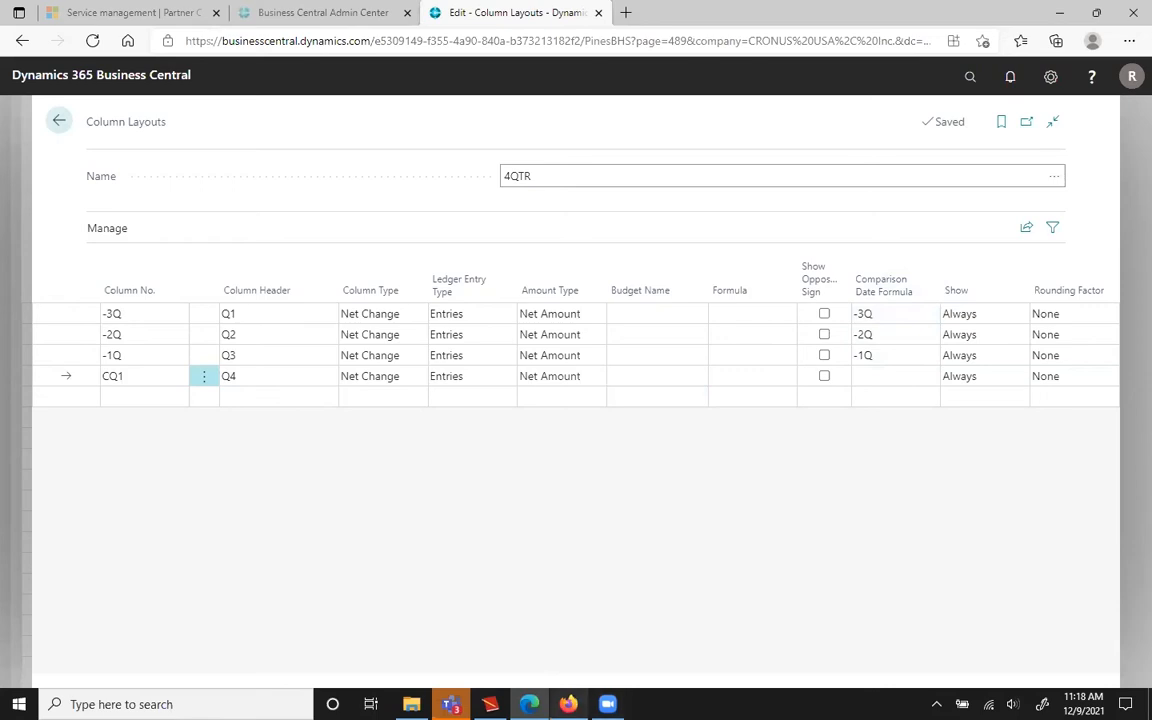
click(568, 704)
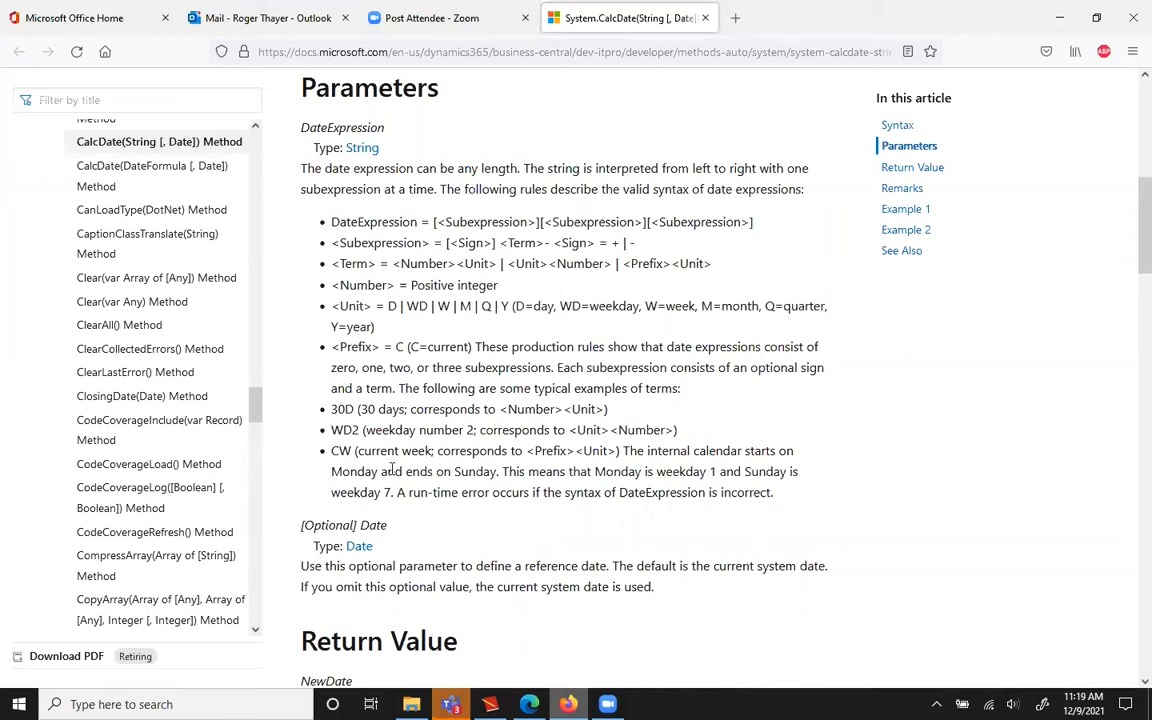
click(530, 704)
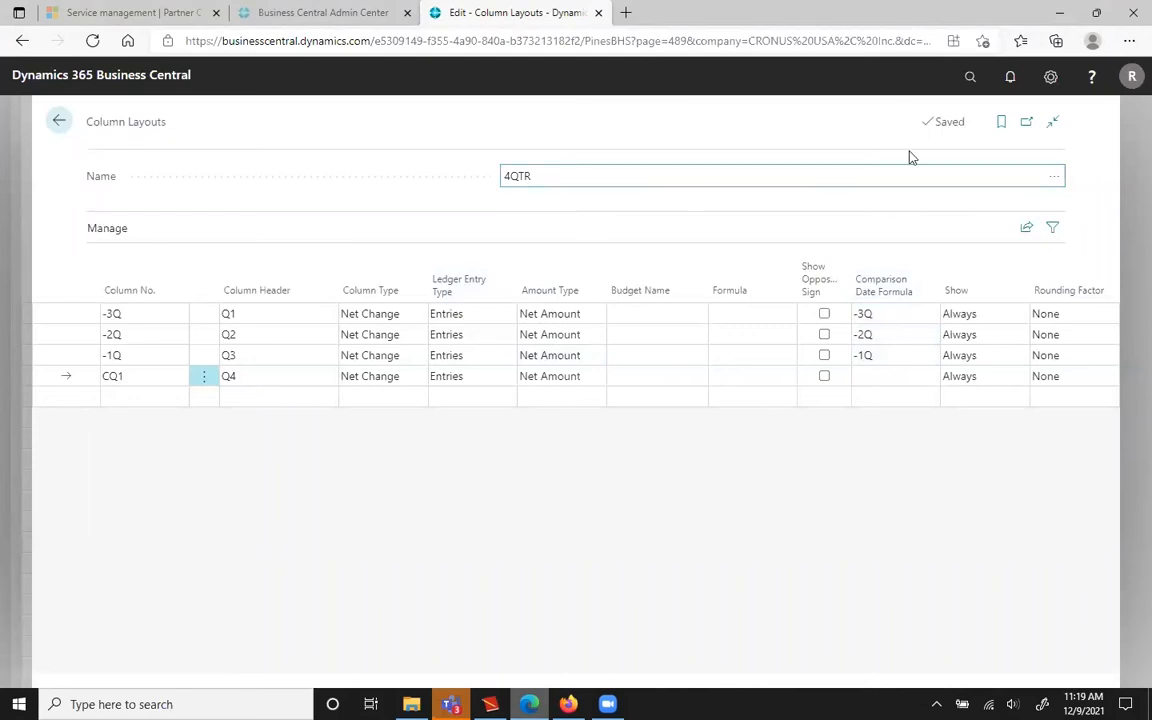
- Switch the column layout to RT_YR-LYR and add a new column line numbered 2PYTD
click(1055, 177)
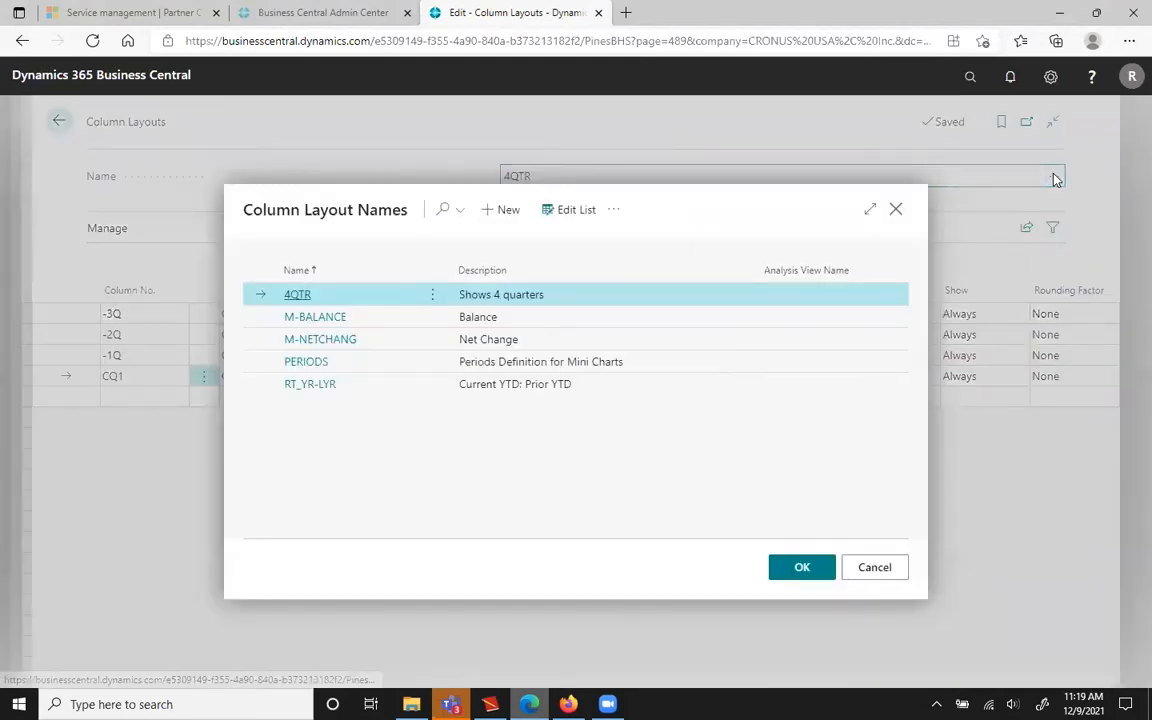
click(300, 386)
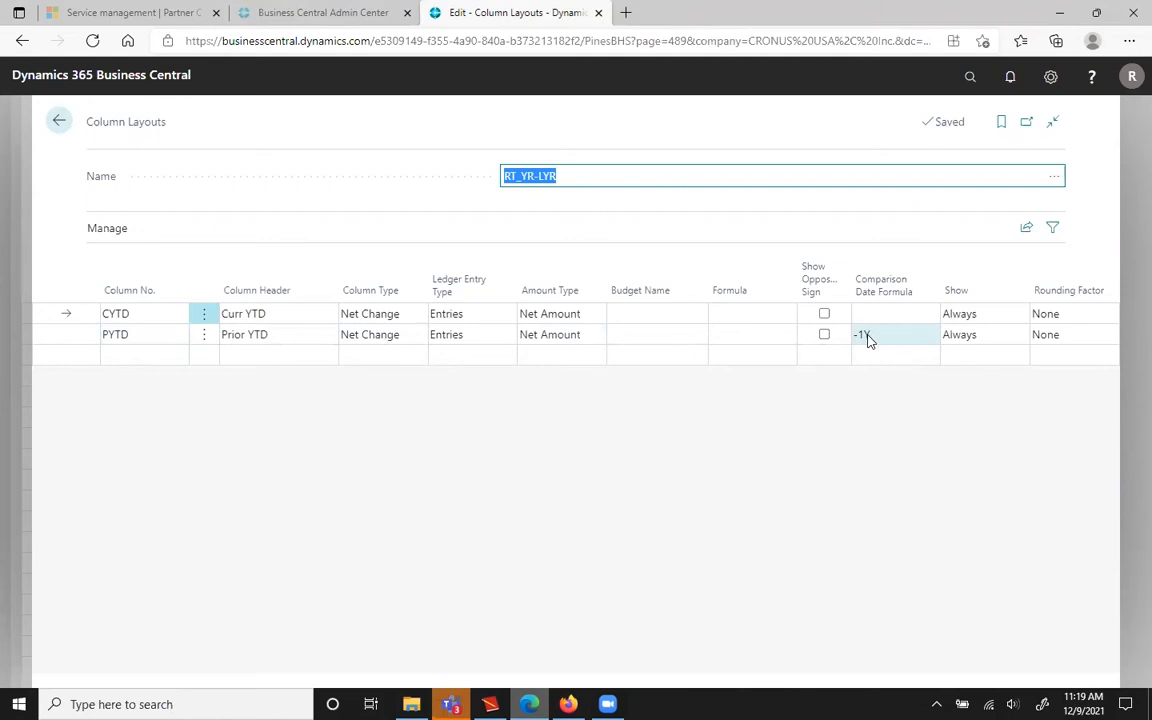
click(119, 357)
text(2PYTD)
key(Tab)
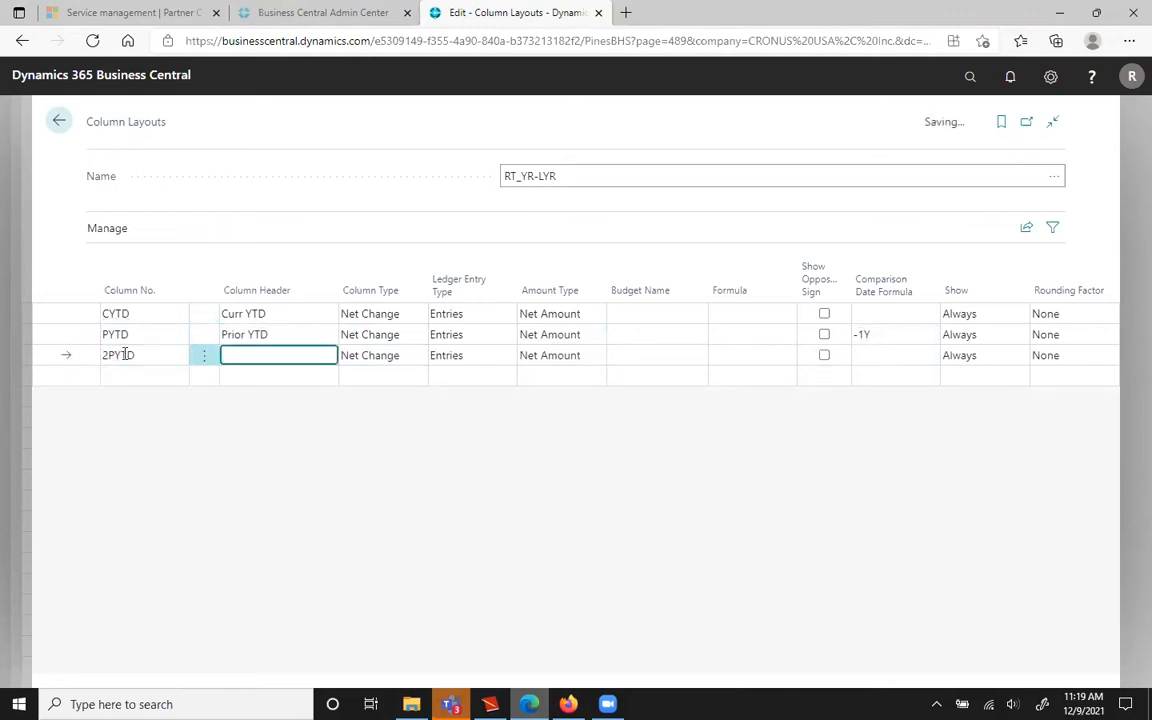
- Give the 2PYTD column the header Prior Prior YTD
text(PRior Prior YTD)
key(Left)
key(Left)
key(Left)
key(Left)
key(Left)
key(Left)
key(Left)
key(Left)
key(Left)
key(Left)
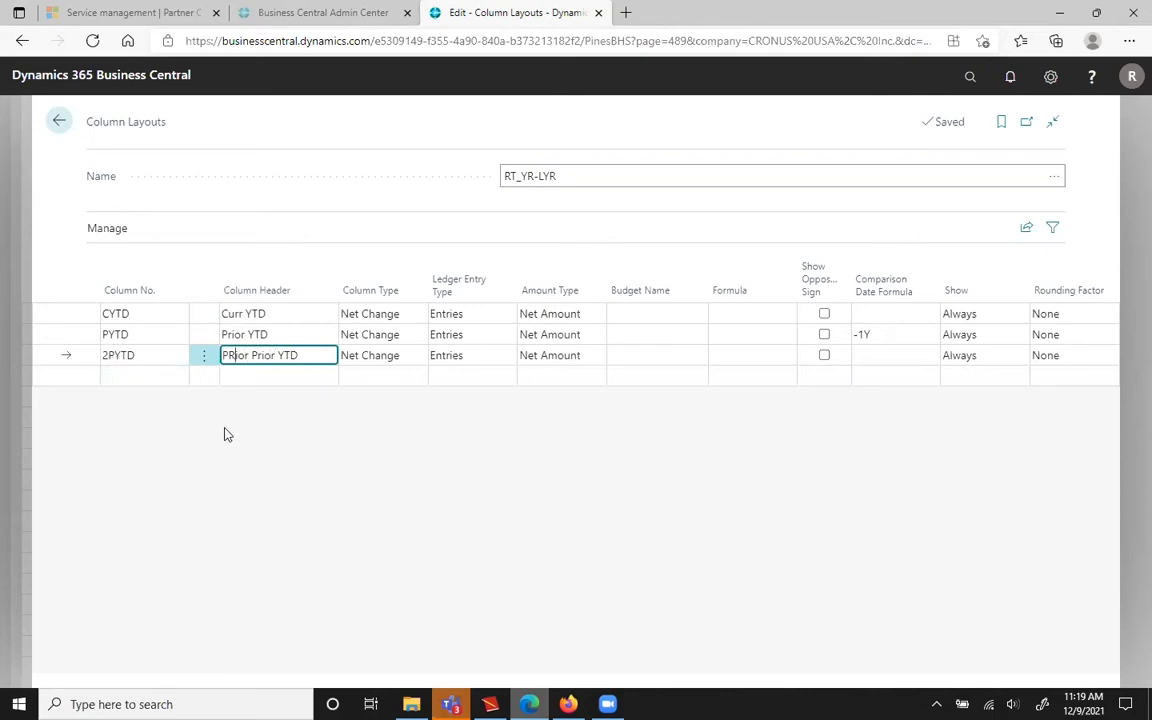
key(BackSpace)
text(r)
- Set the 2PYTD column's comparison date formula to -2Y
click(887, 355)
text(-2y)
key(Tab)
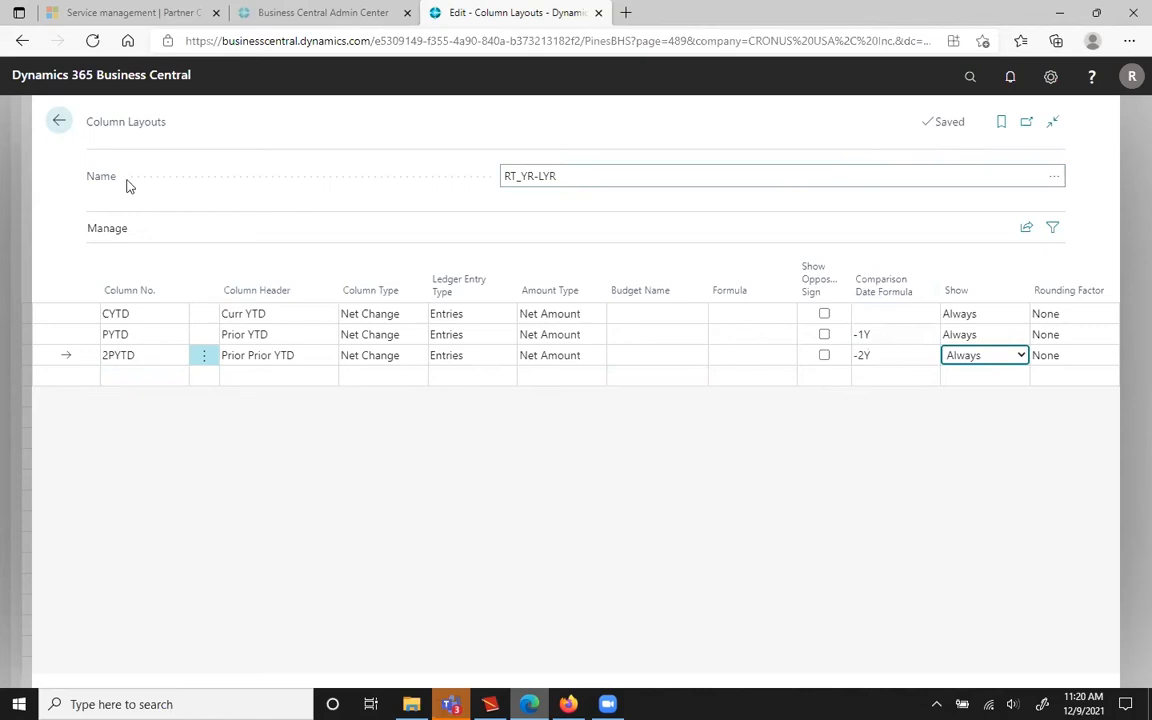
- Return to the account schedules list and view the RT_INCSTMT overview with the RT_YR-LYR column layout
click(61, 122)
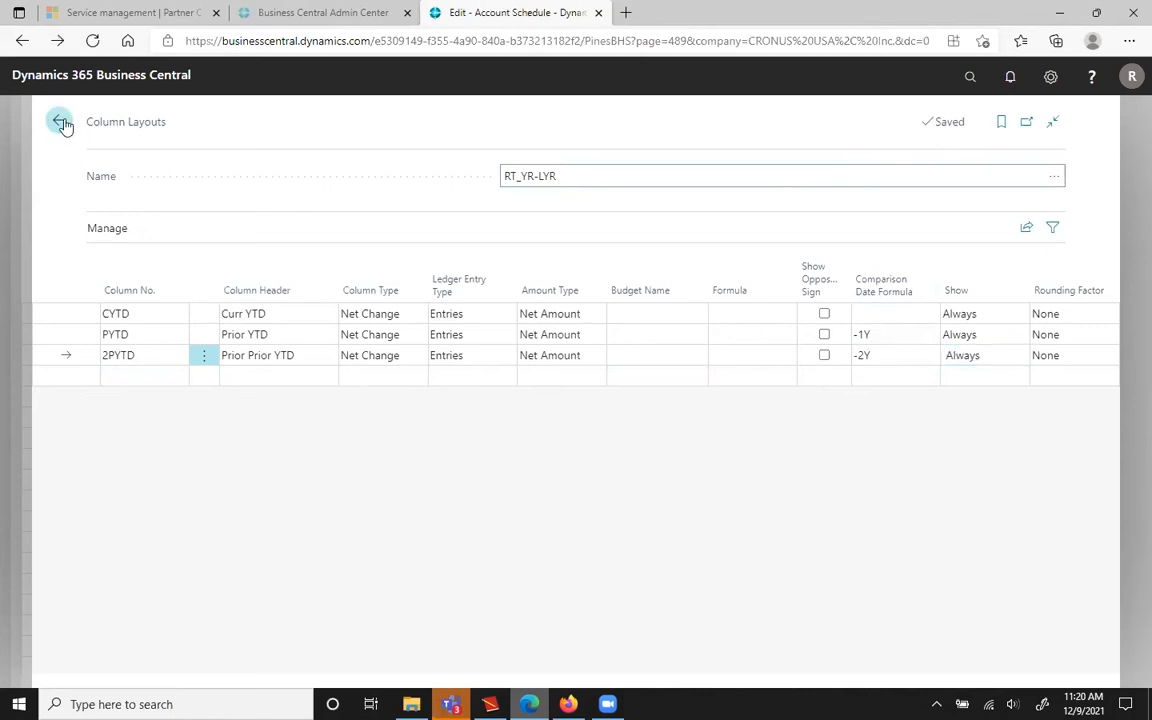
click(61, 122)
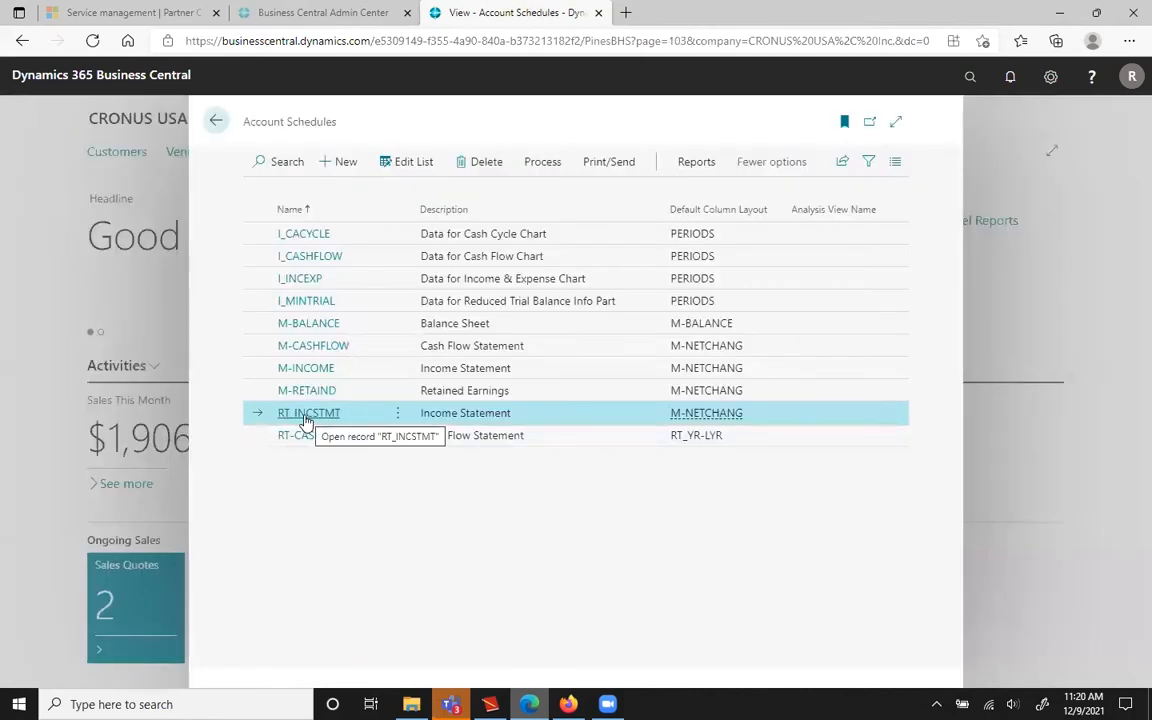
click(543, 164)
click(296, 196)
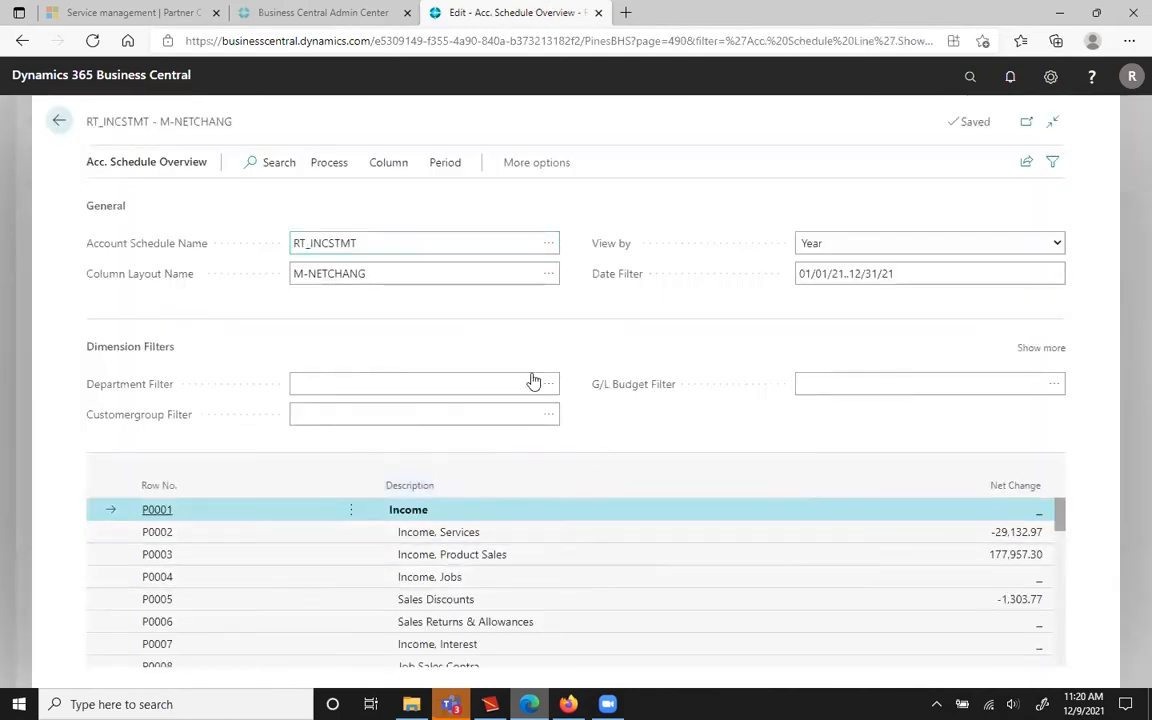
click(547, 274)
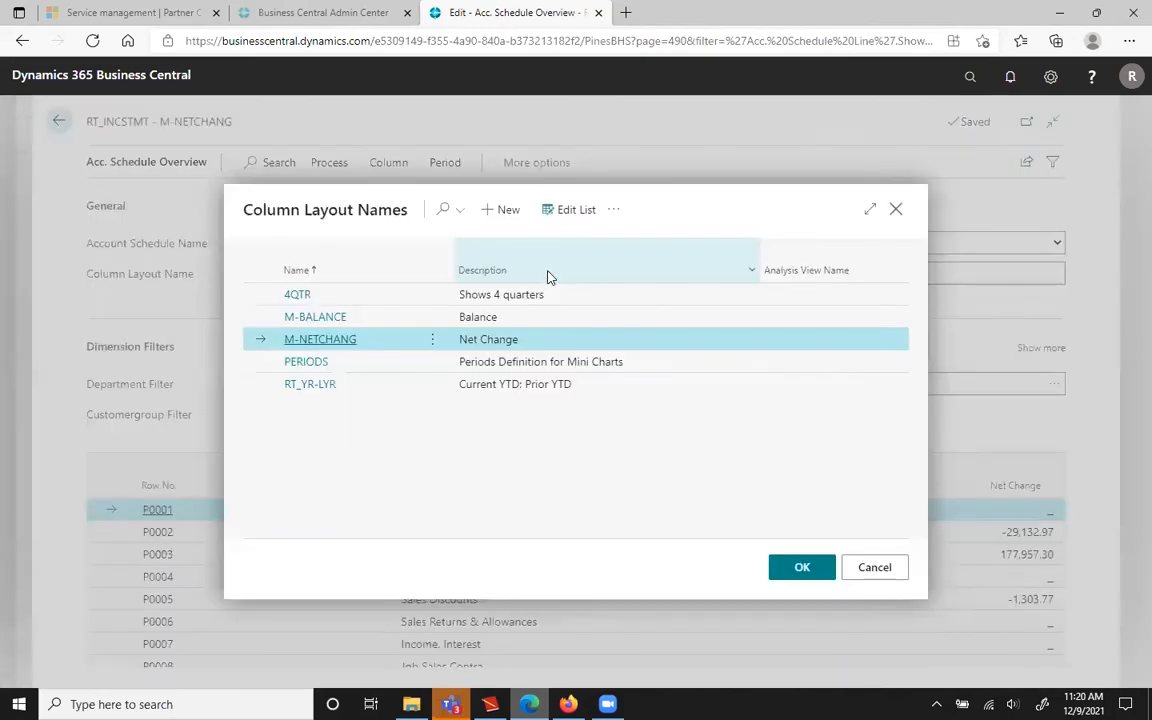
click(314, 385)
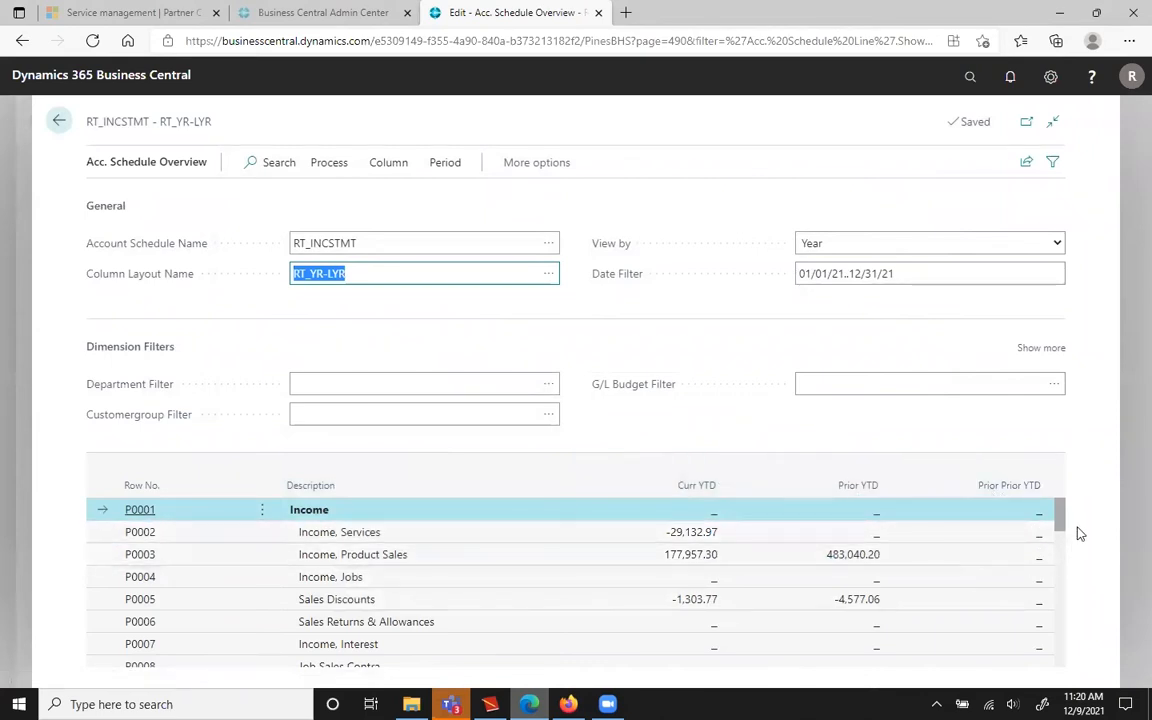
mouse_move(1063, 519)
mouse_down()
mouse_move(1073, 588)
mouse_move(1062, 632)
mouse_move(1063, 515)
mouse_up()
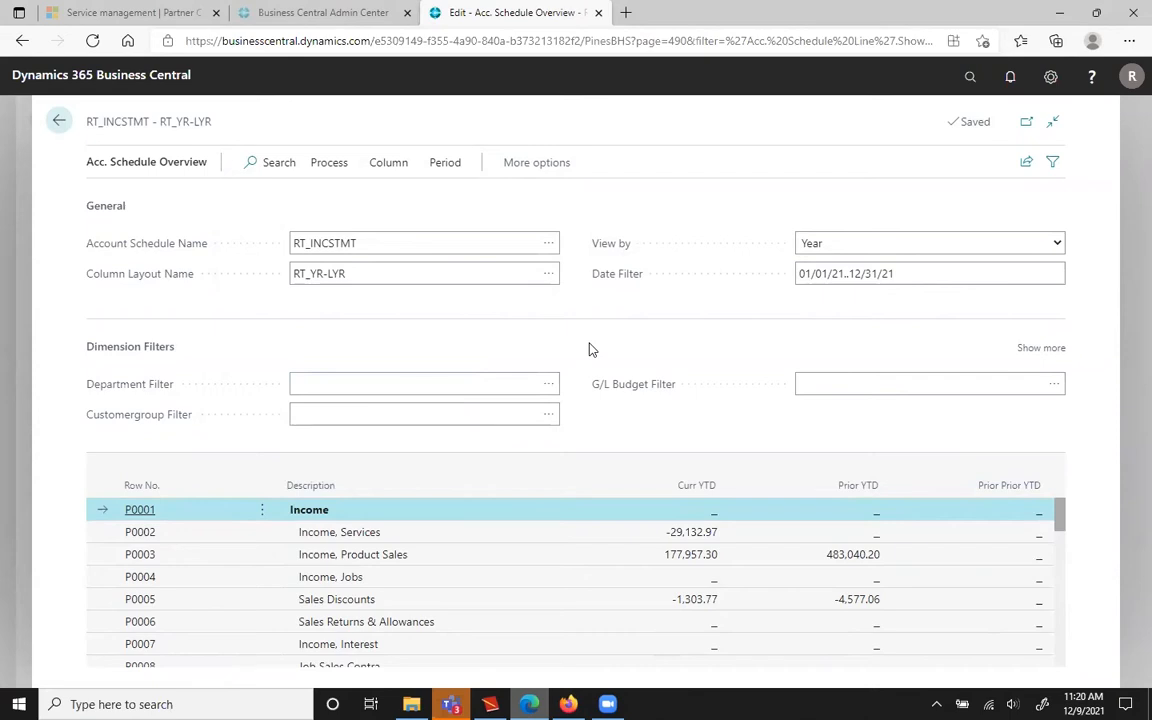
- Reopen the RT_INCSTMT overview from the account schedules list and change its account schedule to M-INCOME
click(60, 122)
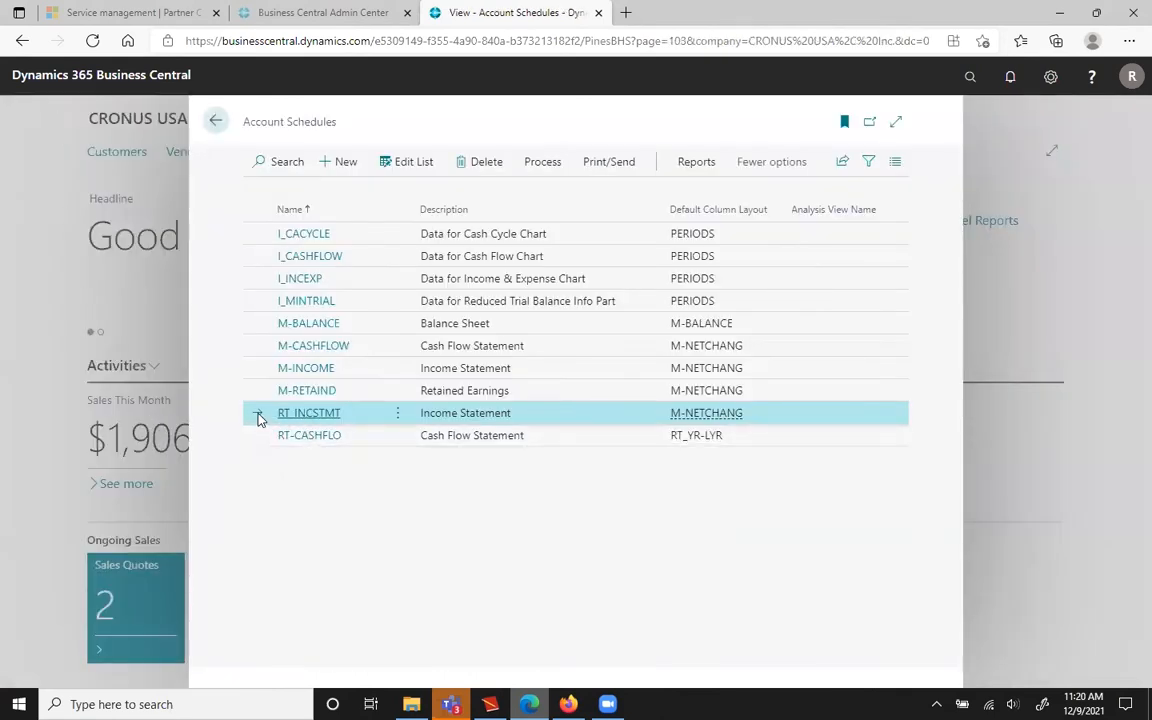
click(541, 163)
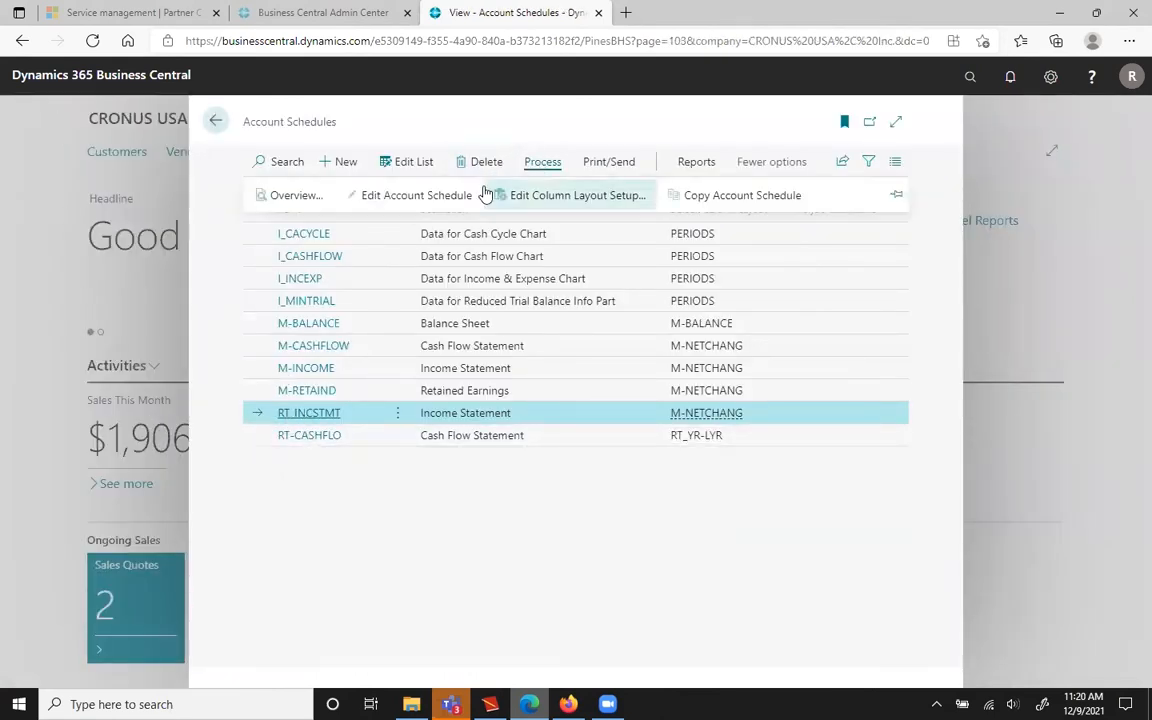
click(294, 195)
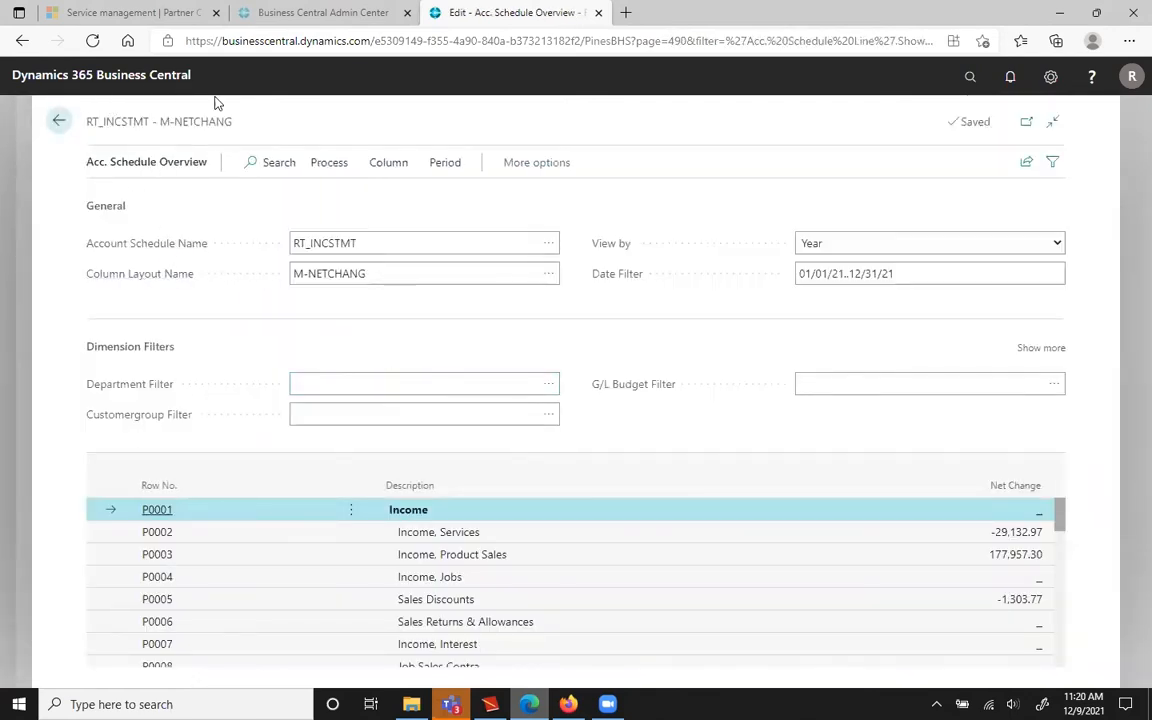
click(551, 246)
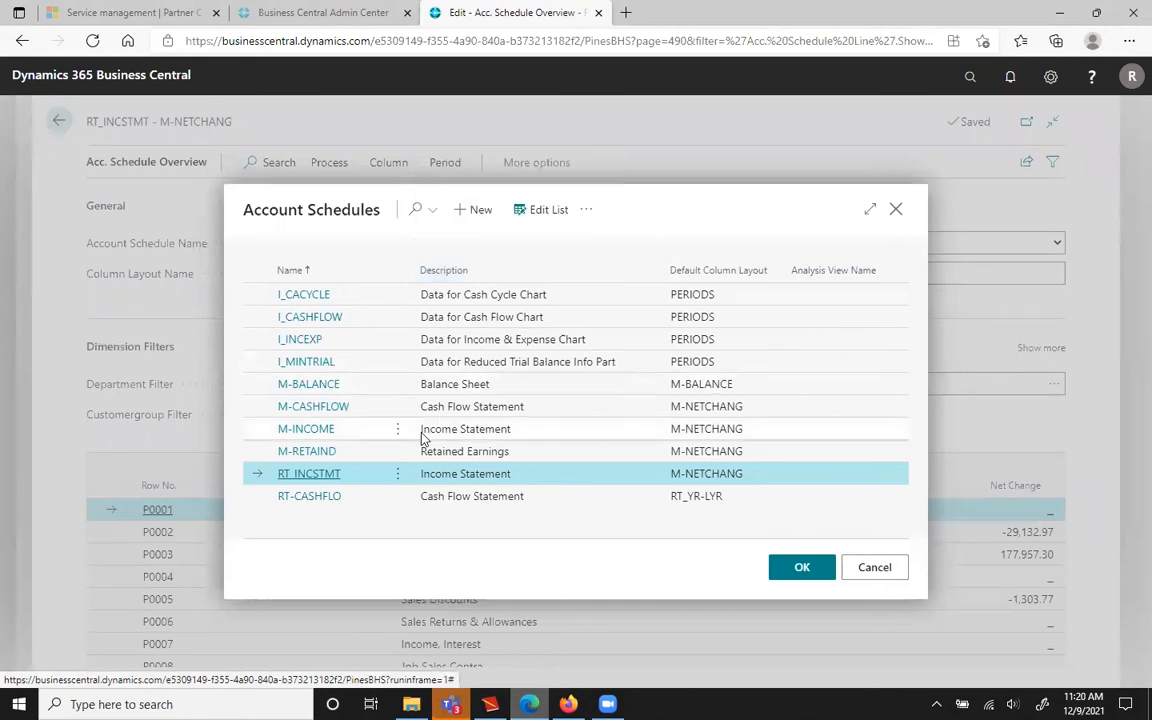
click(322, 434)
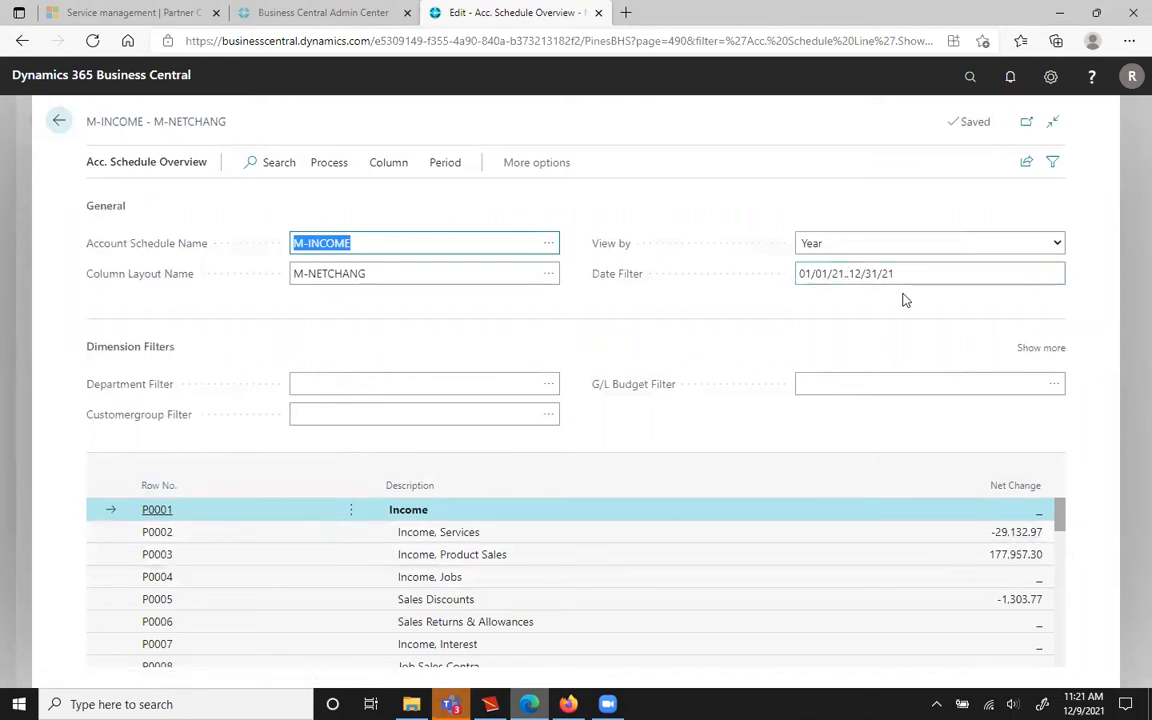
- Switch the overview to the M-CASHFLOW account schedule with the 4QTR column layout
click(1060, 242)
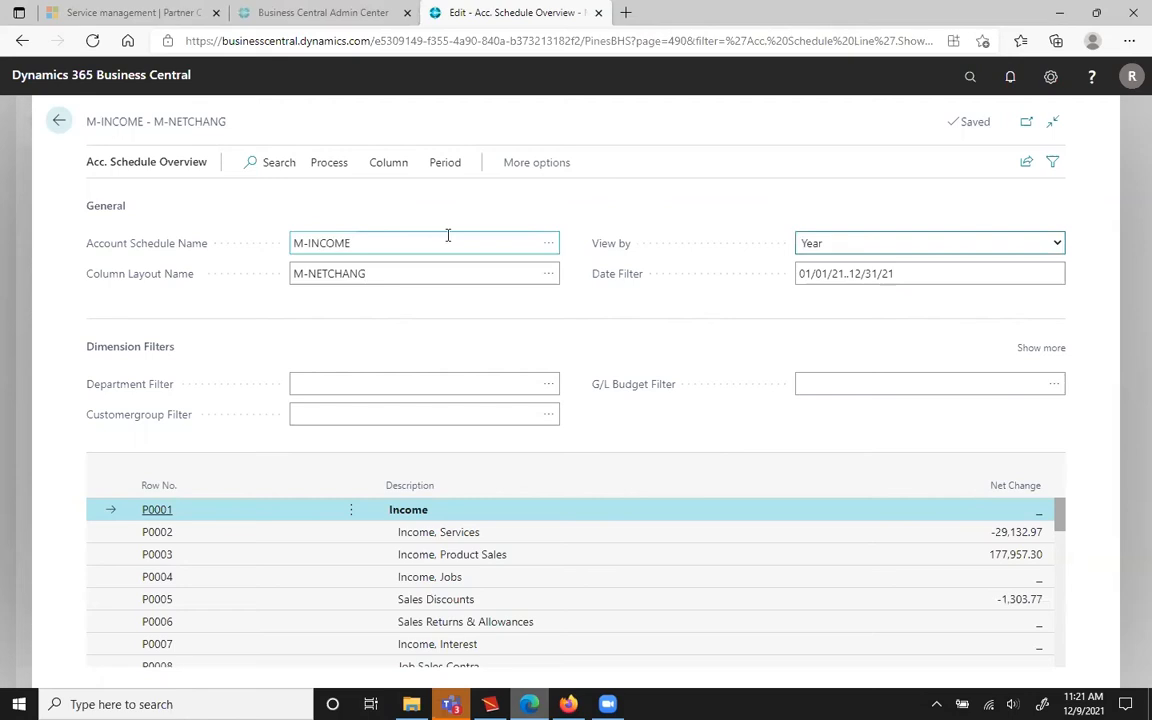
click(549, 244)
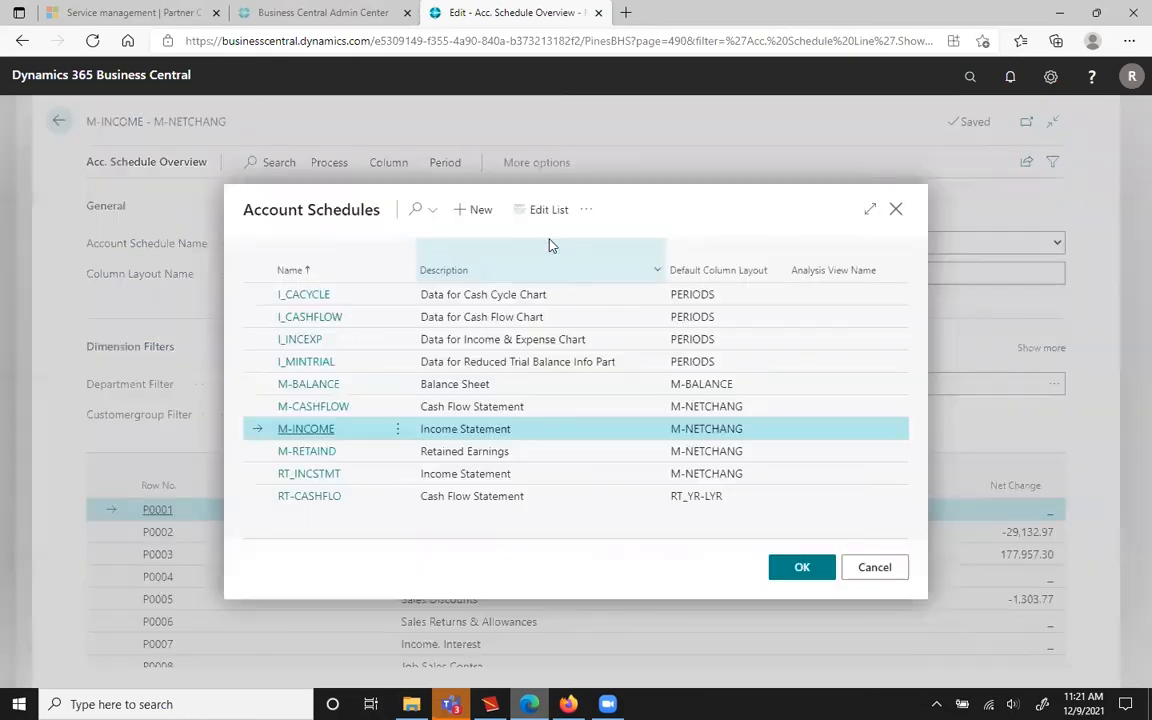
click(313, 406)
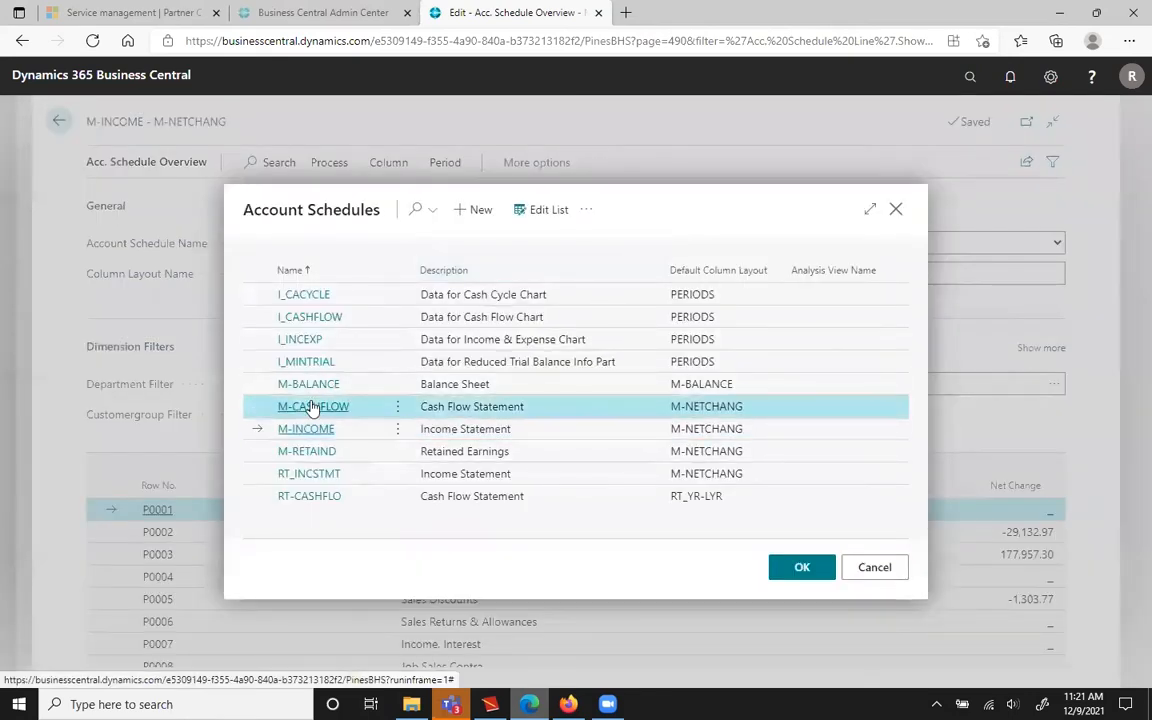
click(551, 276)
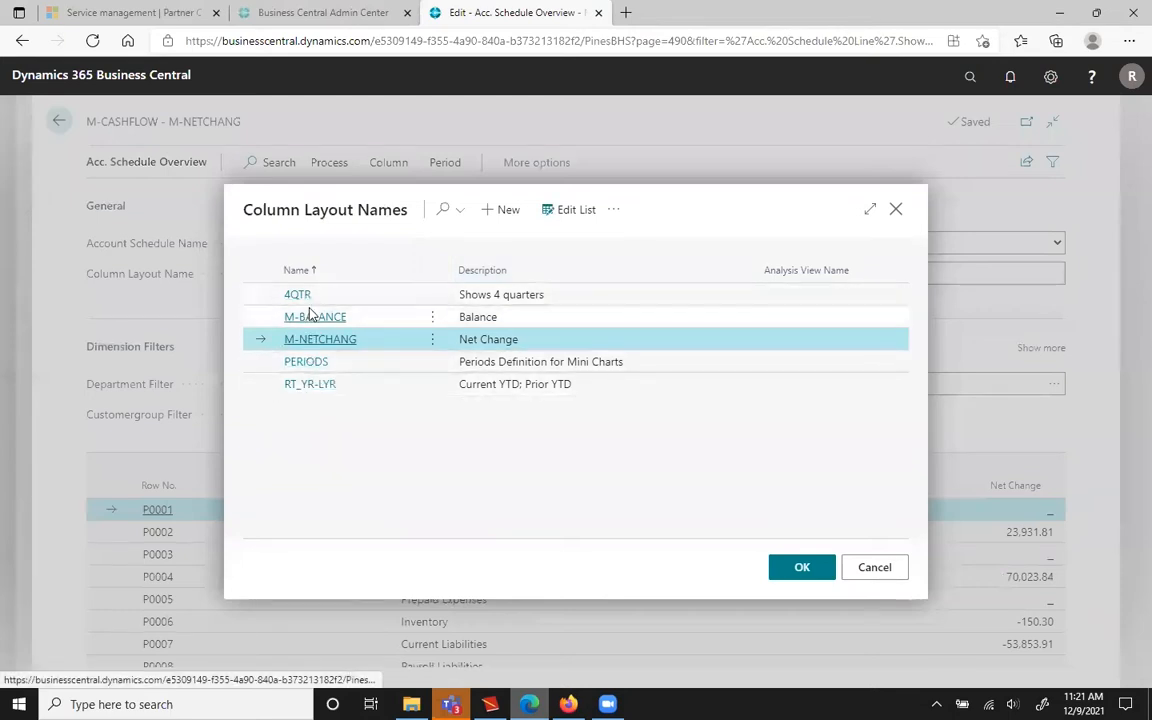
click(298, 295)
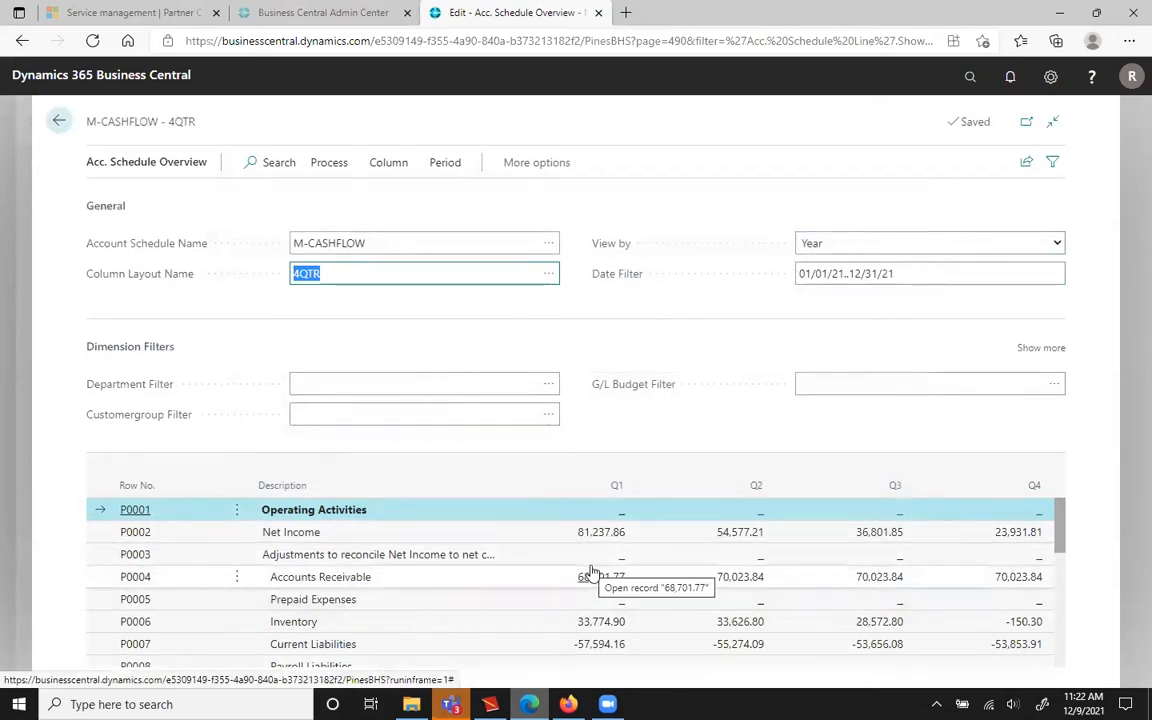
- Return to the account schedules list and open the overview of the M-CASHFLOW schedule
click(58, 121)
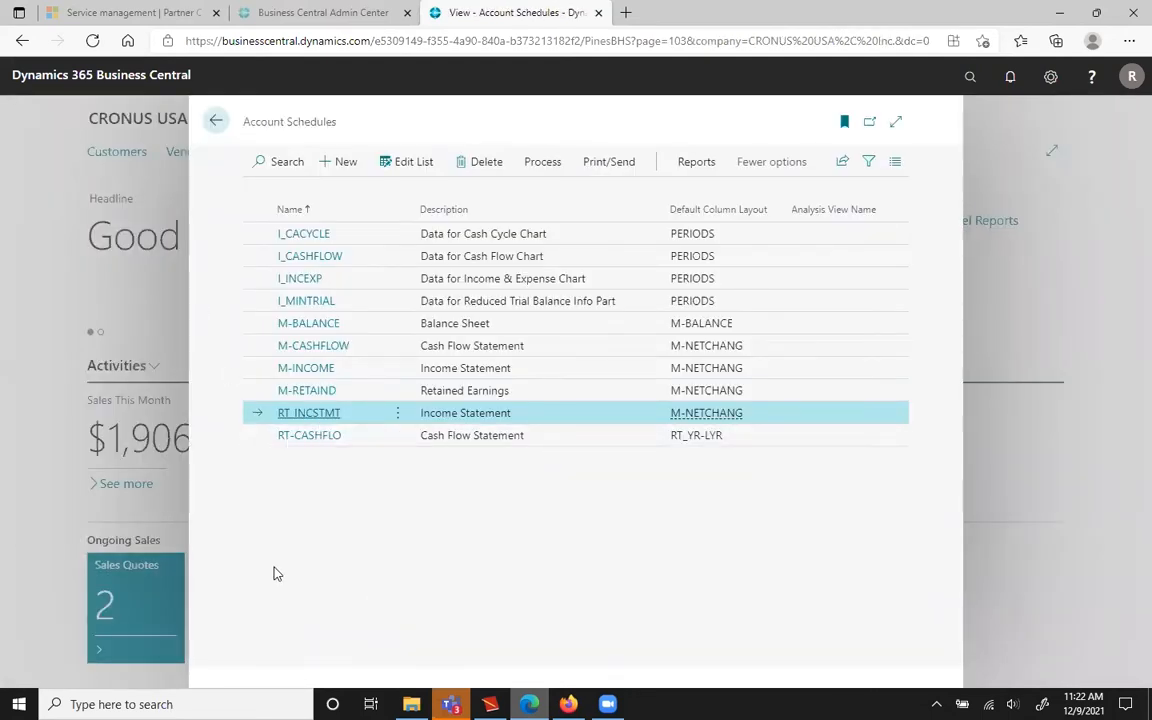
click(253, 344)
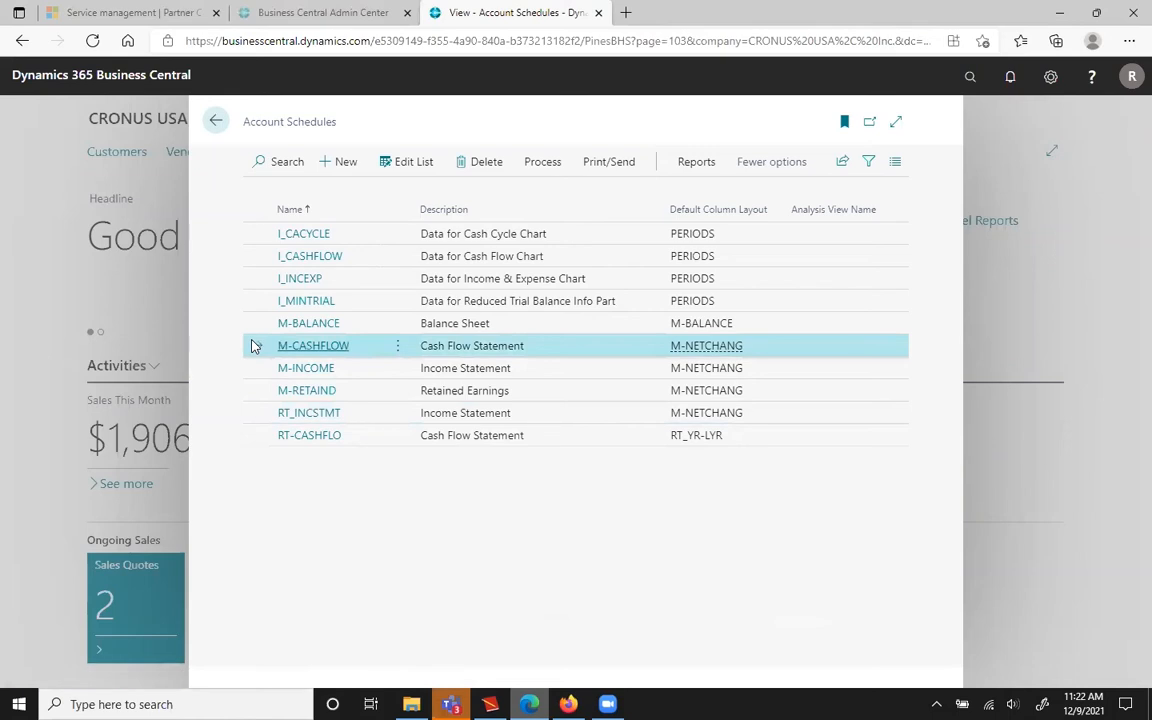
click(536, 162)
click(302, 197)
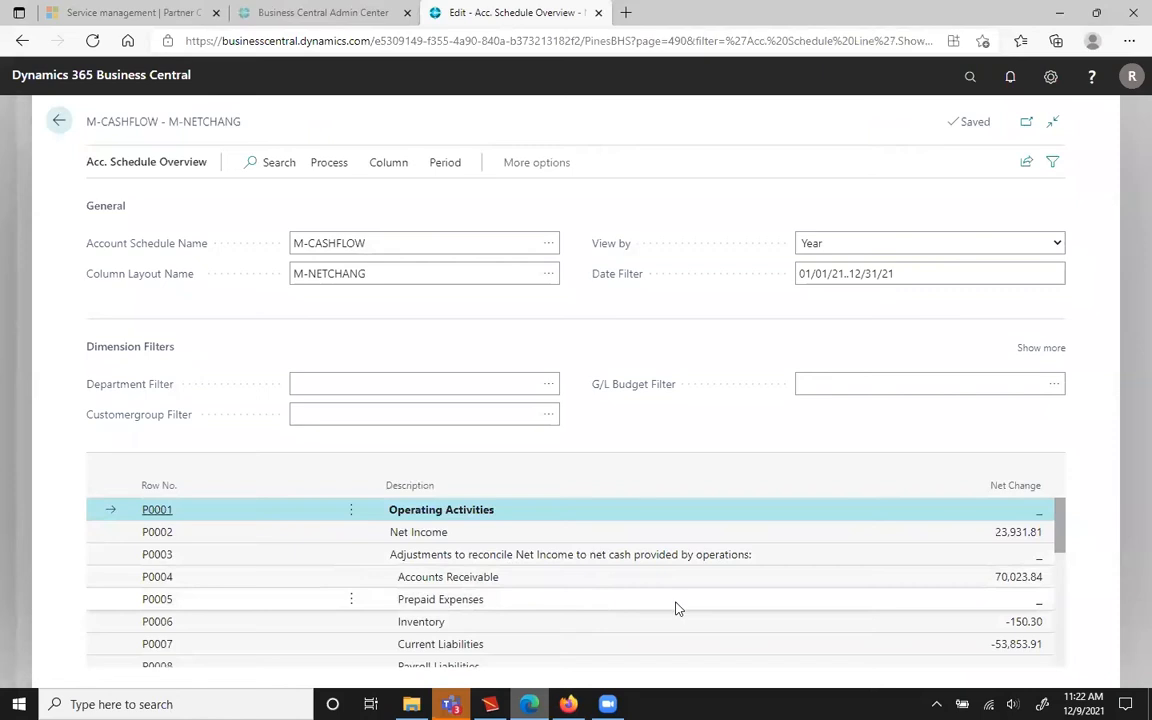
- Drill down from the Current Liabilities net change to the Sales Tax Payable ledger entries, and return to the overview
scroll(634, 542, down, 1)
scroll(632, 542, up, 1)
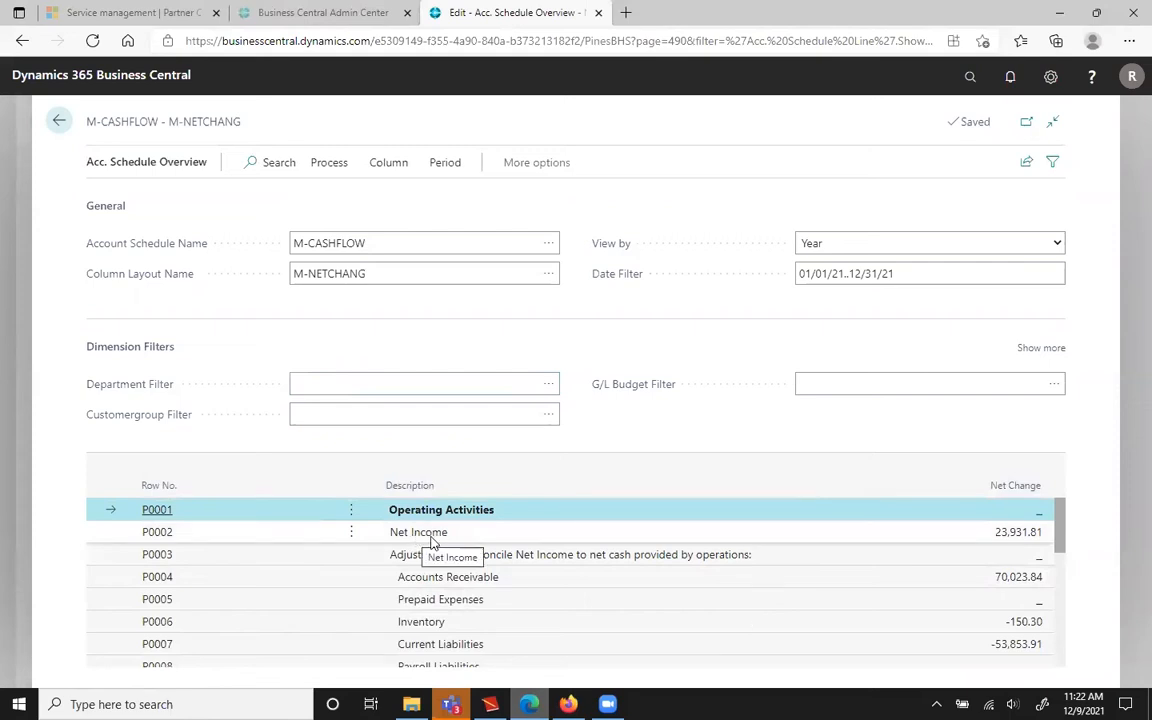
scroll(445, 545, down, 2)
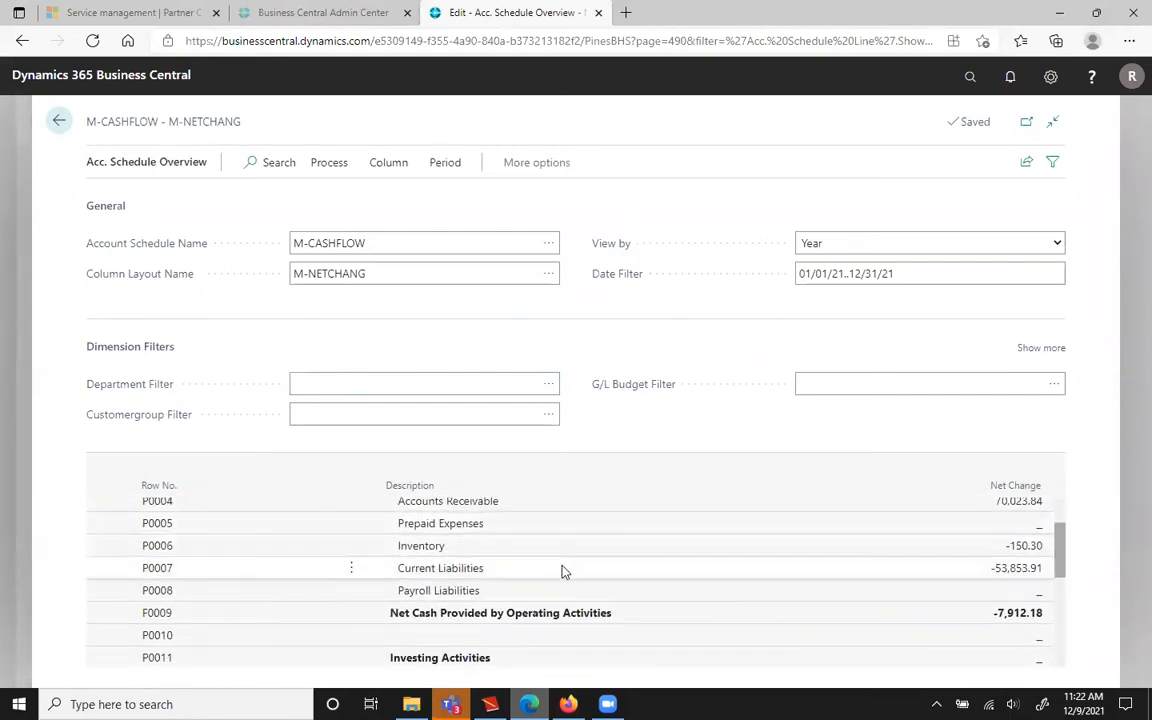
scroll(562, 572, down, 1)
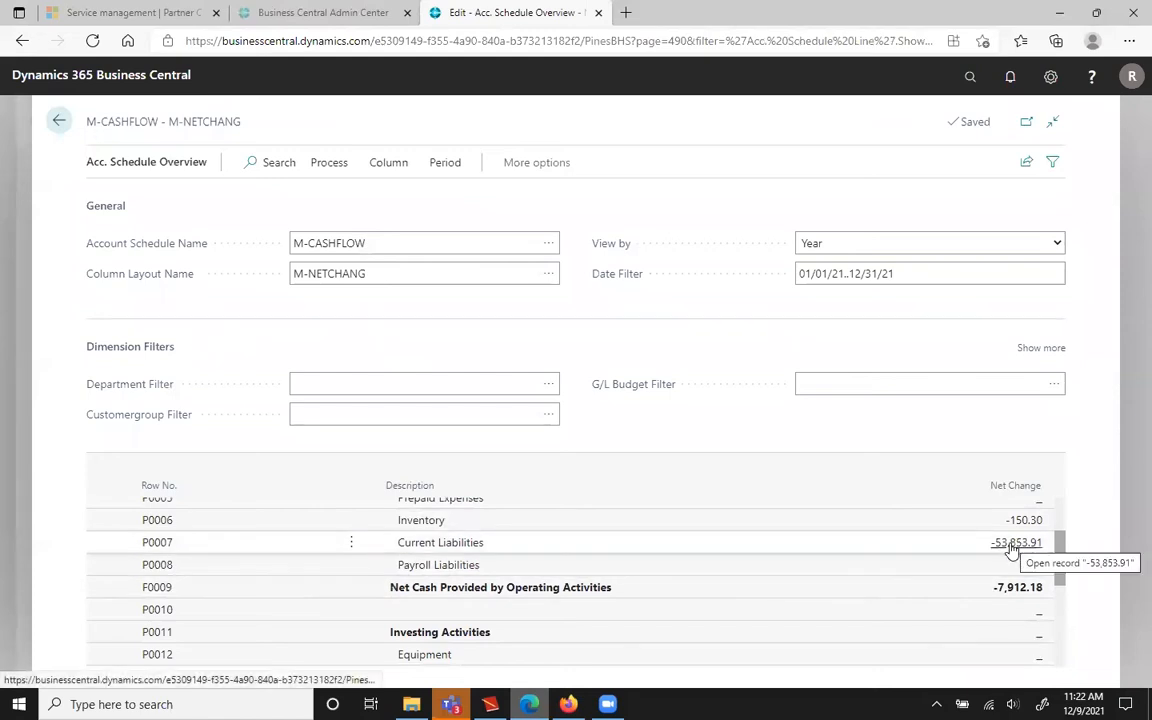
click(1015, 542)
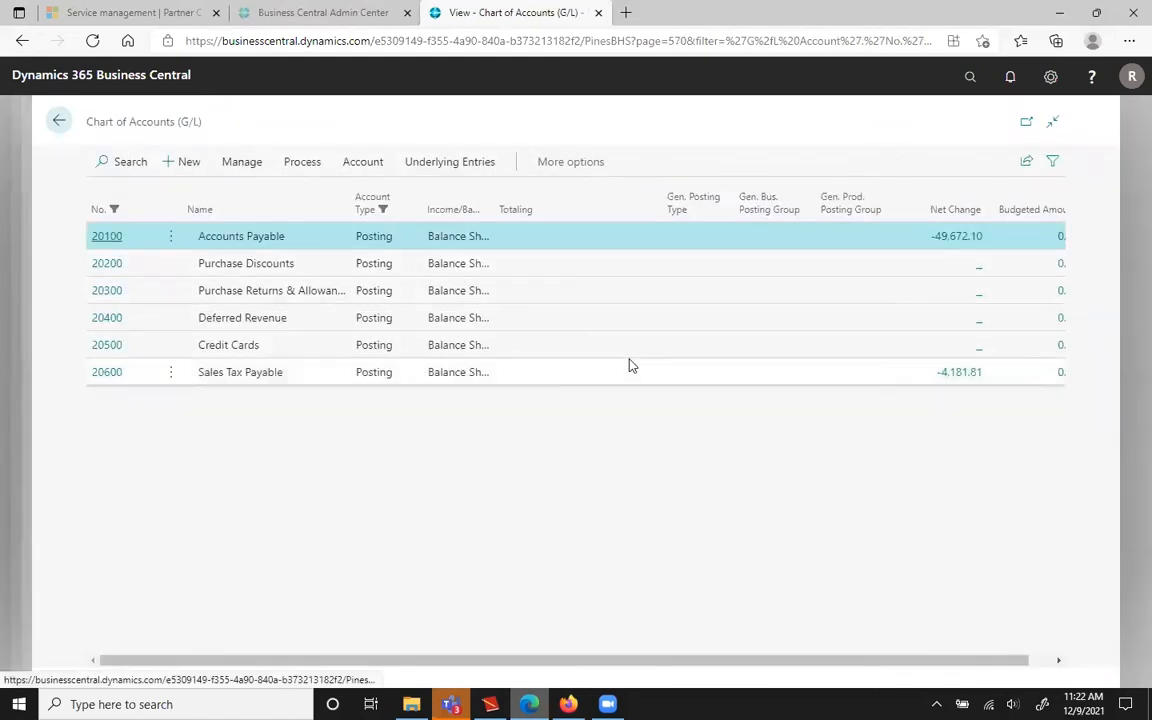
click(961, 376)
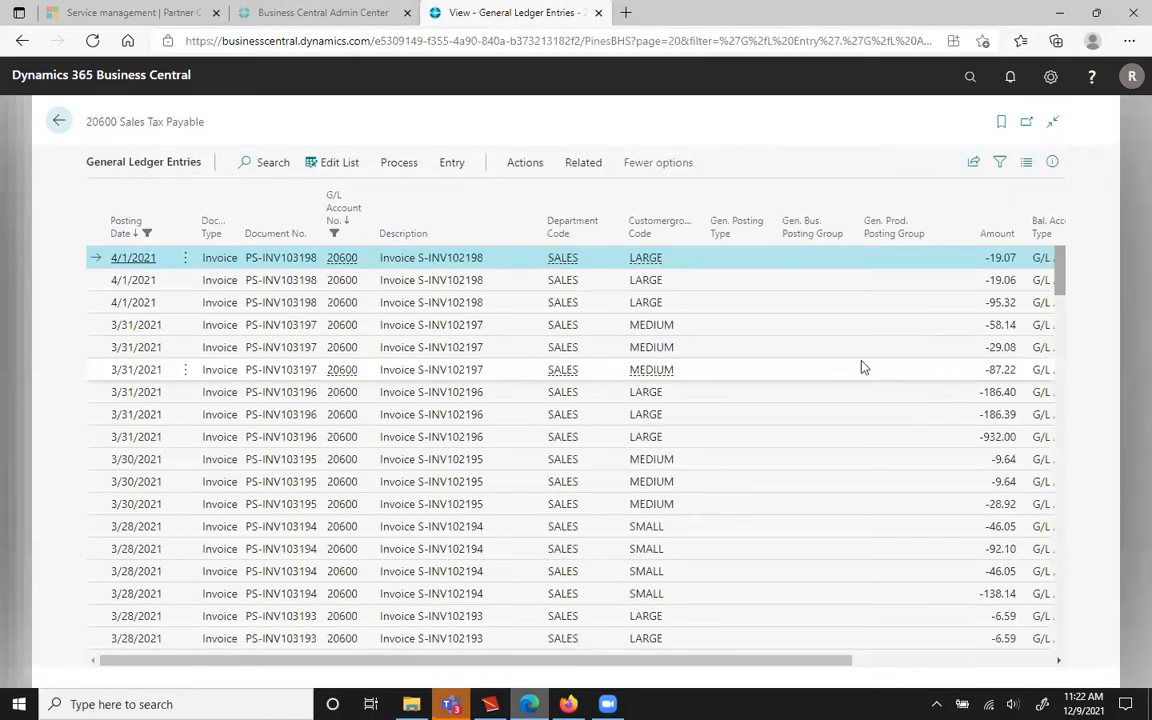
click(58, 120)
click(58, 120)
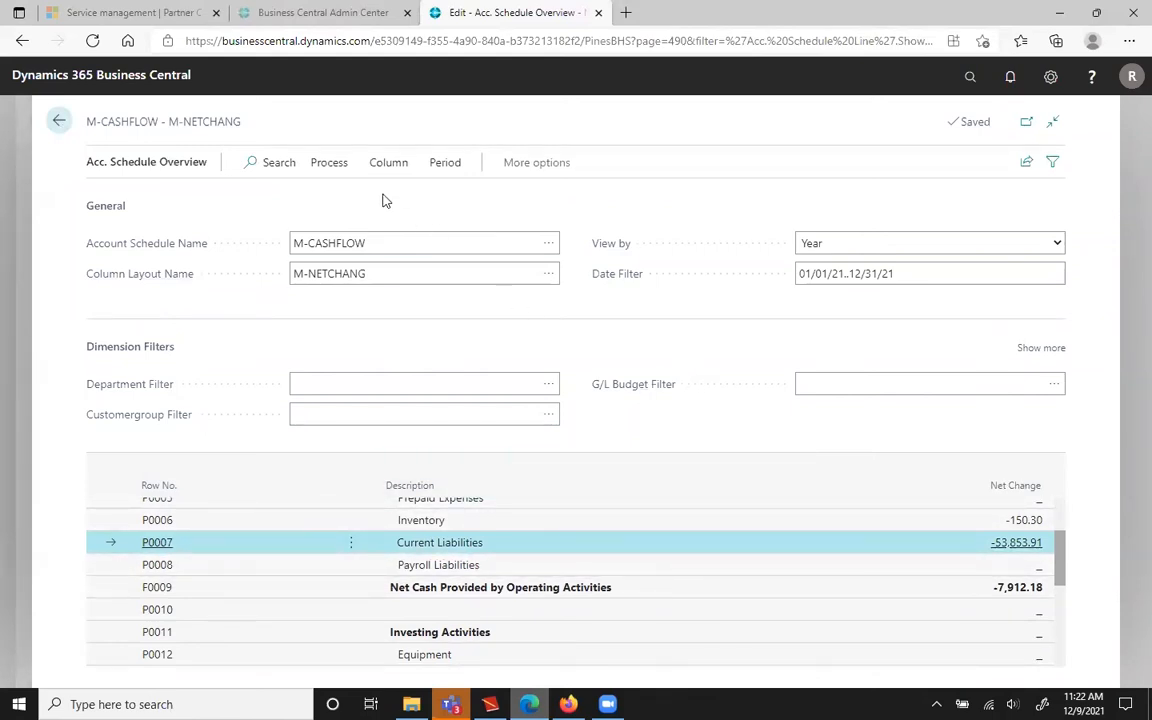
- Preview the printed M-CASHFLOW report with the M-NETCHANG layout, review both pages, and close the preview and print options
click(329, 163)
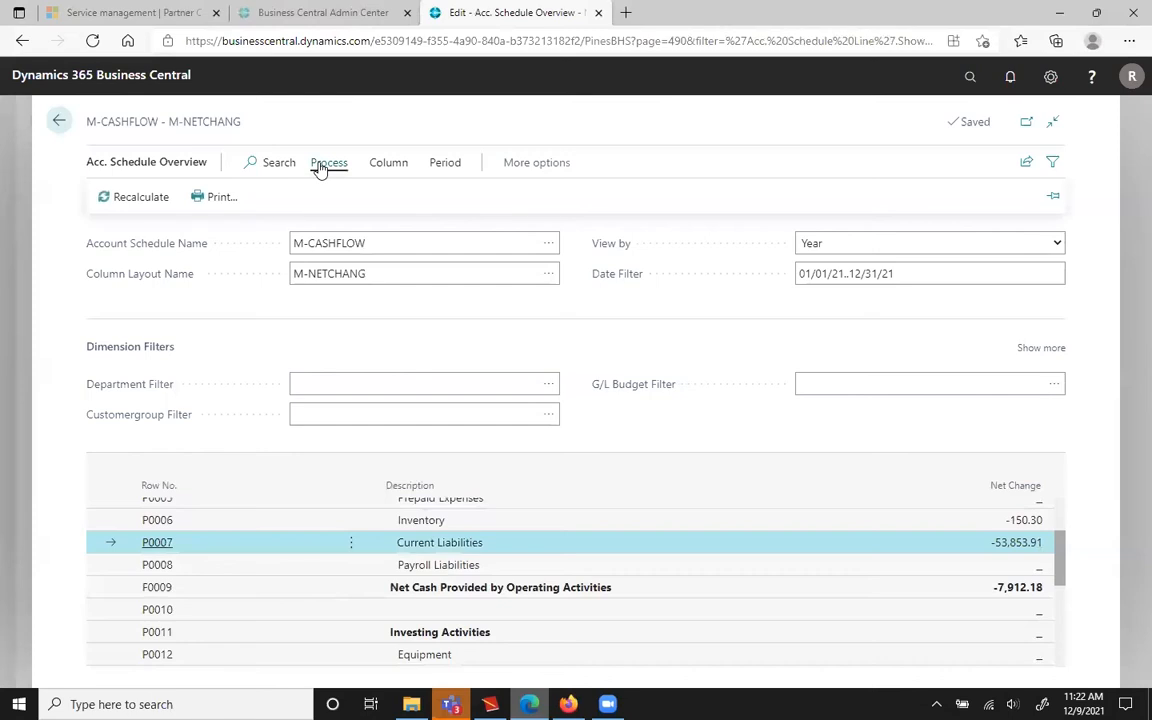
click(219, 197)
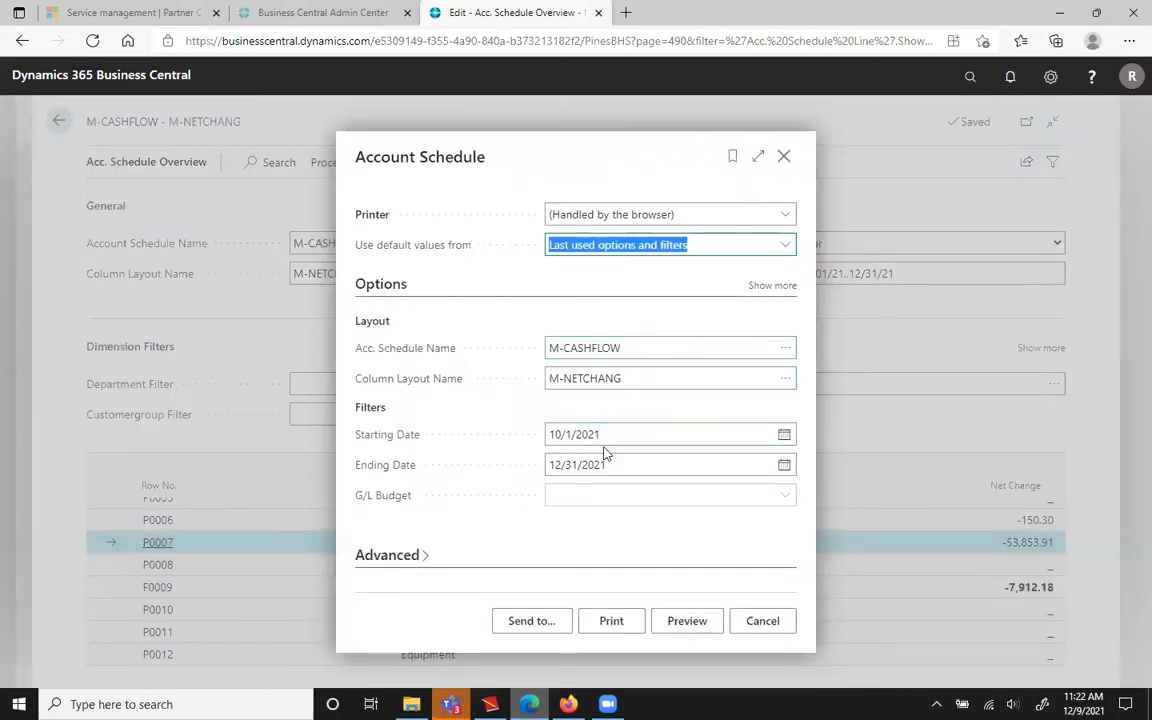
click(681, 621)
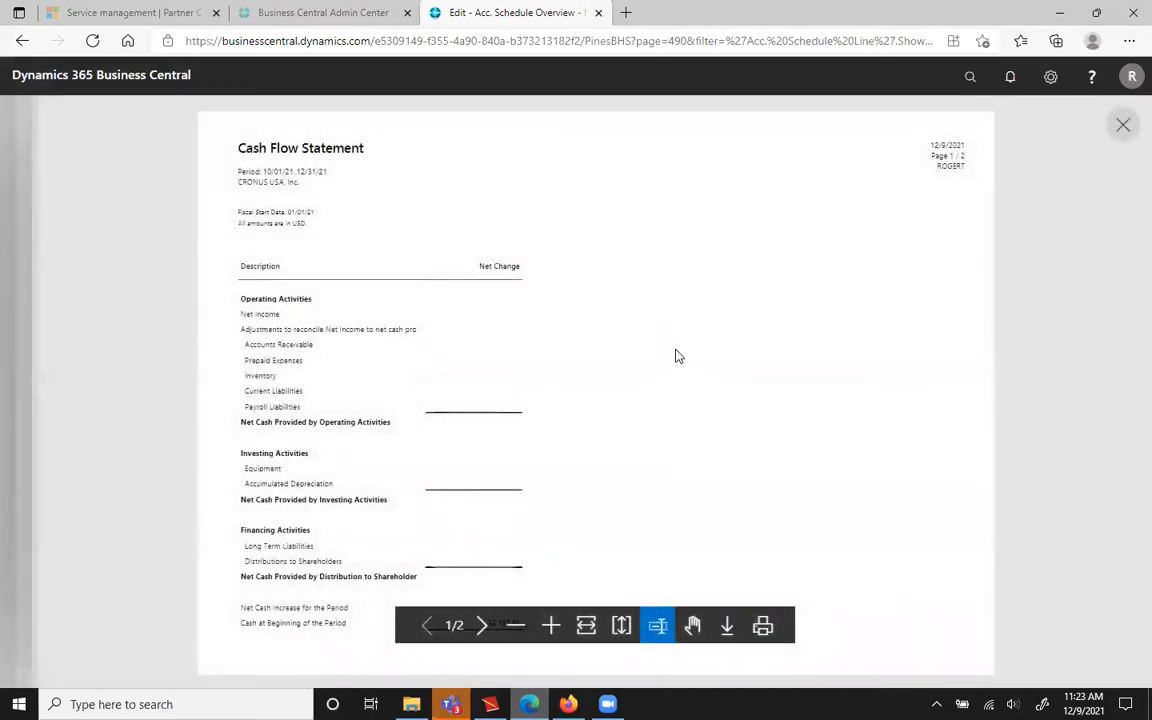
scroll(676, 356, down, 3)
scroll(630, 311, up, 1)
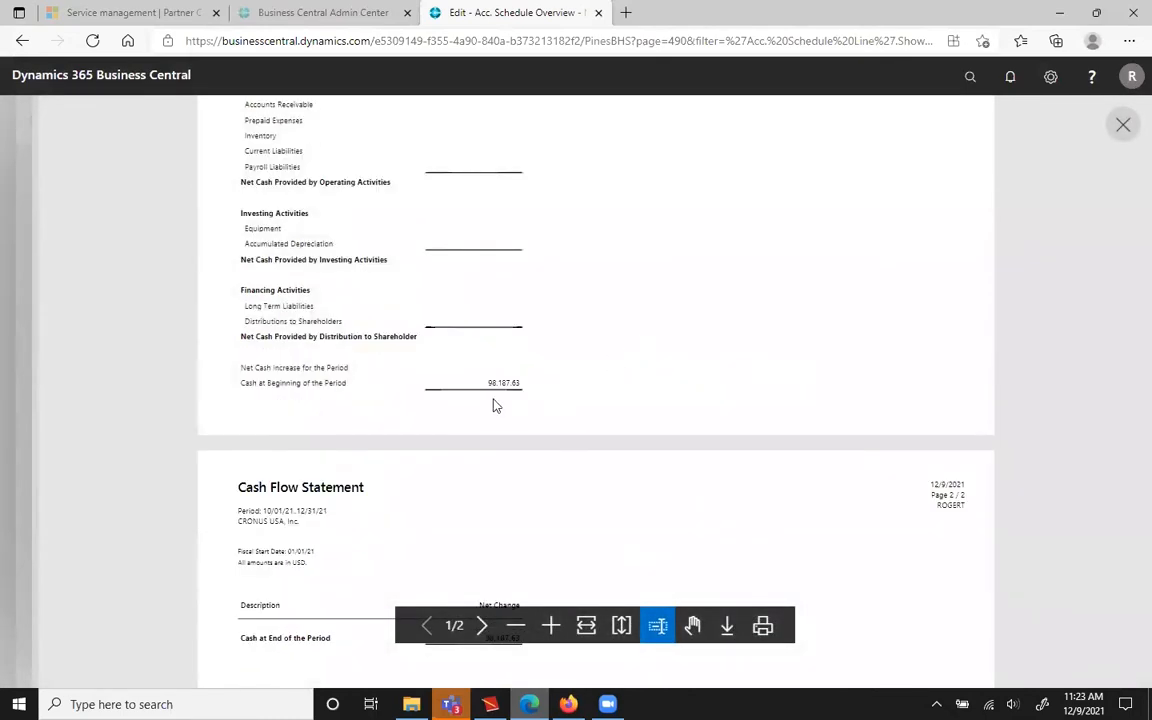
scroll(597, 388, up, 3)
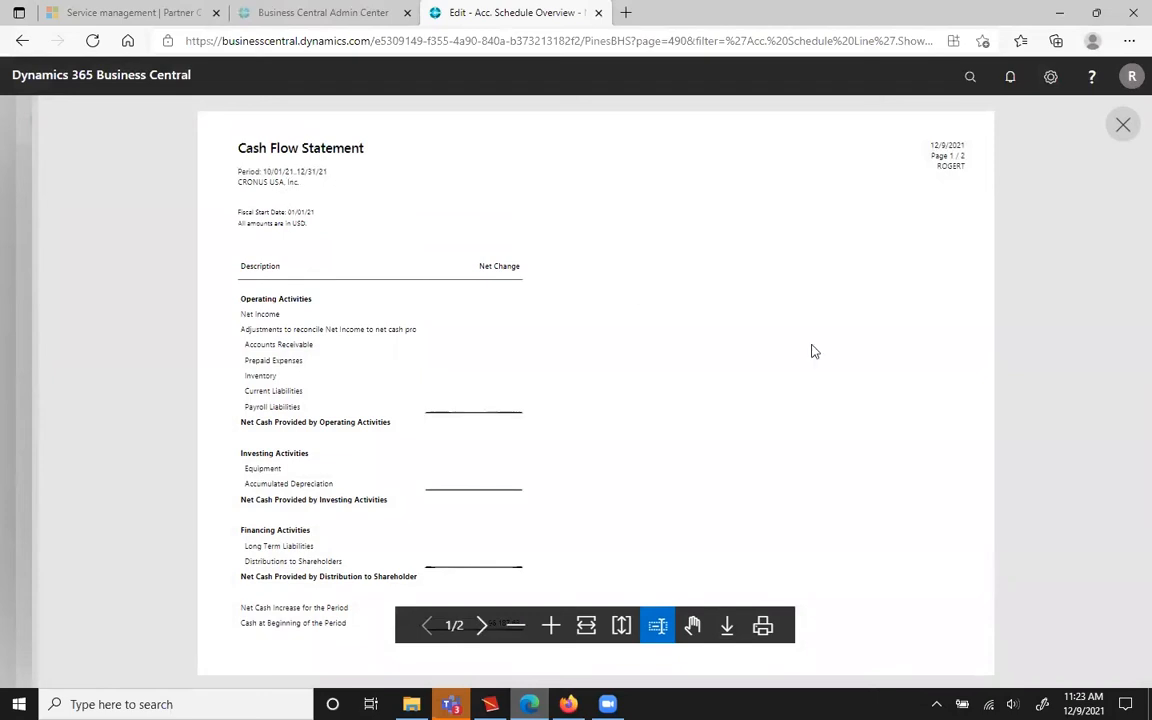
scroll(826, 380, down, 5)
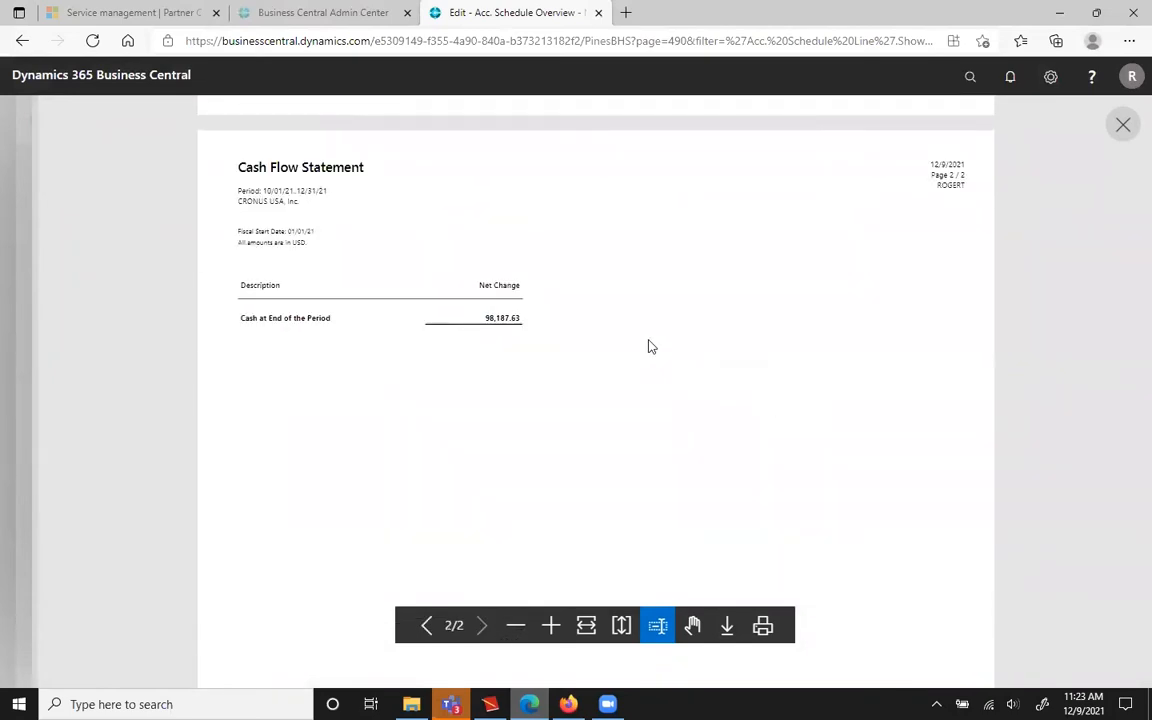
scroll(566, 352, up, 5)
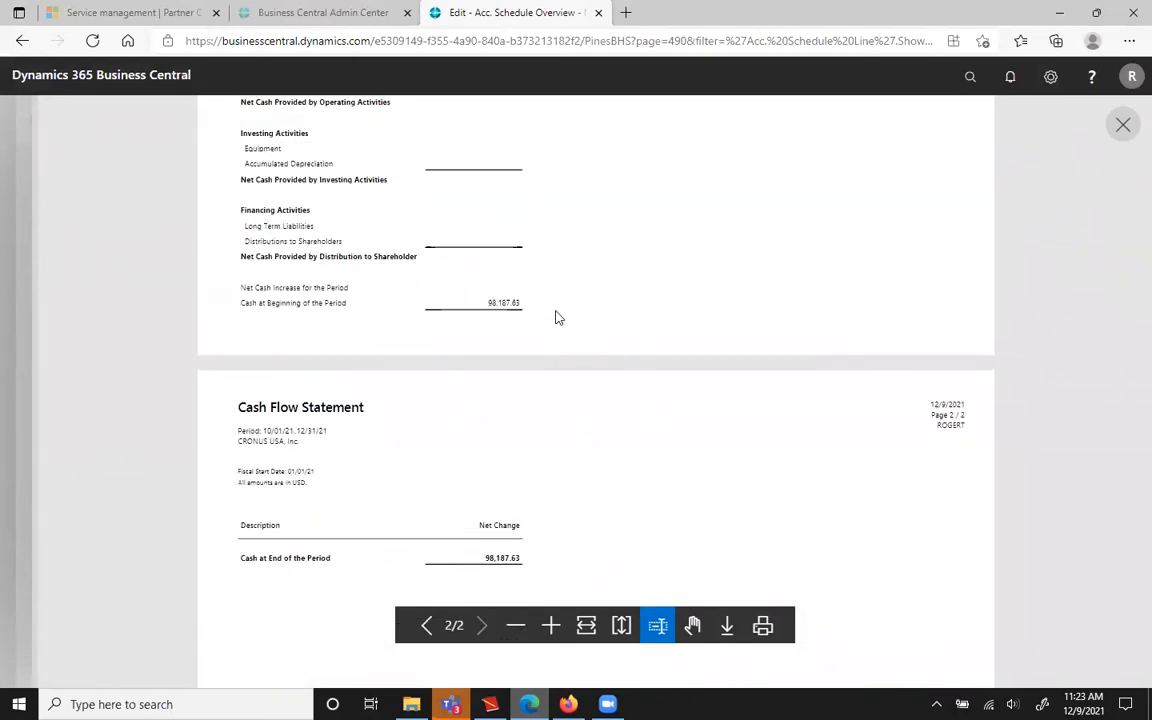
click(1123, 127)
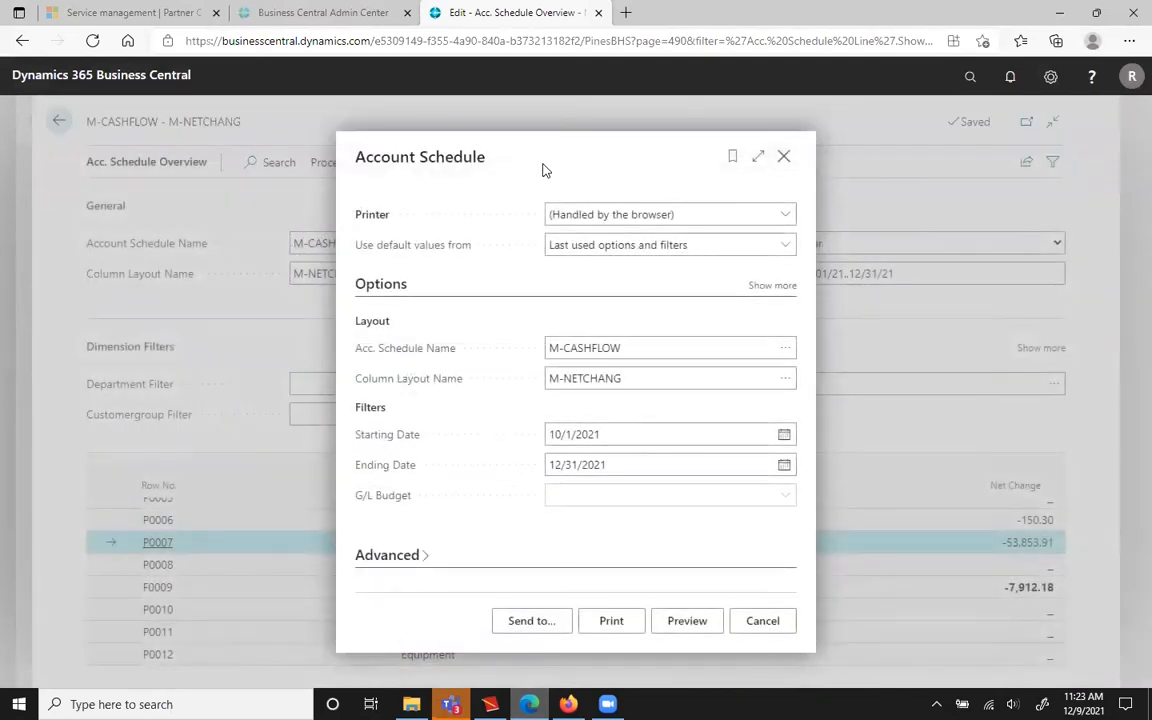
click(785, 158)
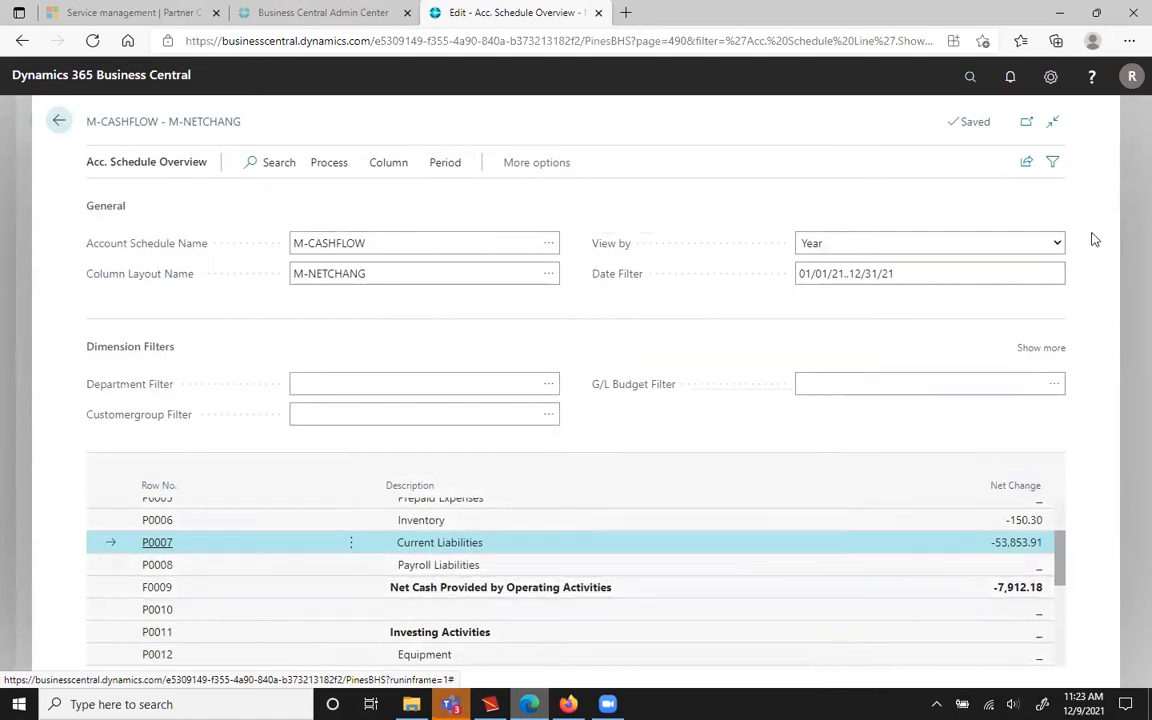
- Export the M-CASHFLOW overview to Excel and open the downloaded Acc. Schedule Overview.xlsx file
click(1027, 162)
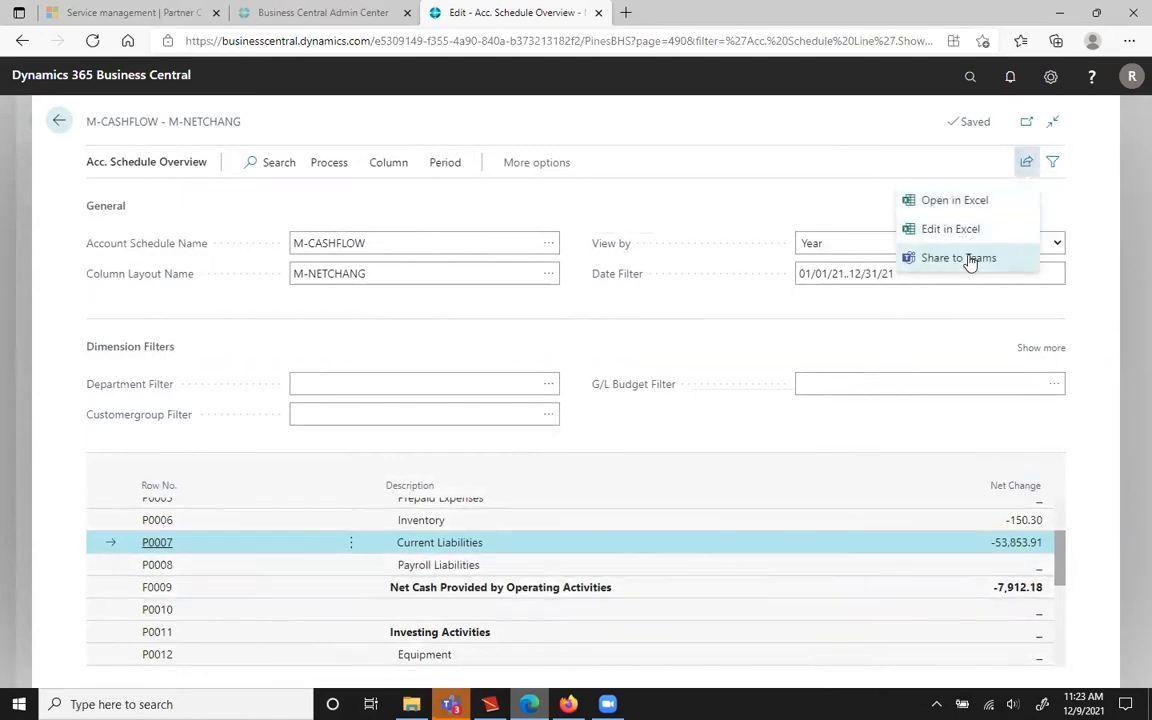
click(952, 202)
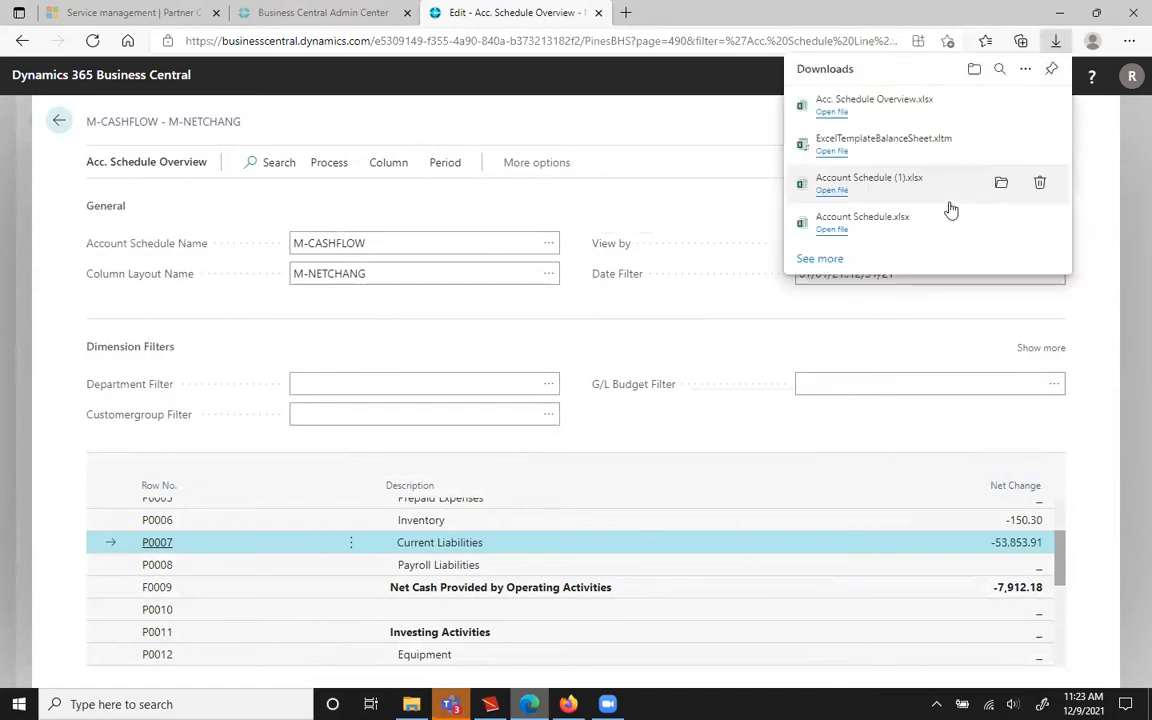
click(843, 113)
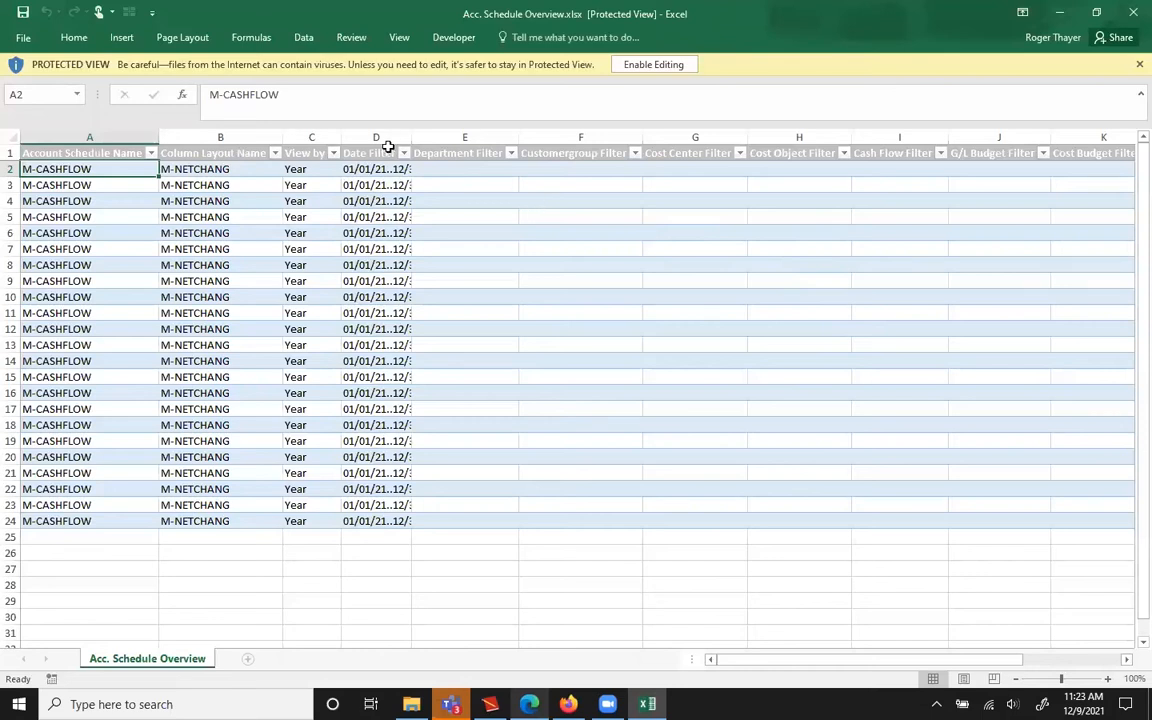
- Widen the Date Filter column, examine the Net Change values of the exported cash flow rows, and close the workbook
drag(410, 137, 500, 140)
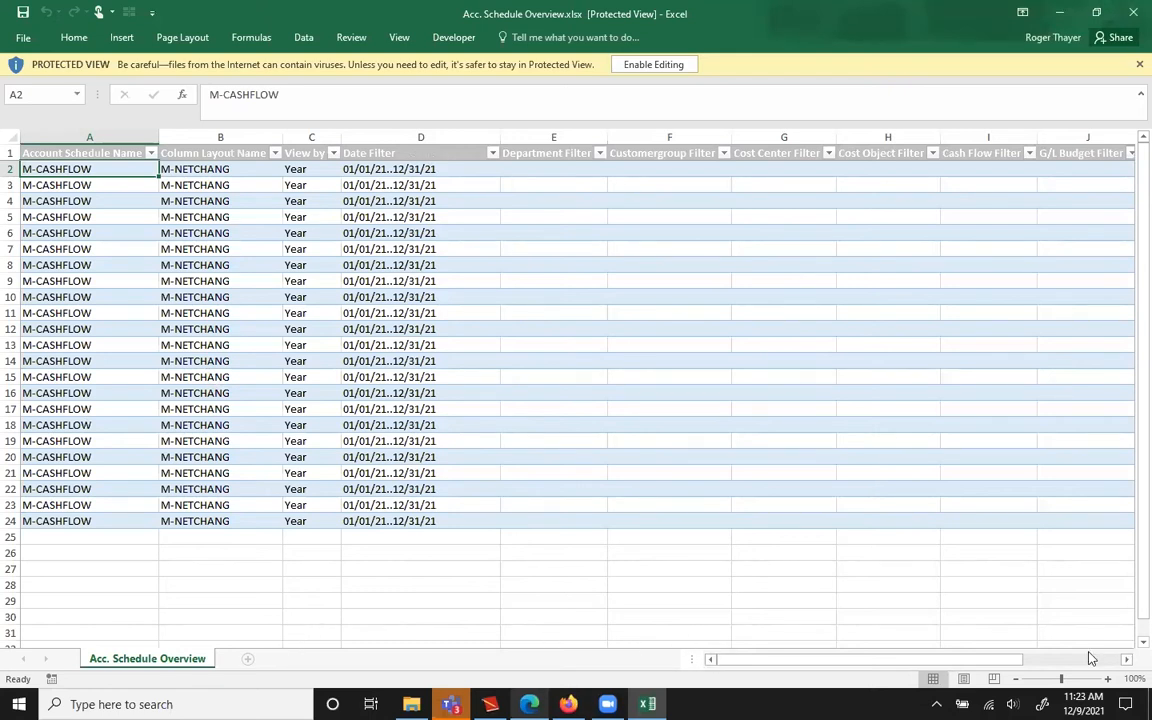
drag(988, 662, 1108, 660)
drag(741, 132, 964, 137)
click(838, 265)
drag(702, 227, 706, 213)
click(700, 174)
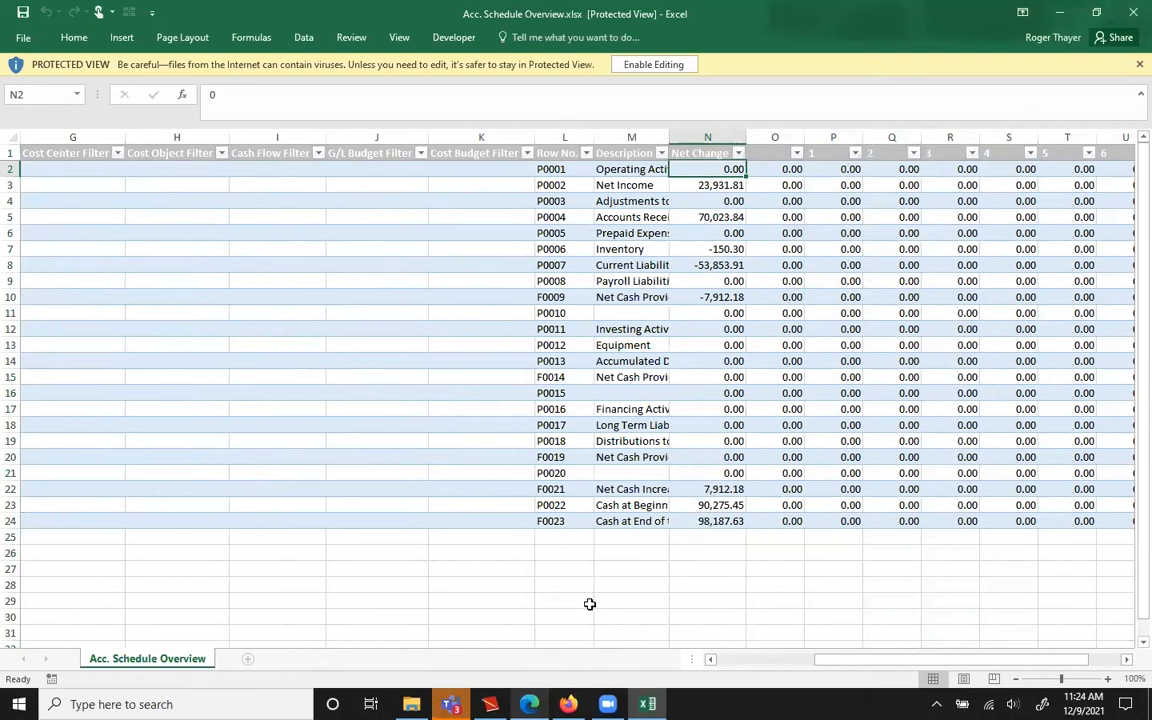
click(689, 522)
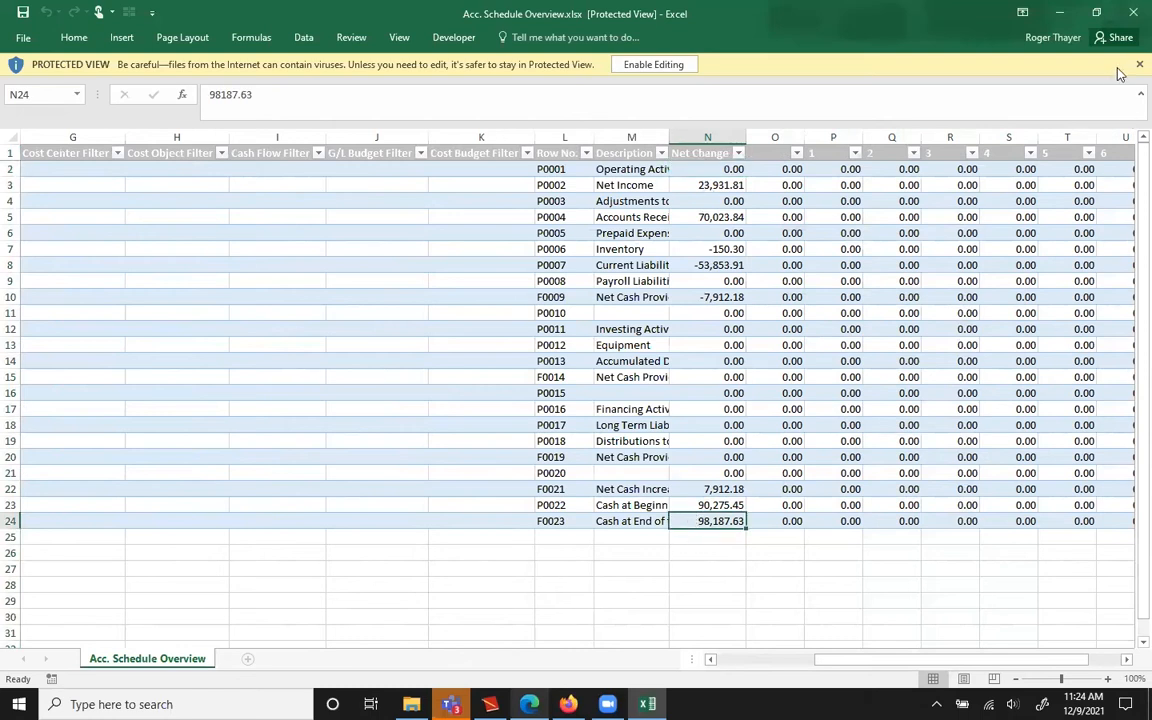
click(1131, 14)
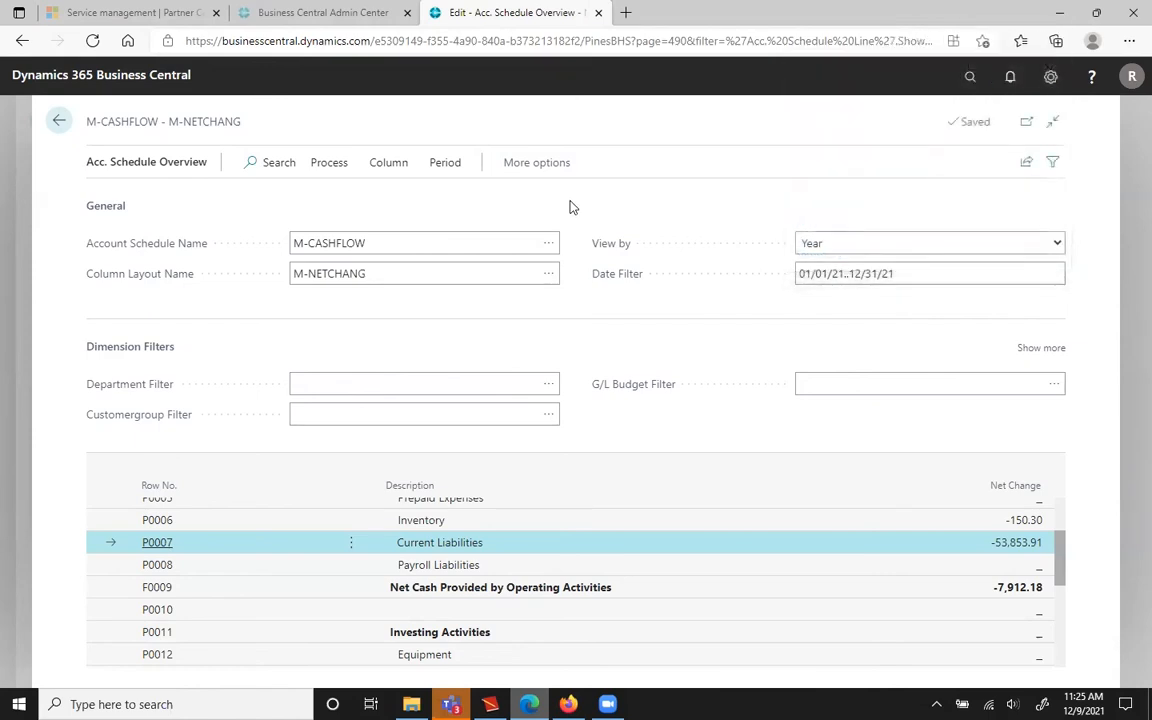
- From the home page, search for "account sch", open the Account Schedules page, and close it again
click(57, 121)
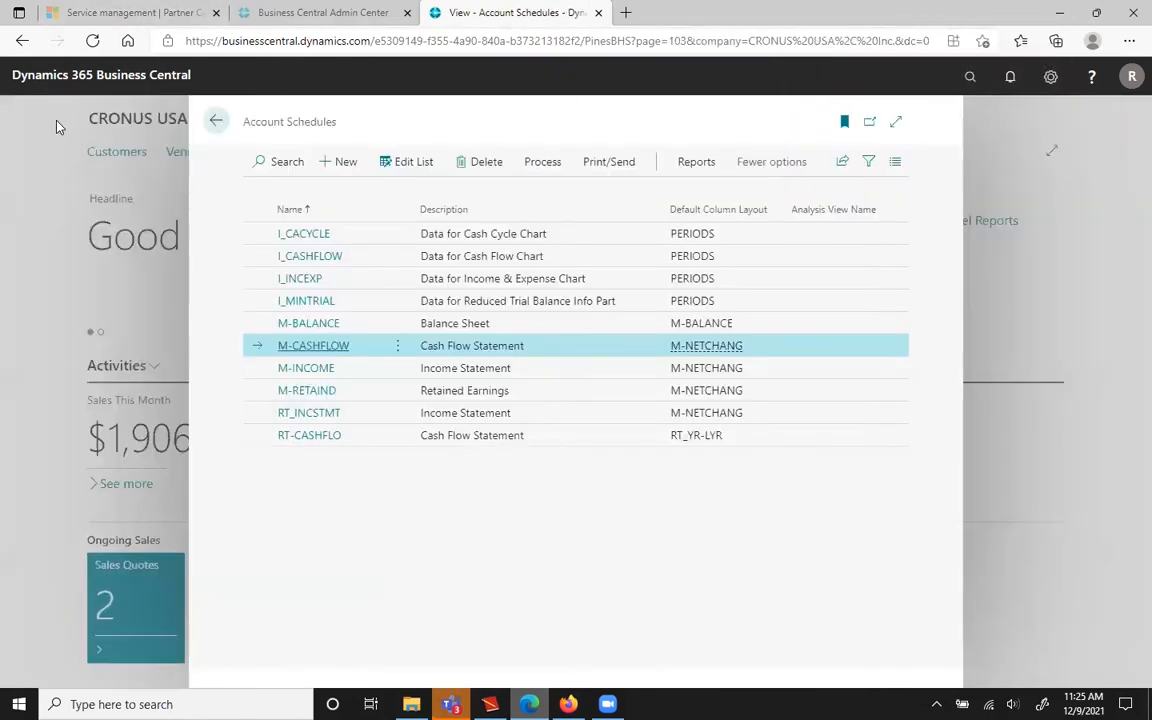
click(217, 121)
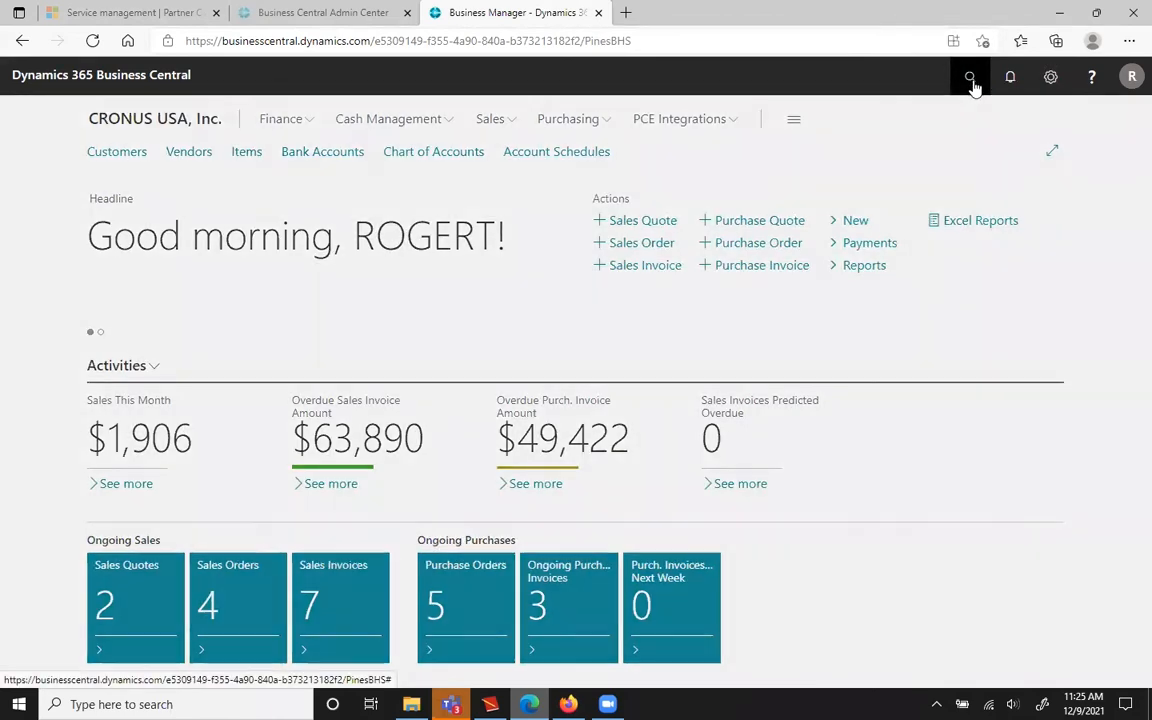
click(970, 78)
text(account)
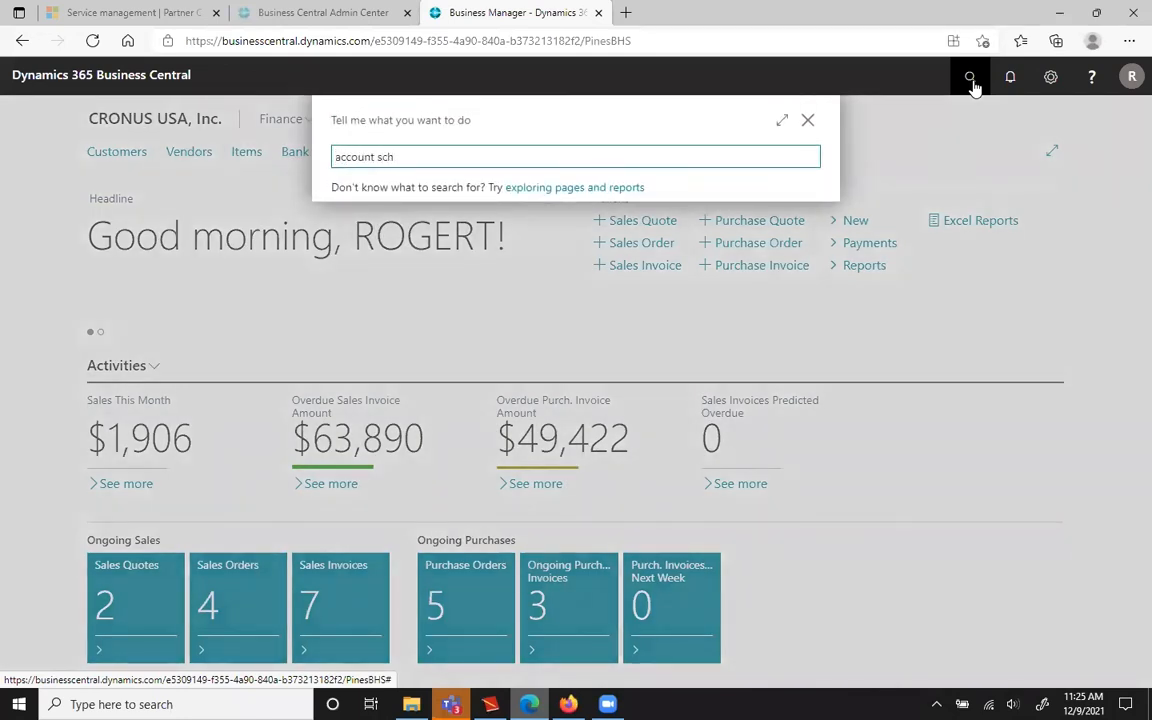
text( sch)
click(404, 229)
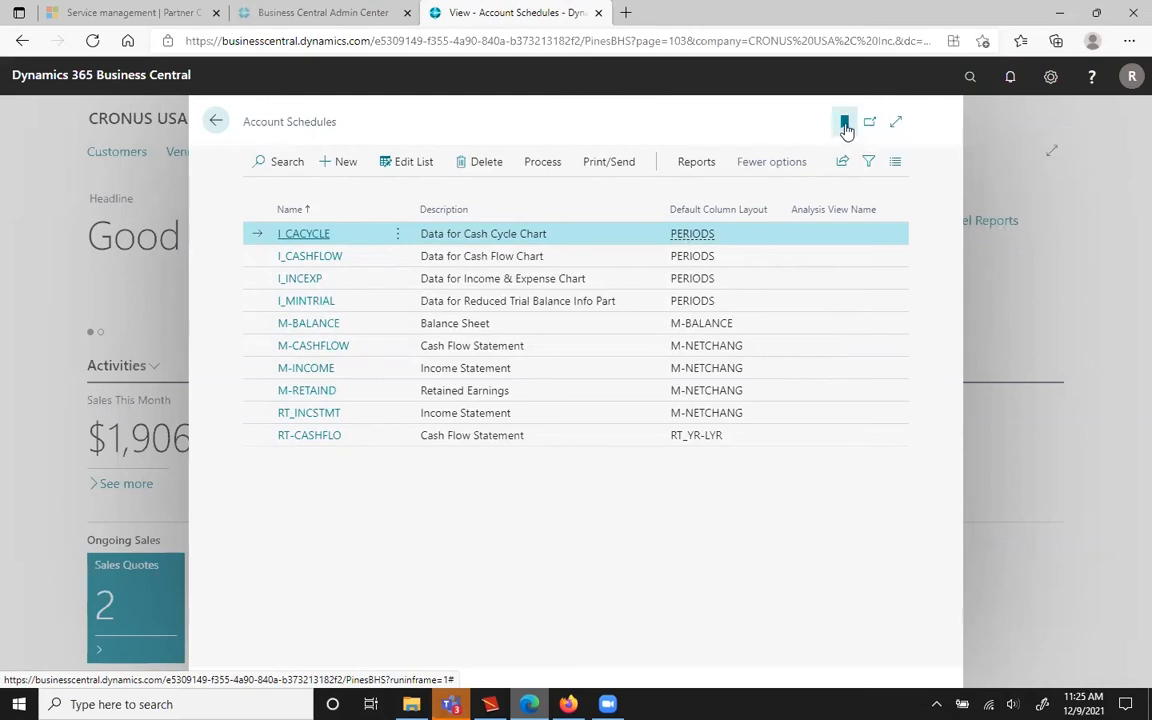
click(993, 132)
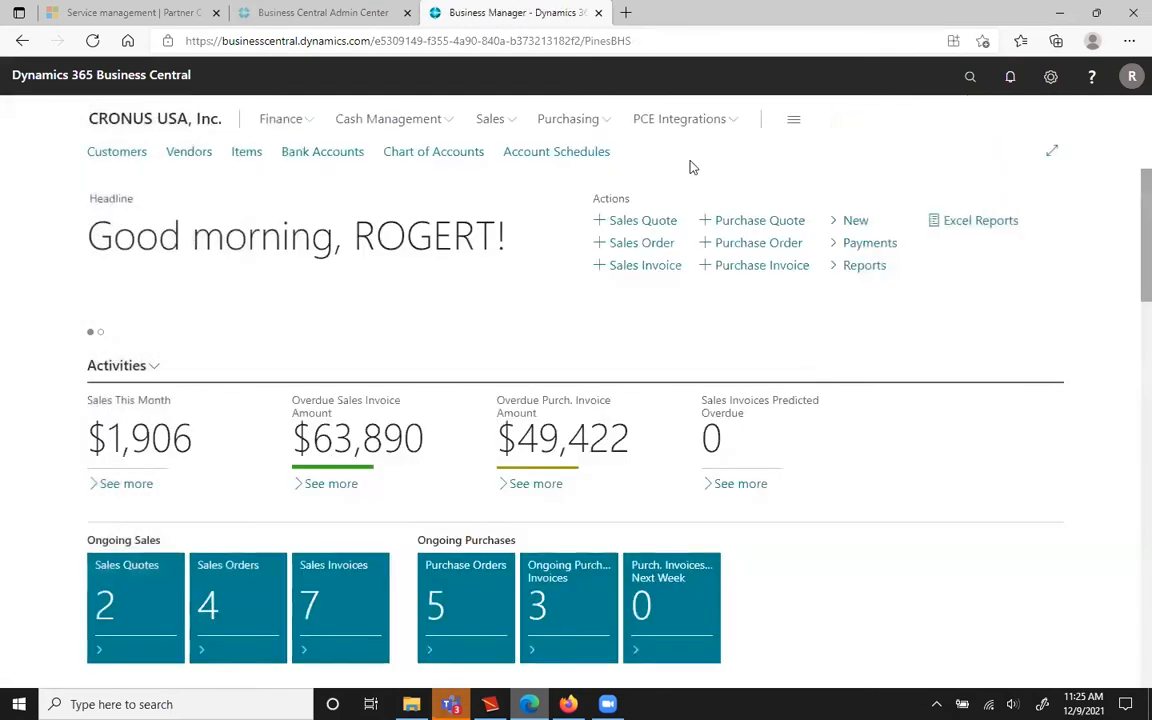
- Open the RT-CASHFLO cash flow statement from the account schedules list and start its Account Schedule report
click(546, 158)
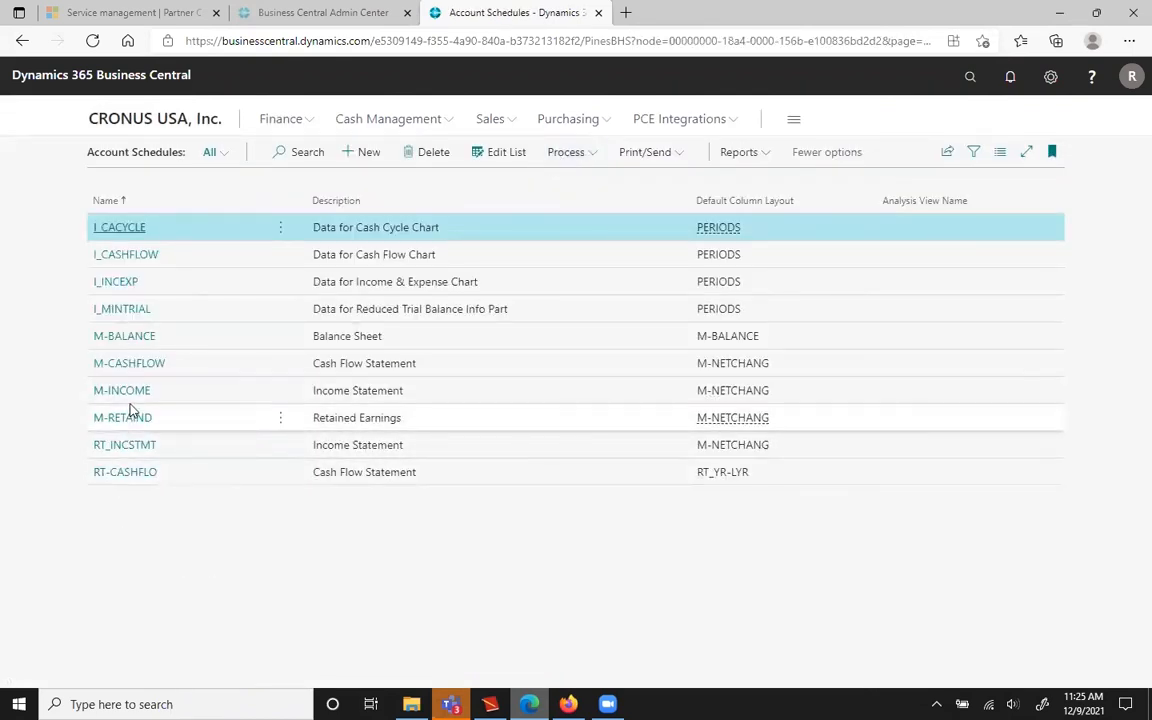
click(119, 475)
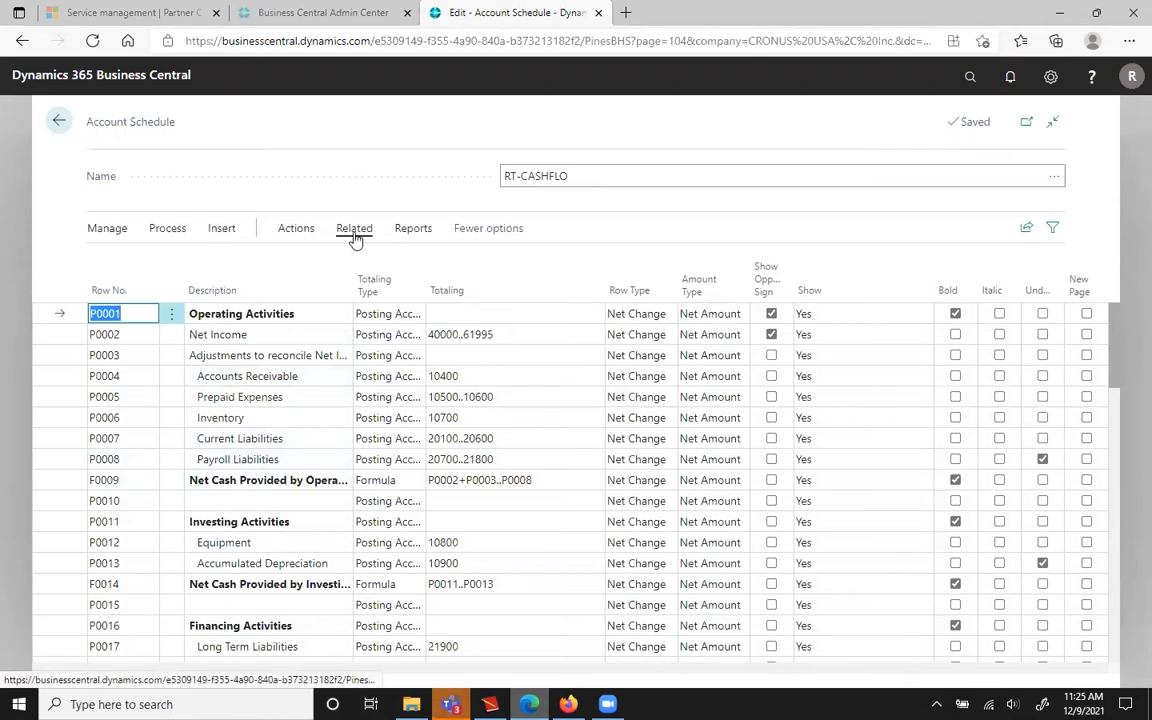
click(402, 227)
click(120, 262)
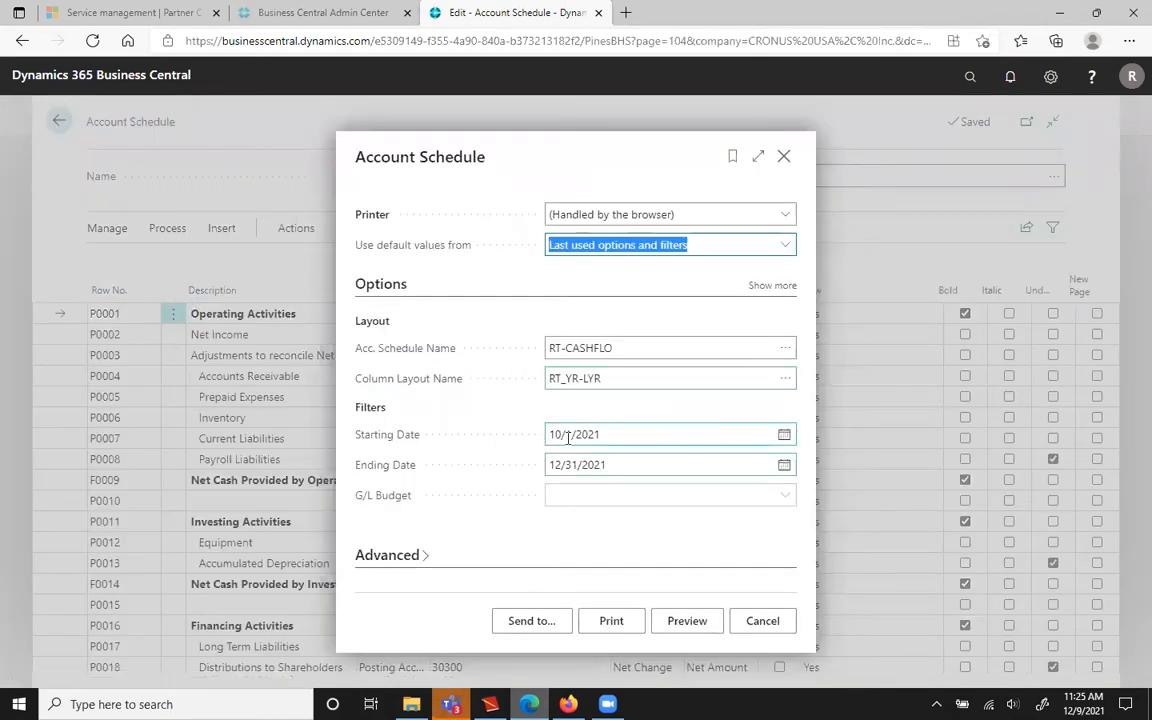
- Set the report's starting date to 1/1/2021, preview the Cash Flow Statement, and review both pages
click(622, 434)
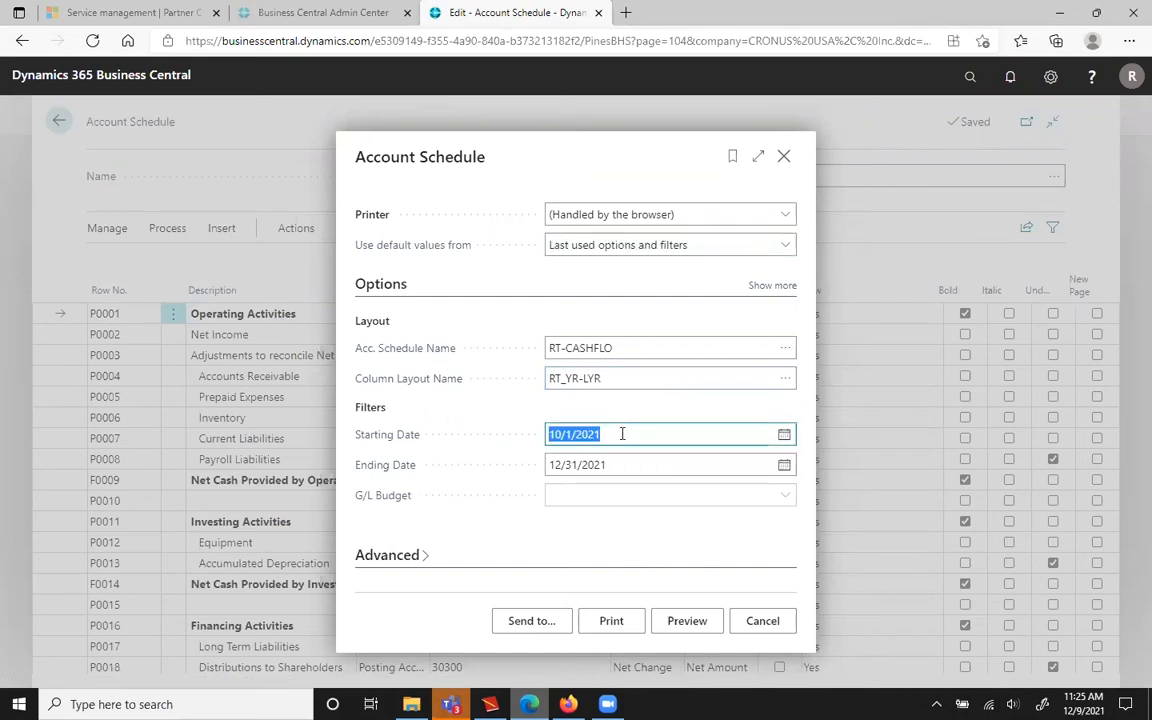
text(0101202)
key(Tab)
click(678, 622)
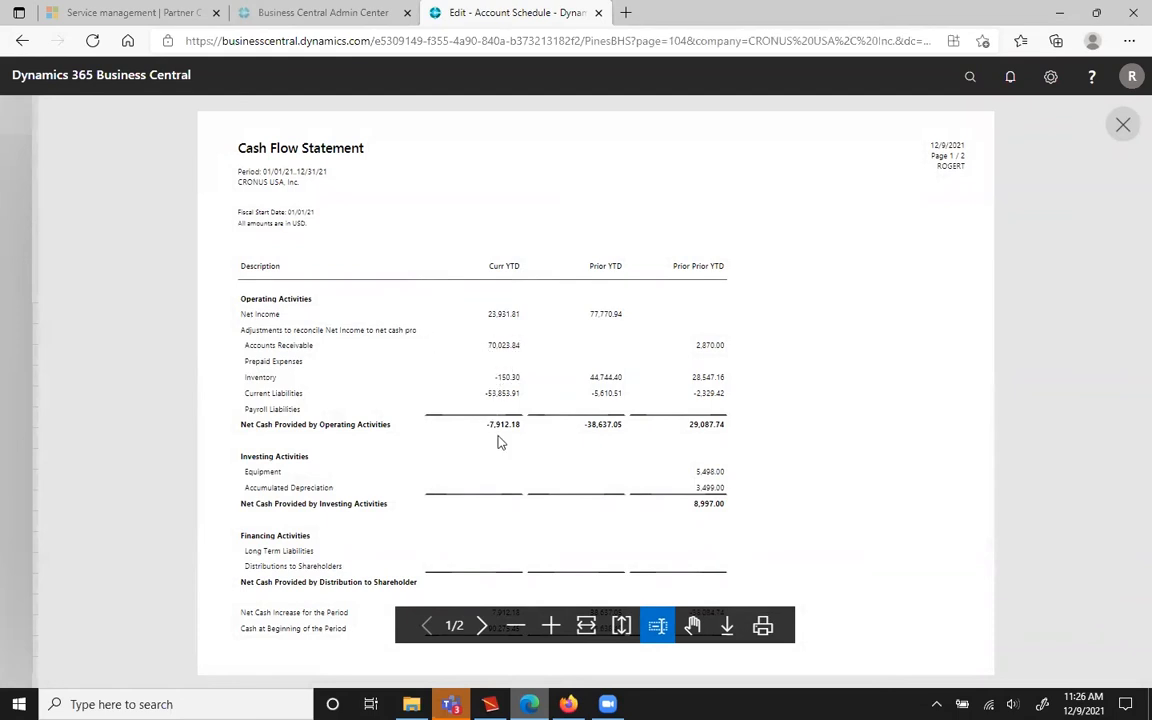
scroll(480, 432, down, 3)
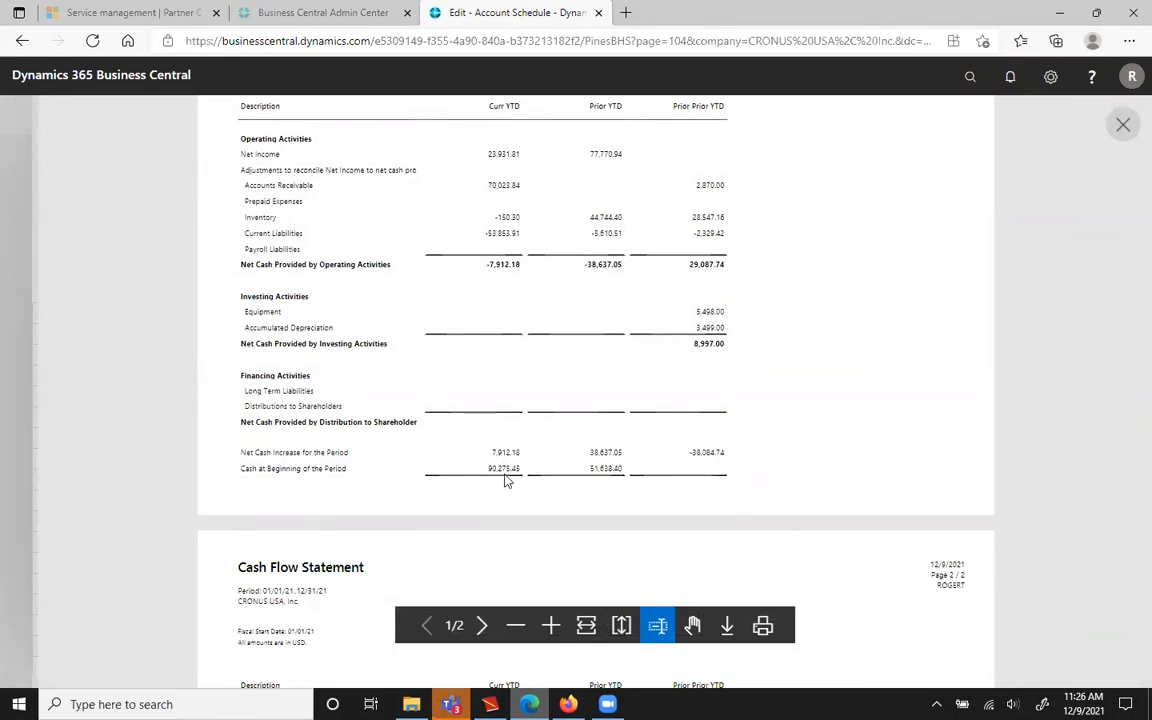
scroll(512, 478, down, 5)
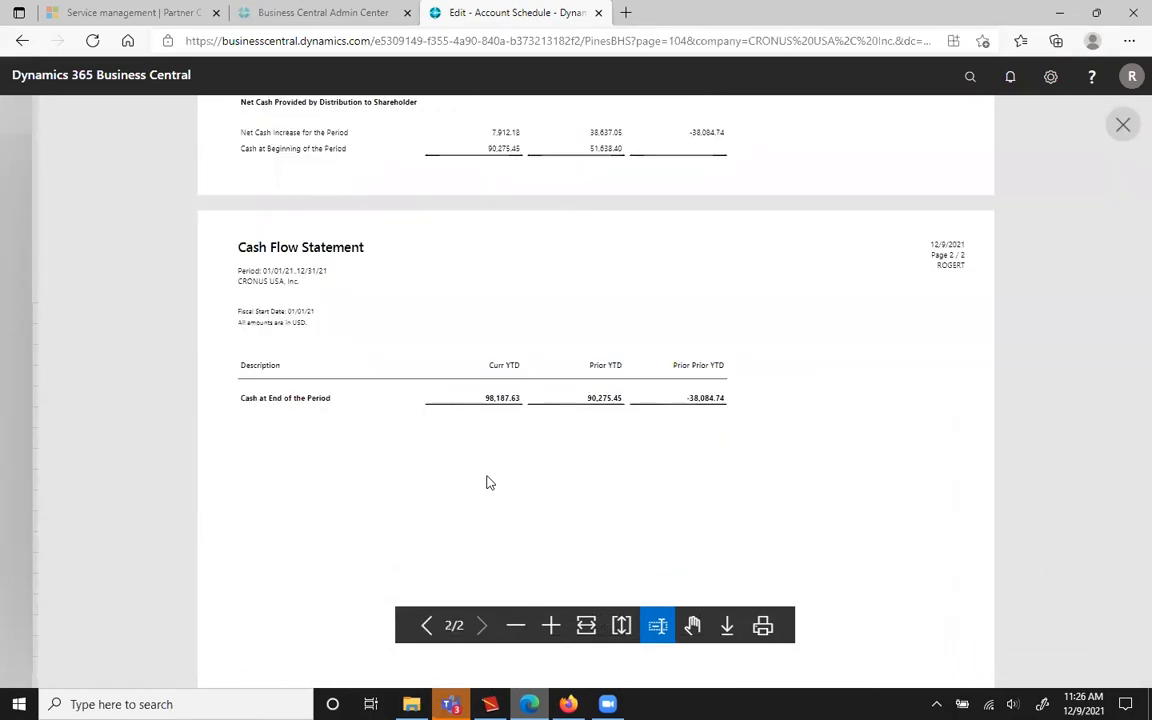
scroll(463, 491, up, 7)
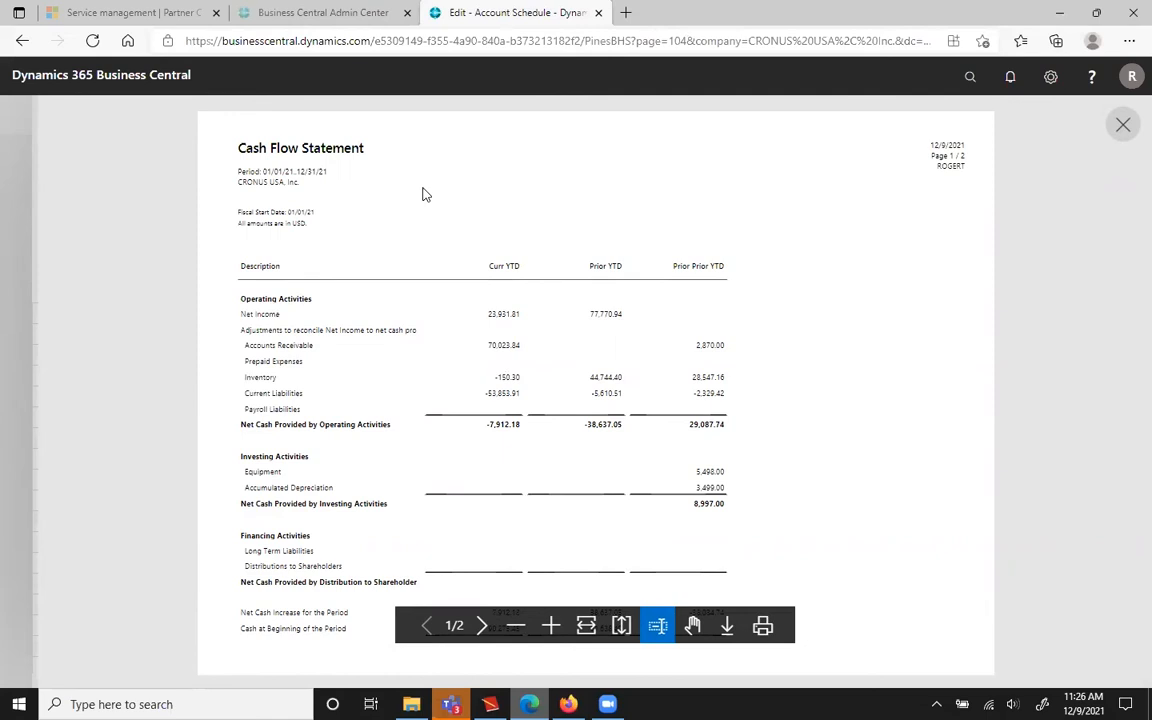
scroll(401, 196, down, 1)
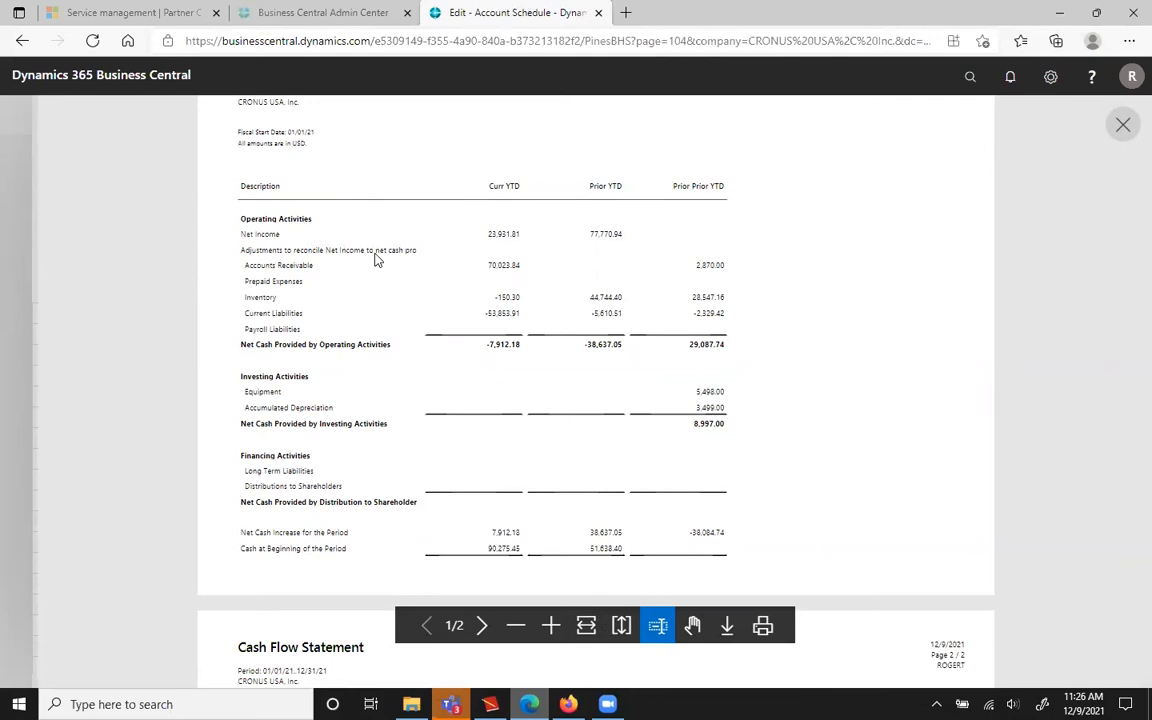
scroll(330, 272, up, 1)
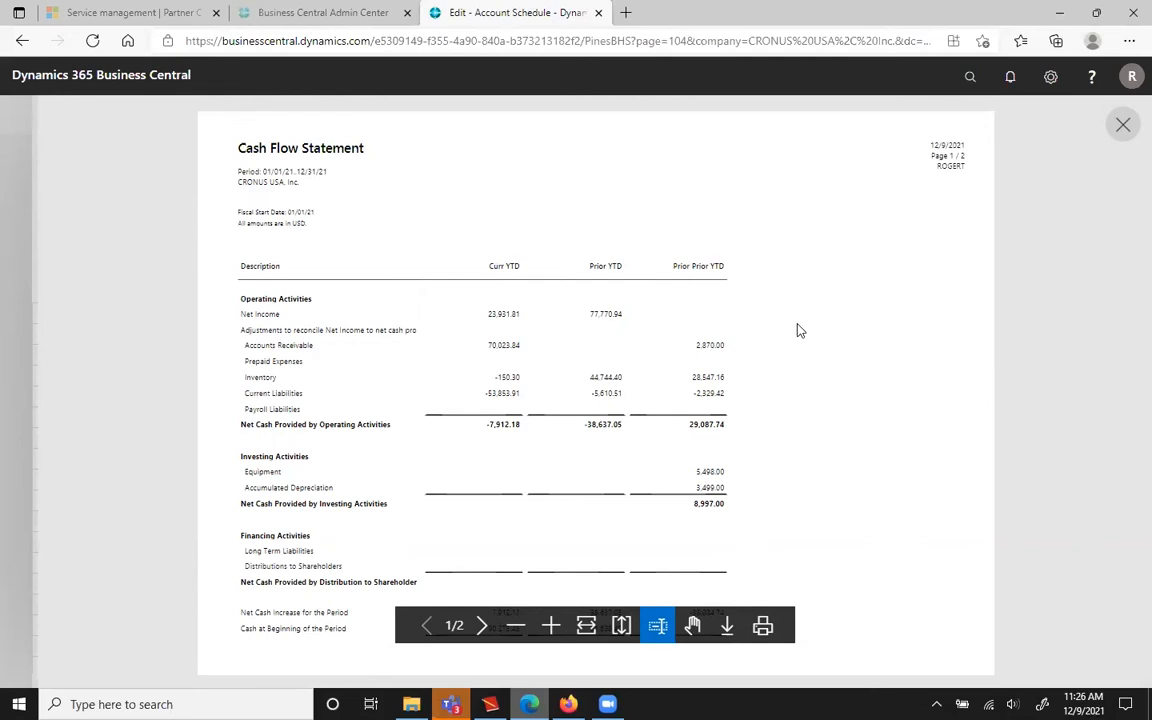
- Look through the available printers for the previewed Cash Flow Statement and cancel printing
click(763, 627)
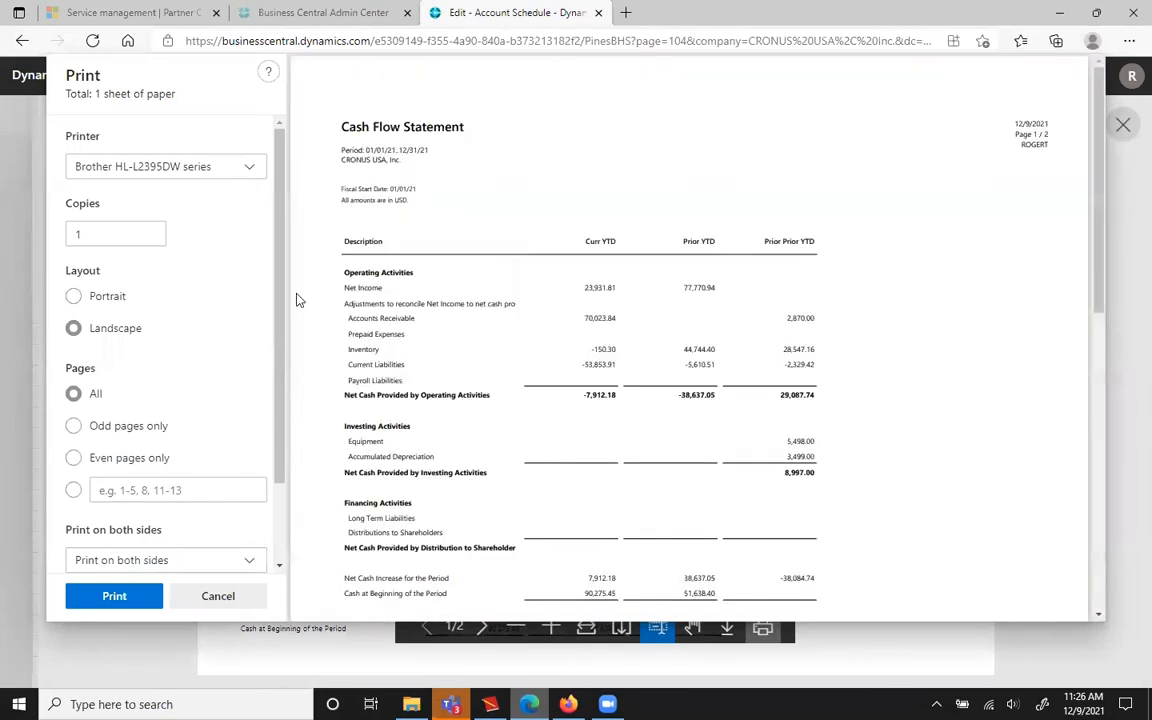
click(248, 167)
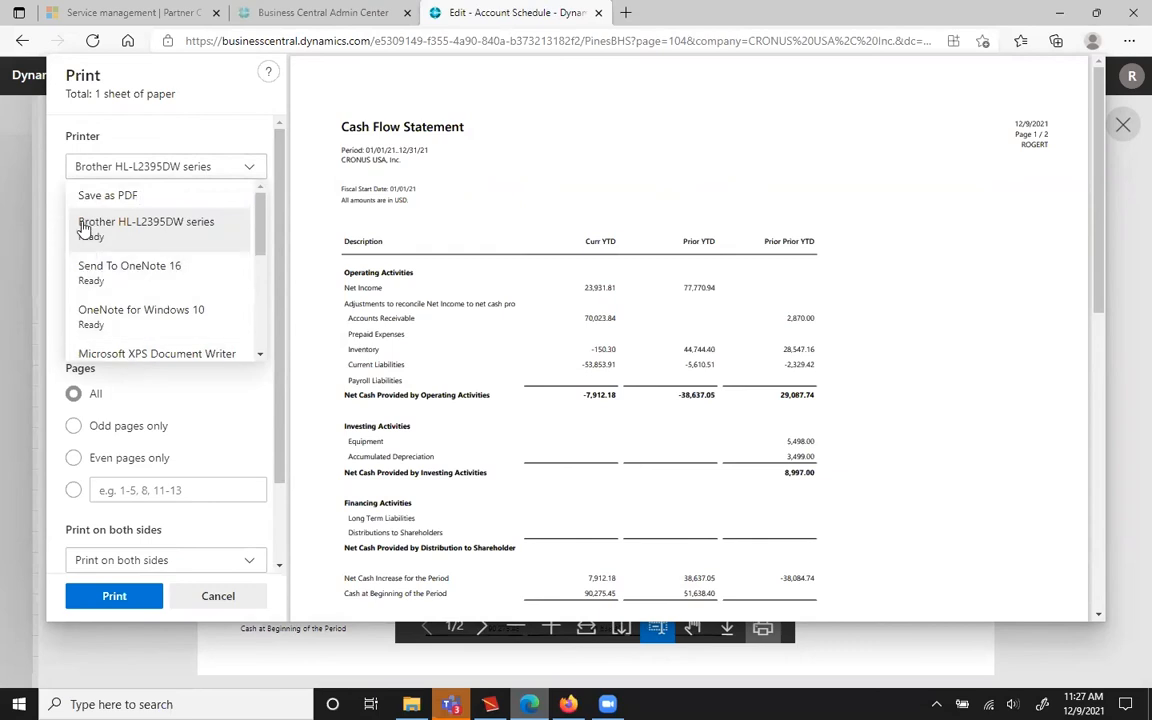
mouse_move(259, 226)
mouse_down()
mouse_move(259, 340)
mouse_move(255, 204)
mouse_up()
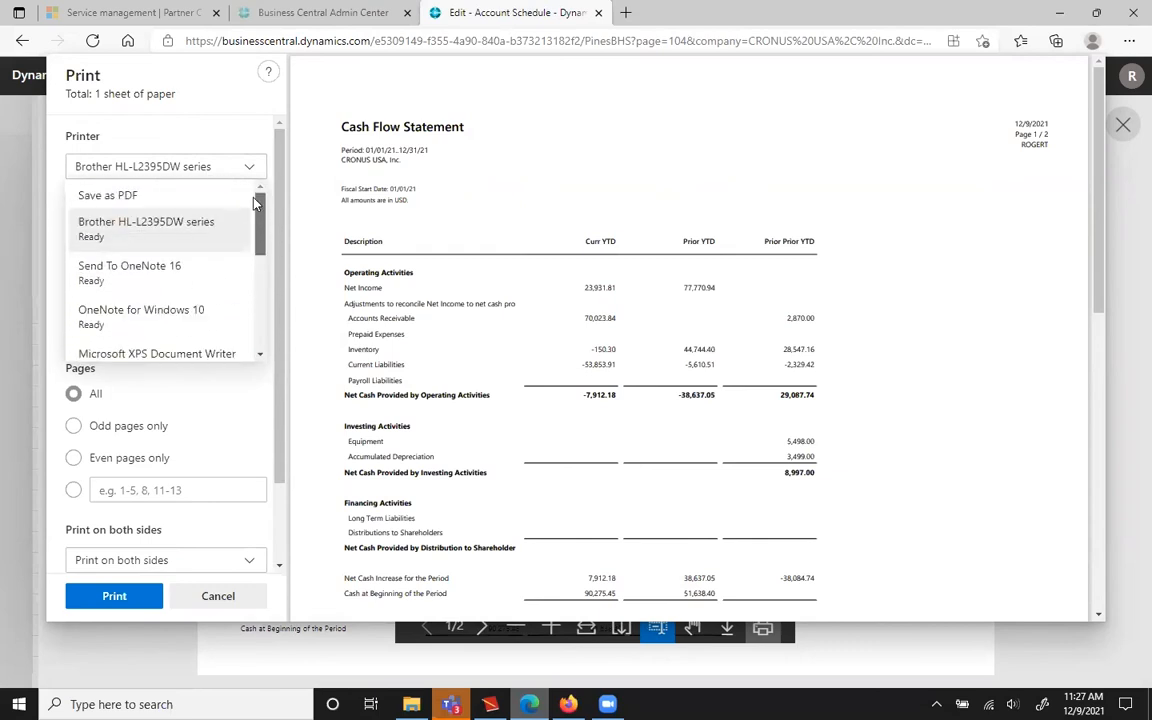
click(170, 137)
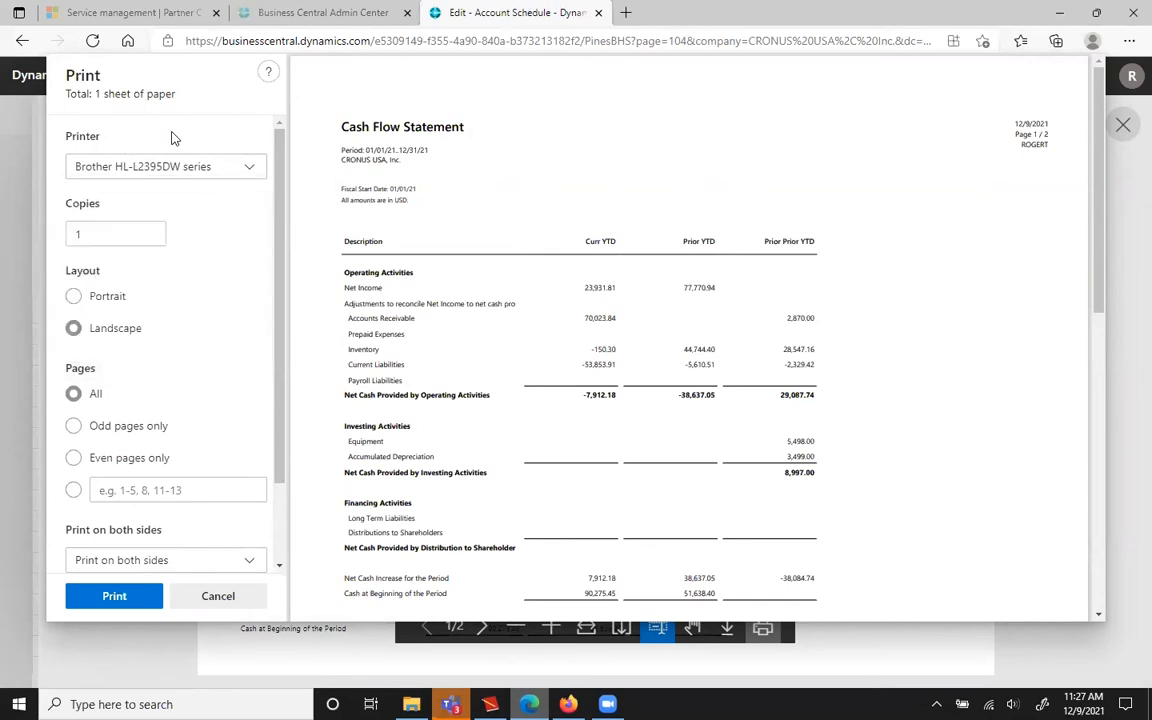
click(218, 597)
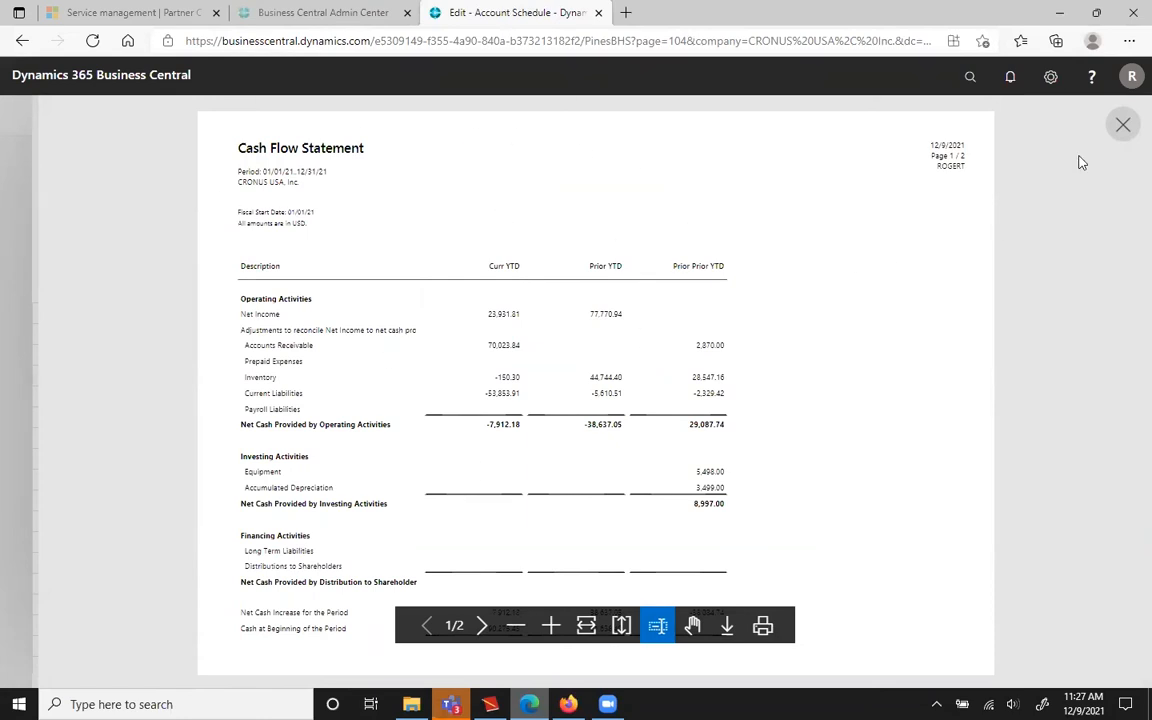
- Leave the cash flow preview and account schedule for the home page, and view the available Financial Statements reports
click(1123, 127)
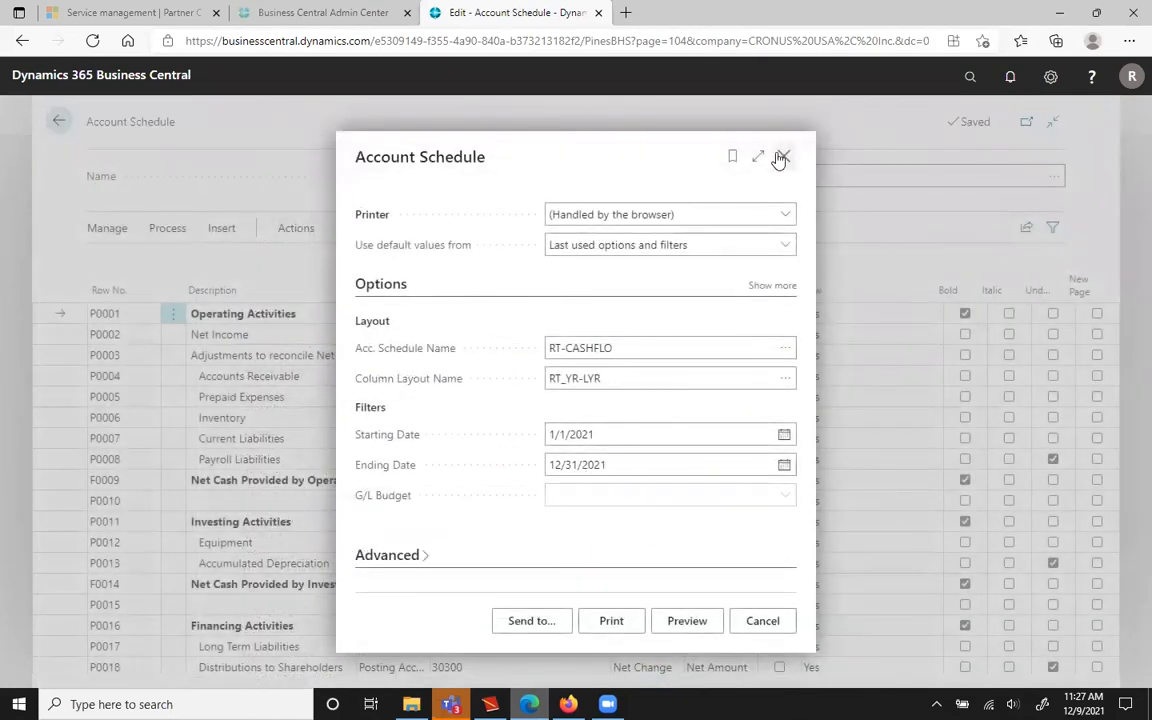
click(58, 121)
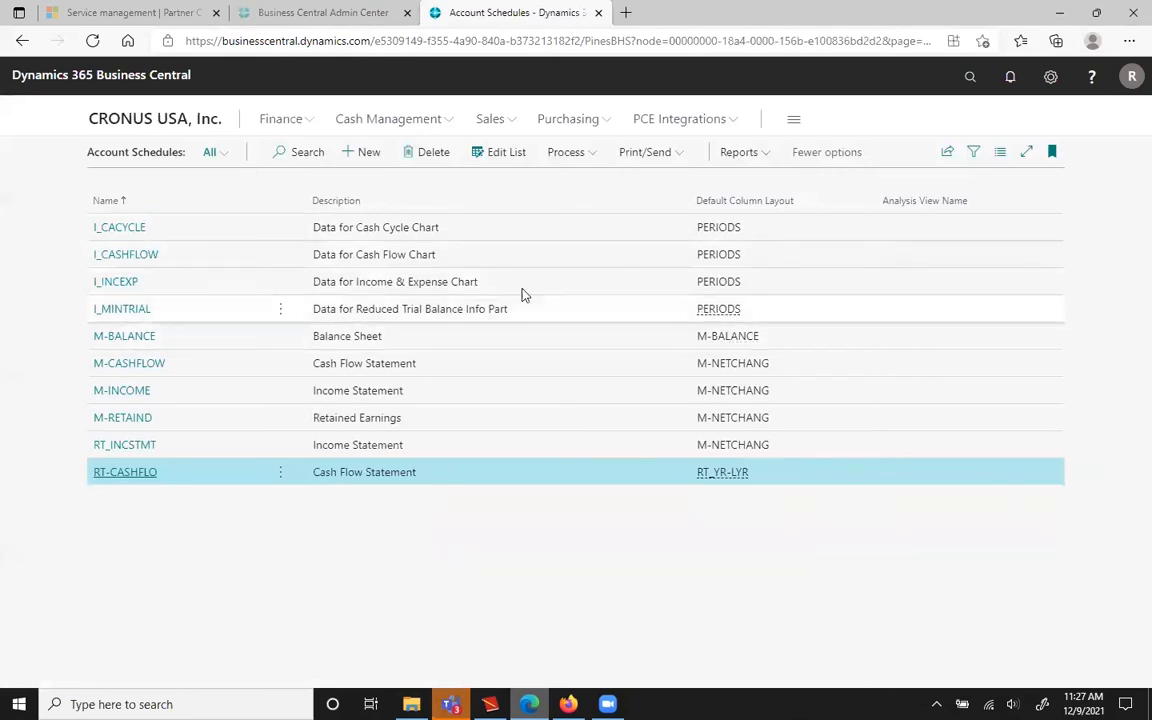
click(150, 118)
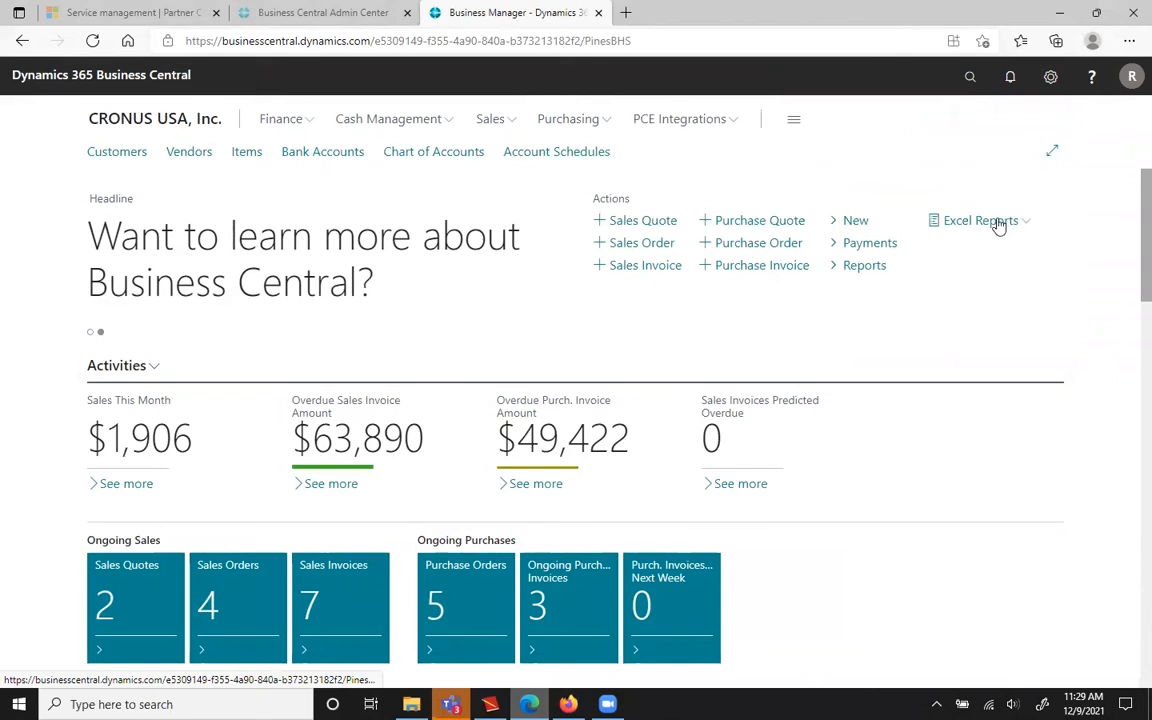
click(864, 268)
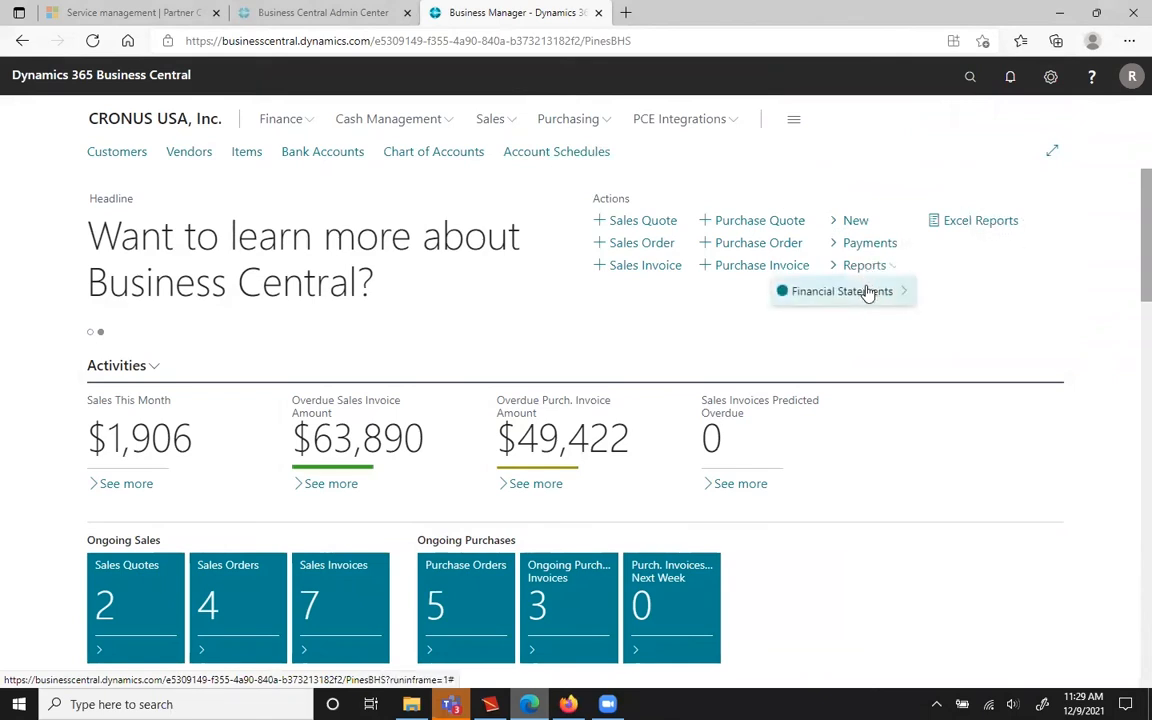
mouse_move(868, 293)
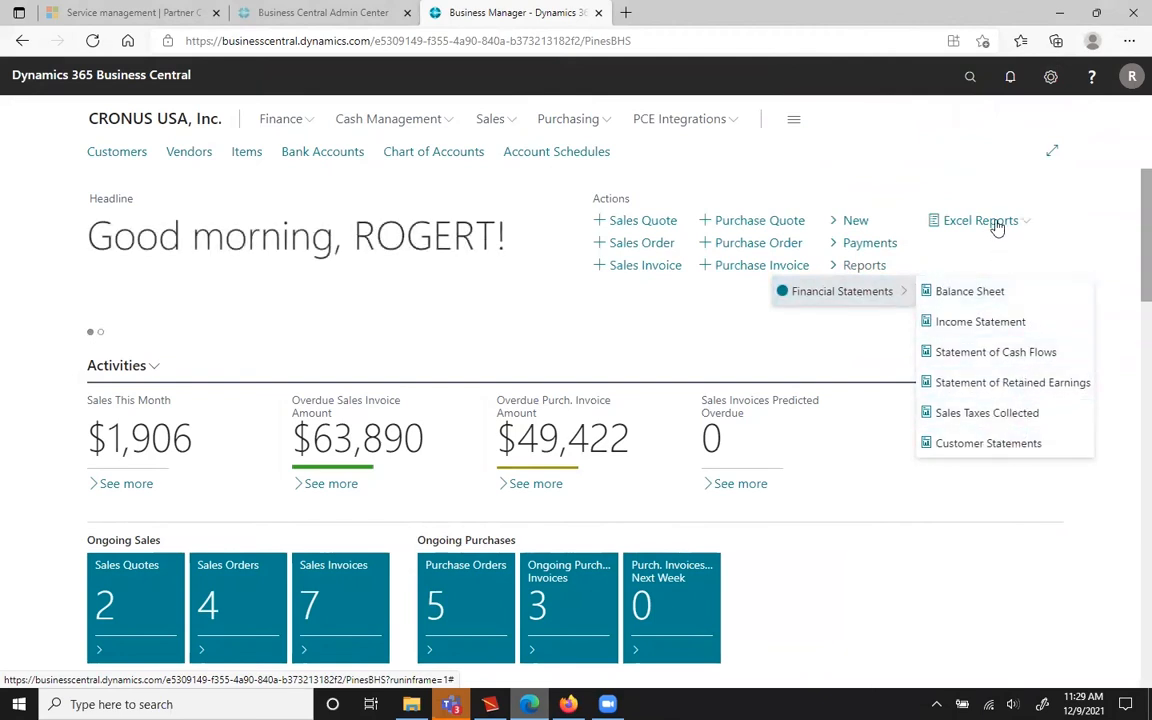
- From the account schedules list, make a copy of the M-INCOME schedule named RT_INC_V2
click(554, 152)
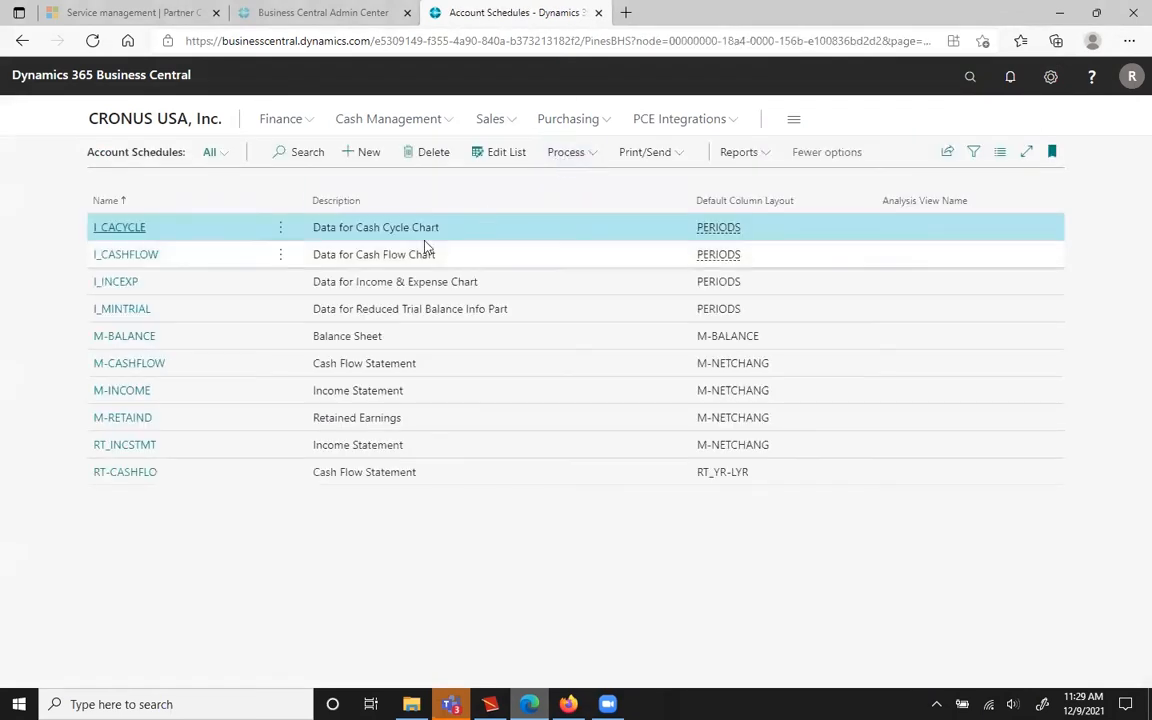
click(128, 393)
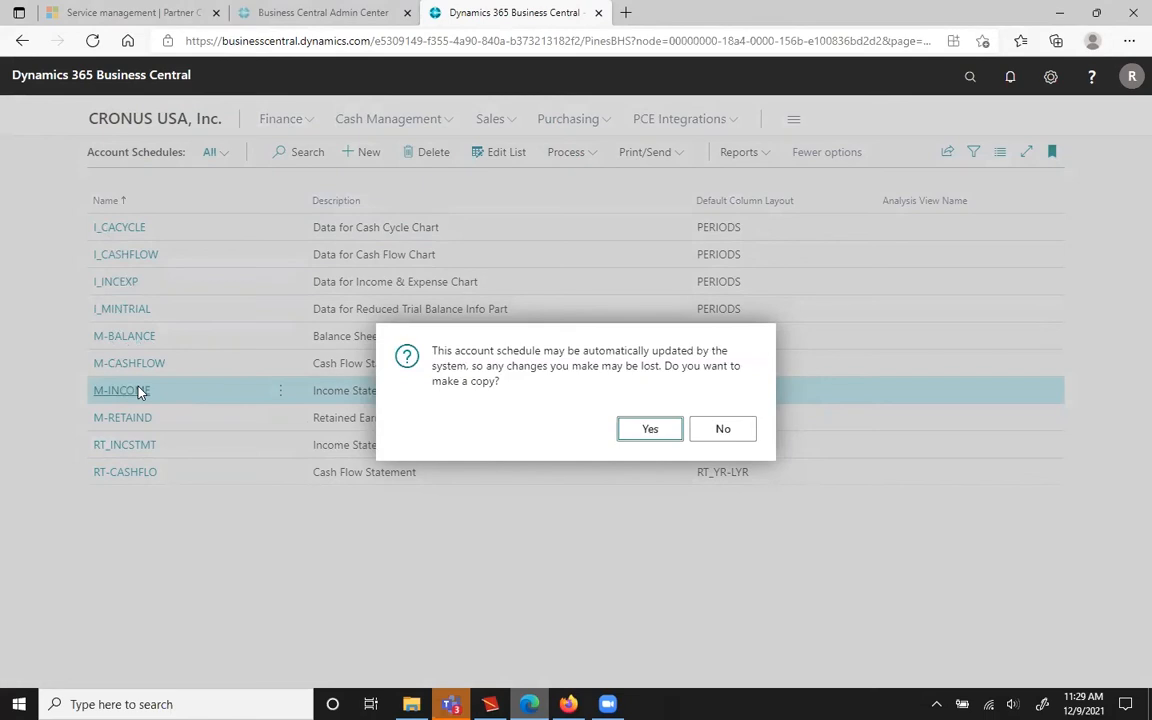
click(650, 430)
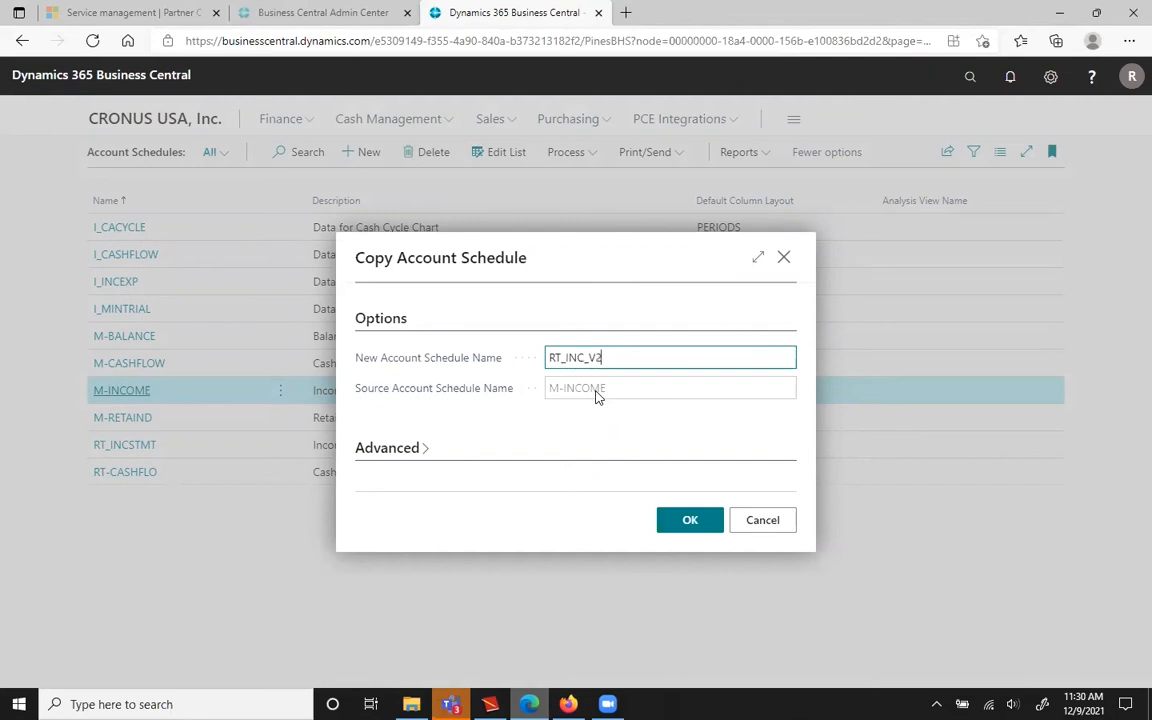
key(Tab)
click(686, 516)
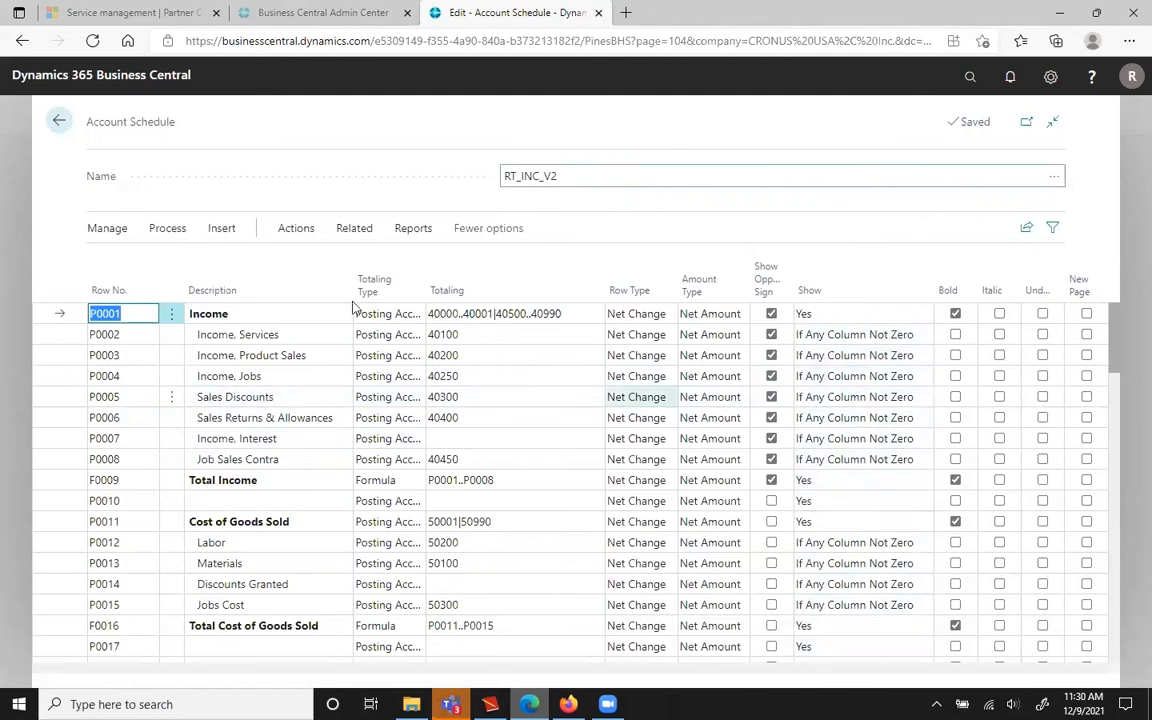
- Open the overview of RT_INC_V2 and apply the RT_YR-LYR column layout, viewed by Year
click(59, 122)
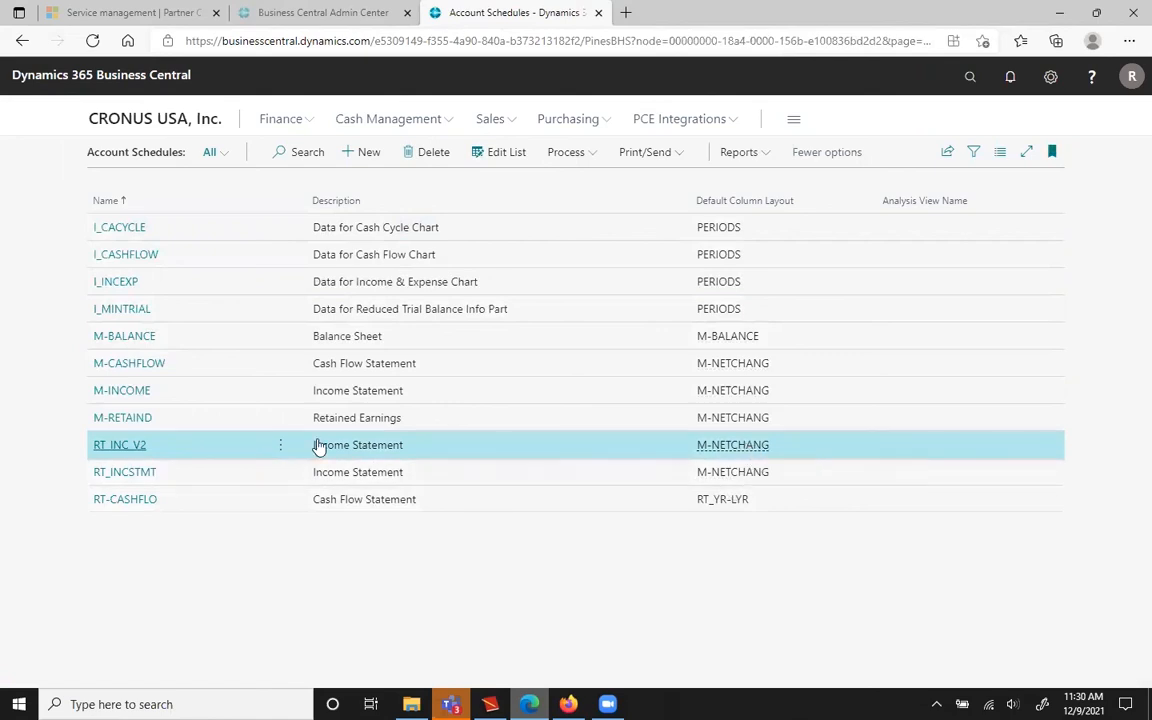
click(566, 152)
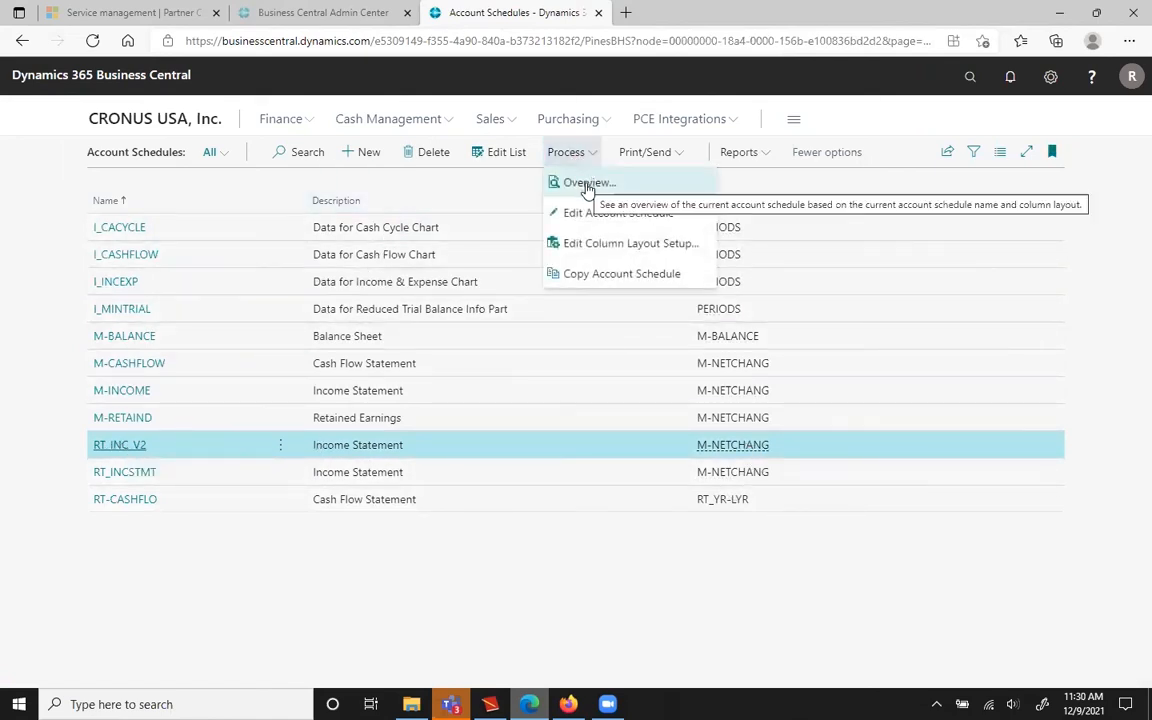
click(588, 184)
click(550, 275)
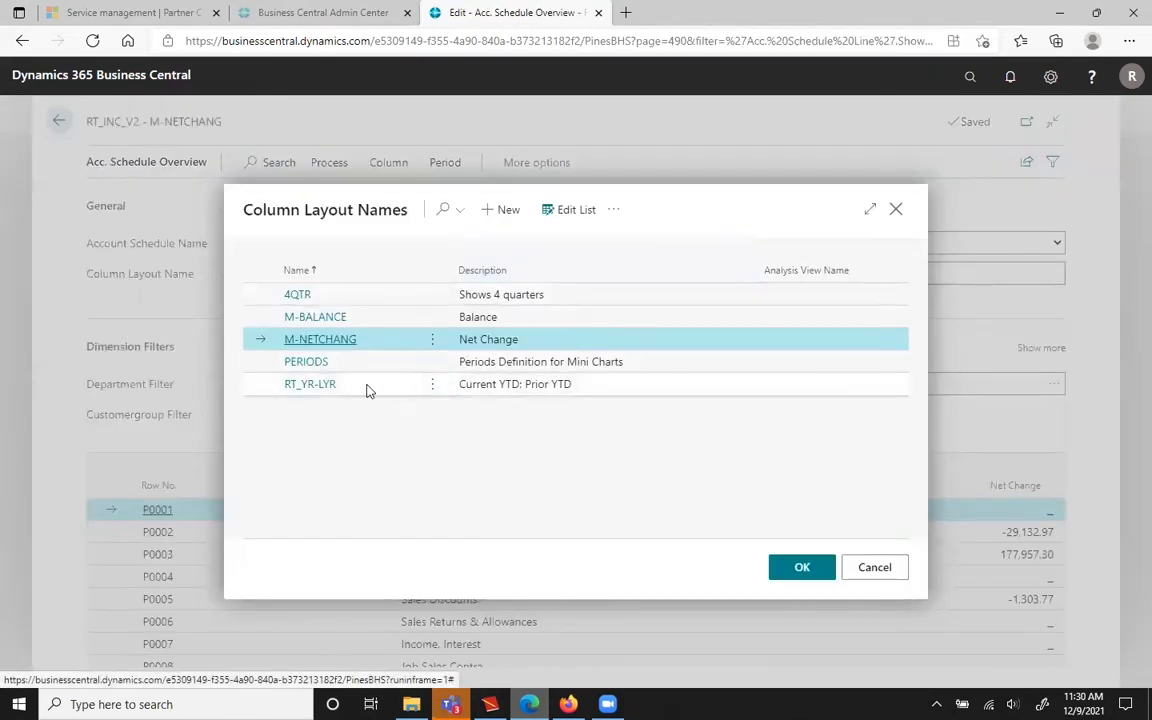
click(311, 384)
click(785, 568)
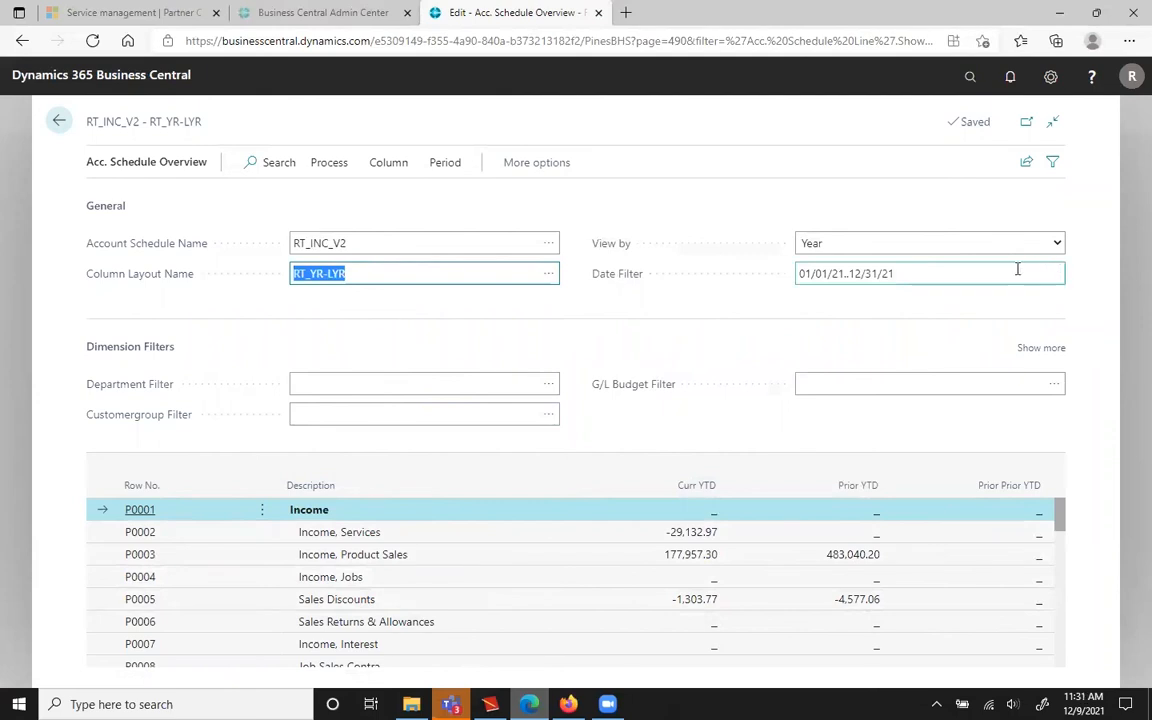
click(1057, 243)
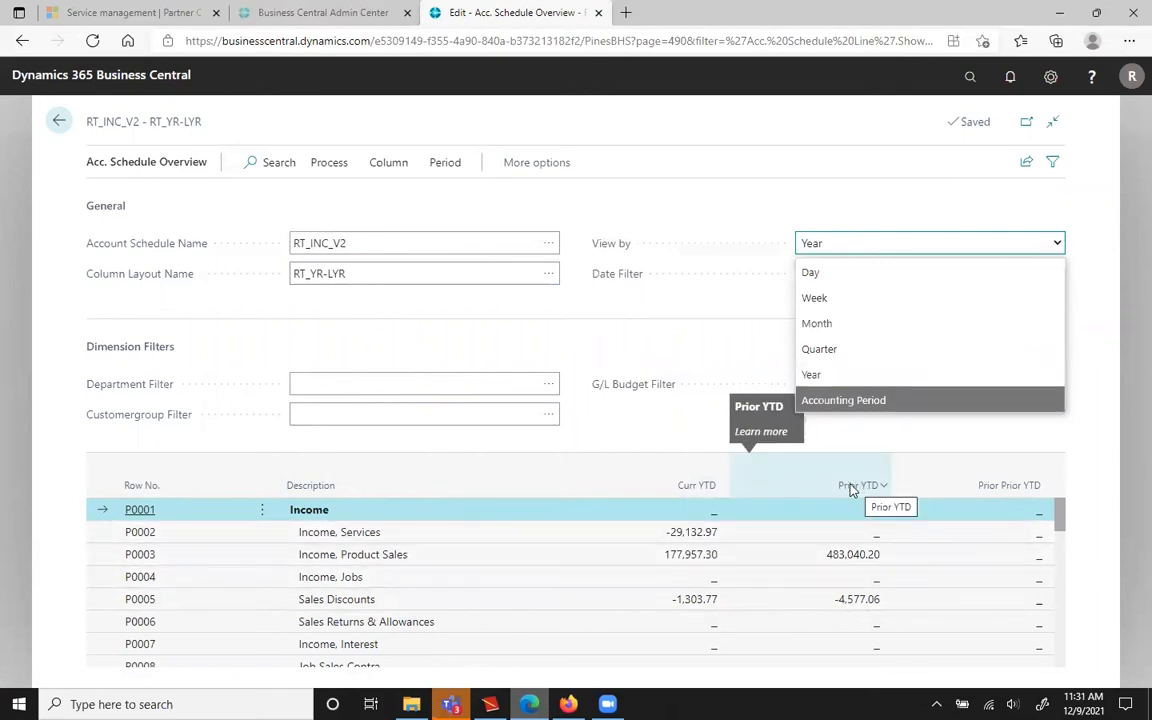
click(810, 375)
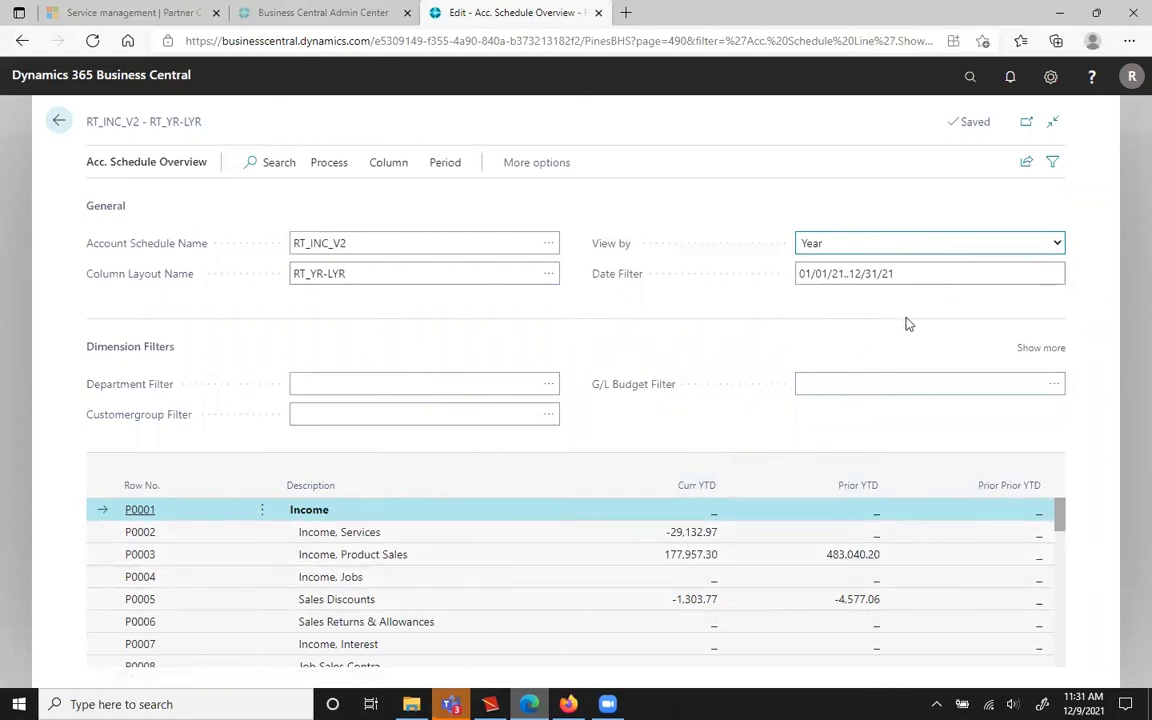
- Switch the RT_INC_V2 overview to the M-NETCHANG column layout and set the date filter to 01/01/20..12/01/20
click(551, 280)
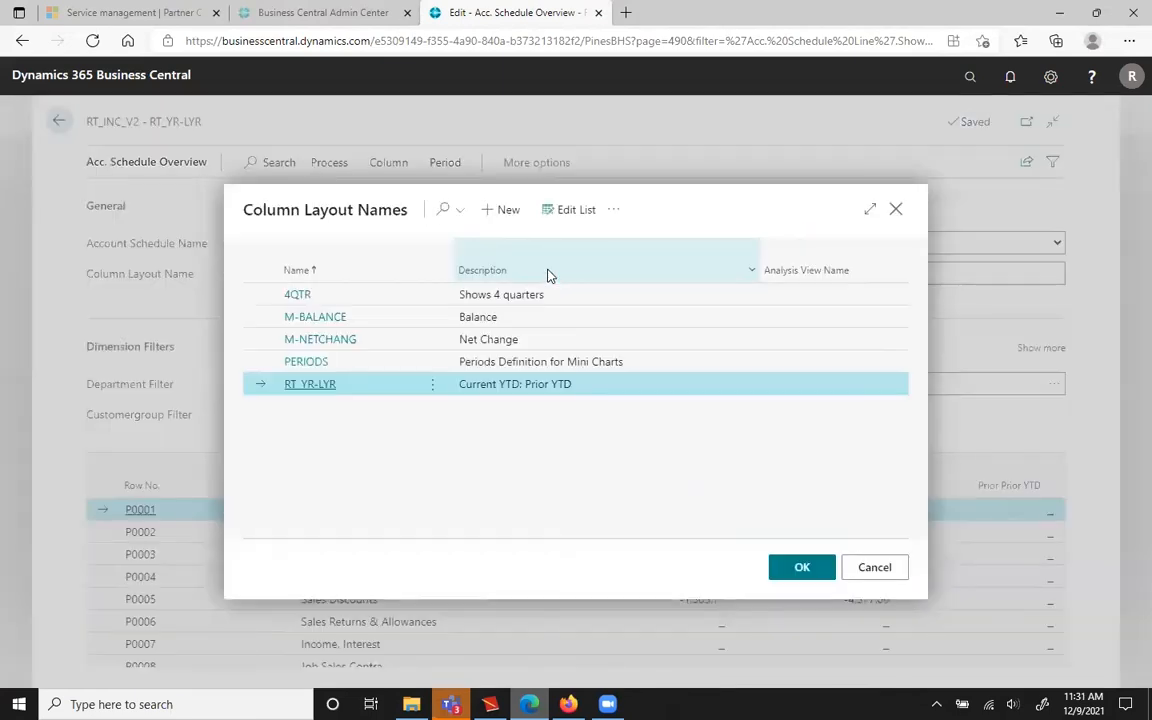
click(476, 339)
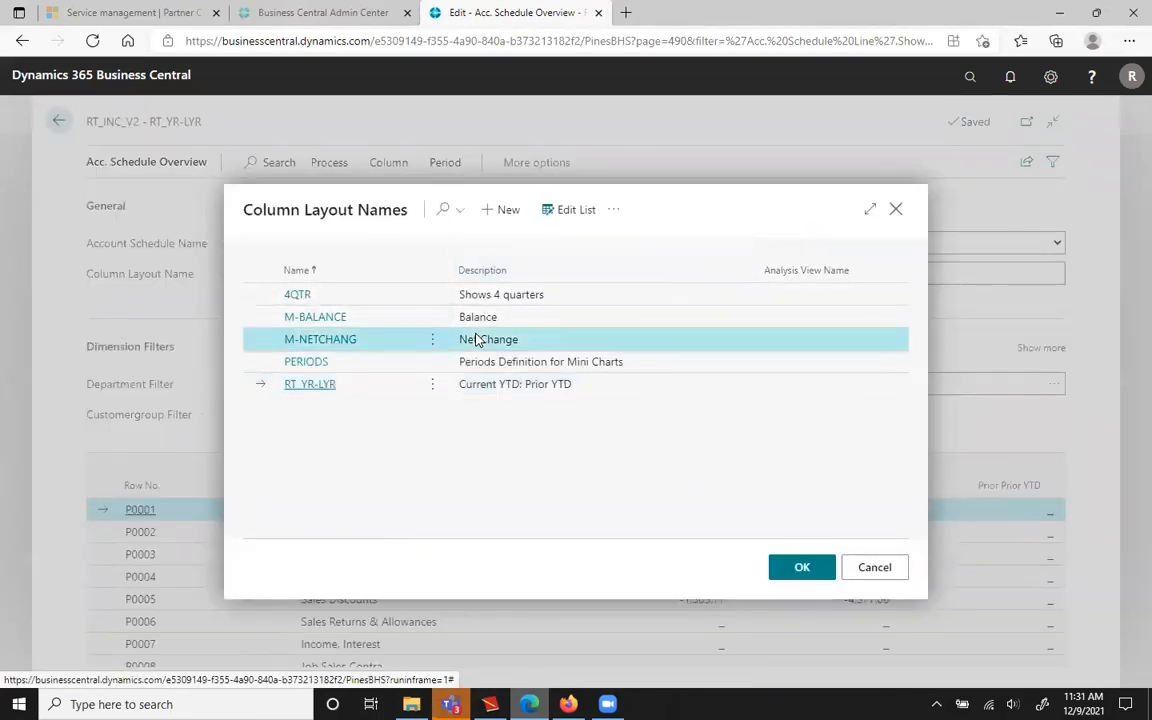
click(805, 569)
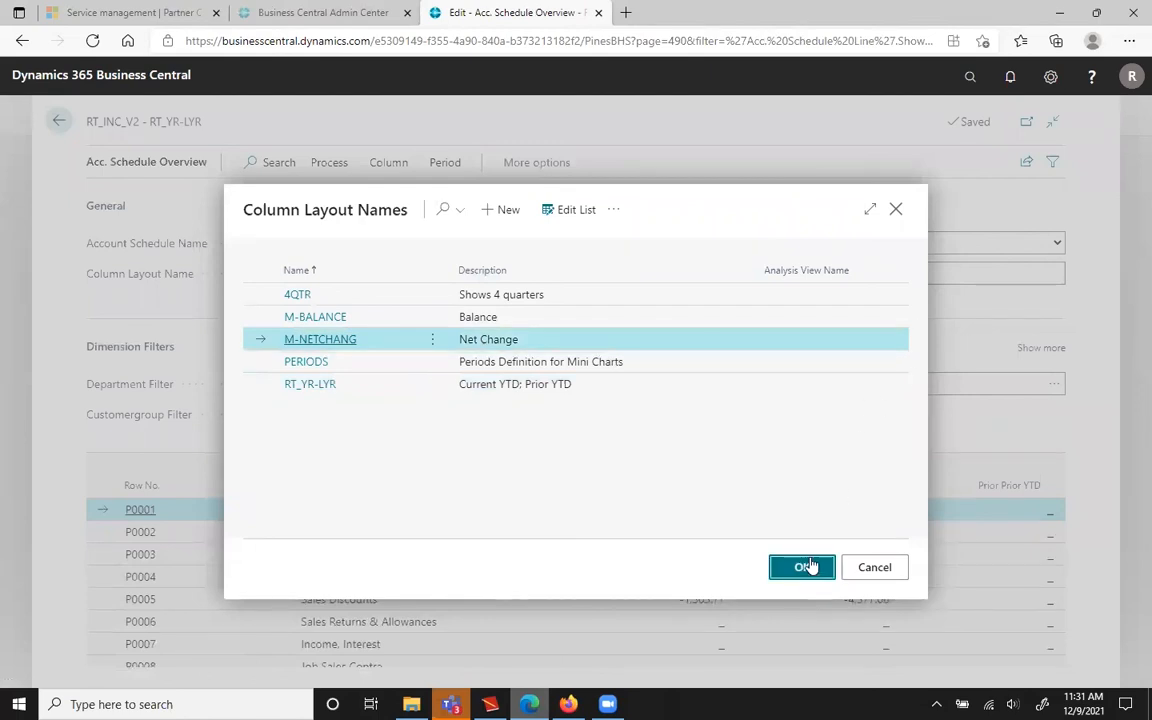
click(928, 270)
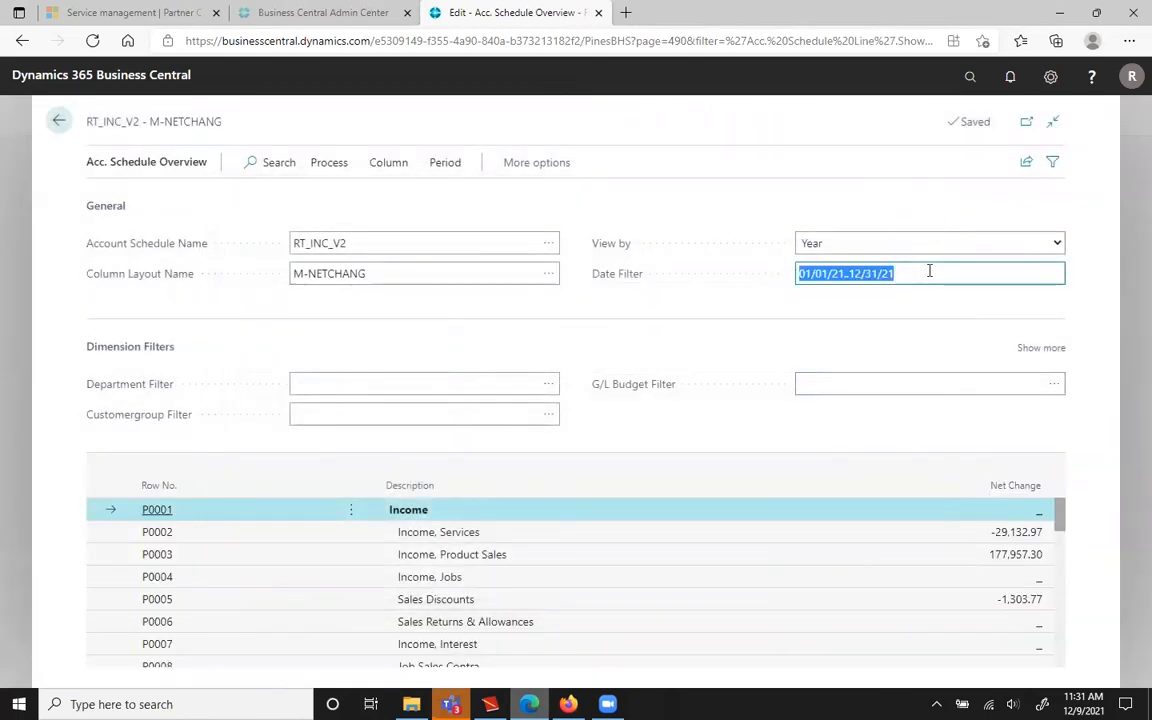
text(01012020..12/01/2020)
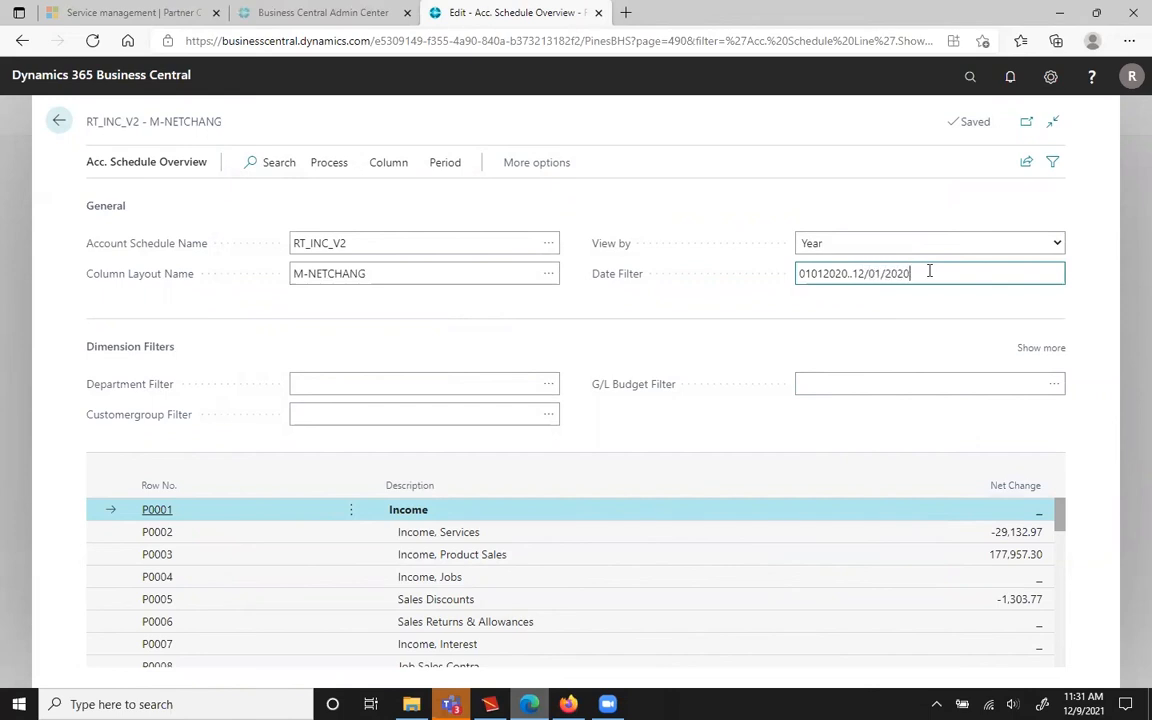
key(Tab)
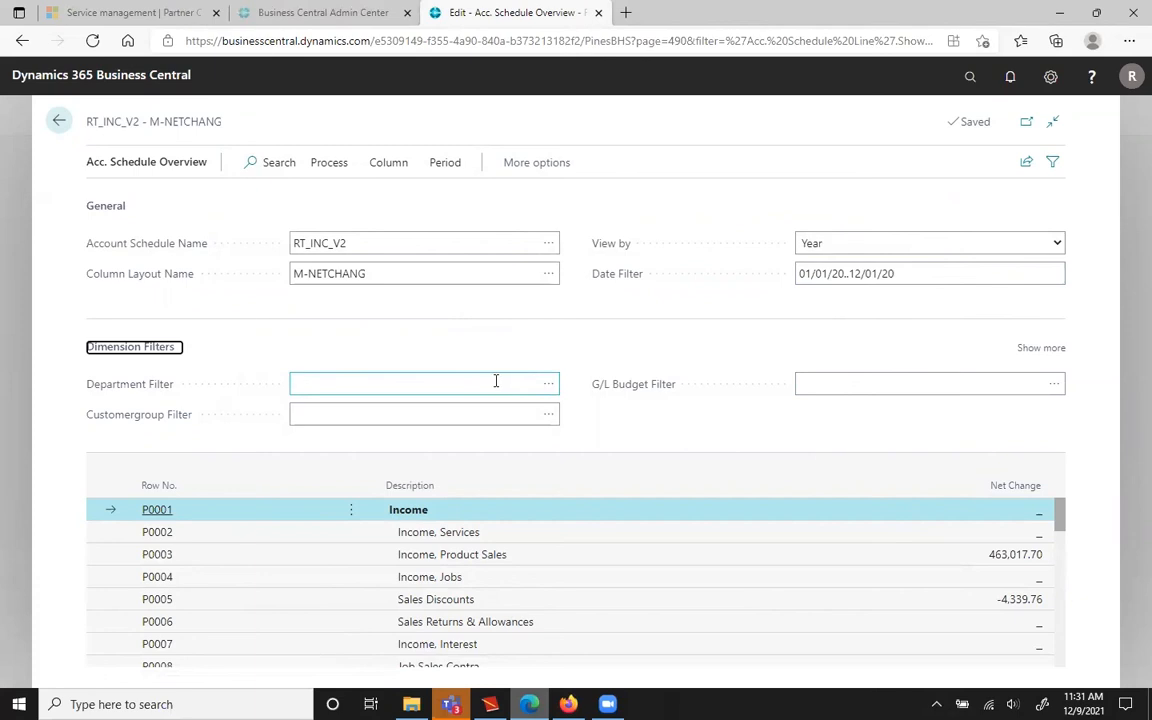
- Filter the account schedule overview by the PROD department and review the net change figures
click(546, 385)
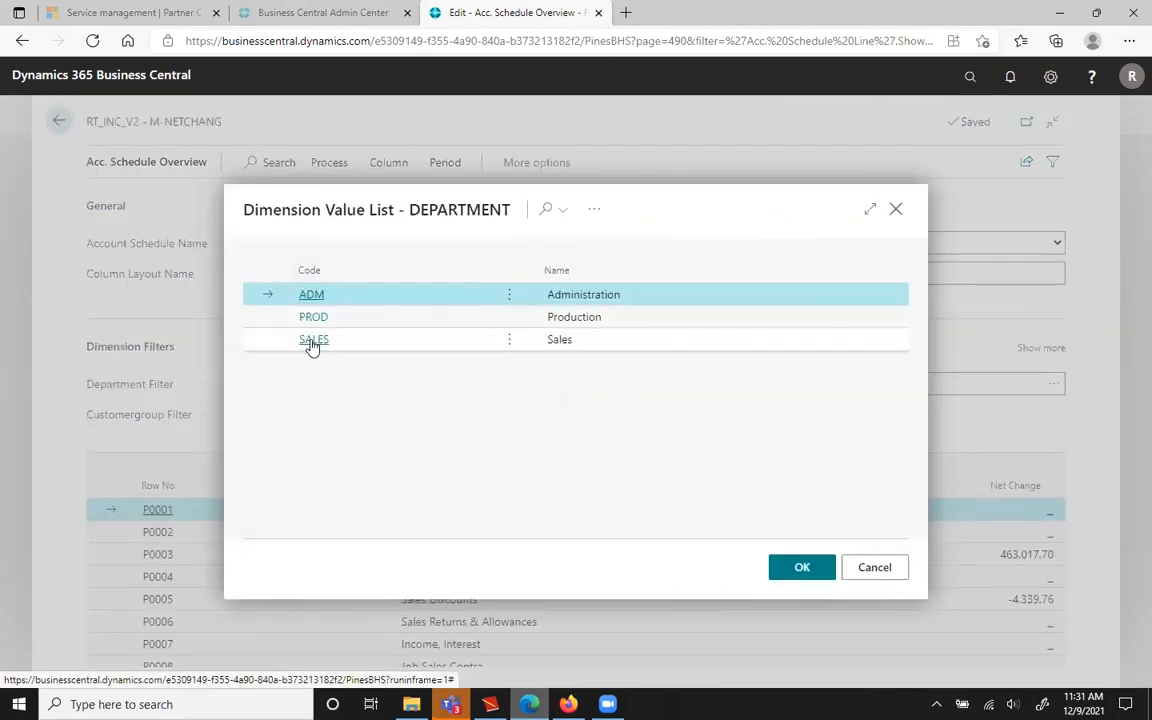
click(583, 318)
click(793, 567)
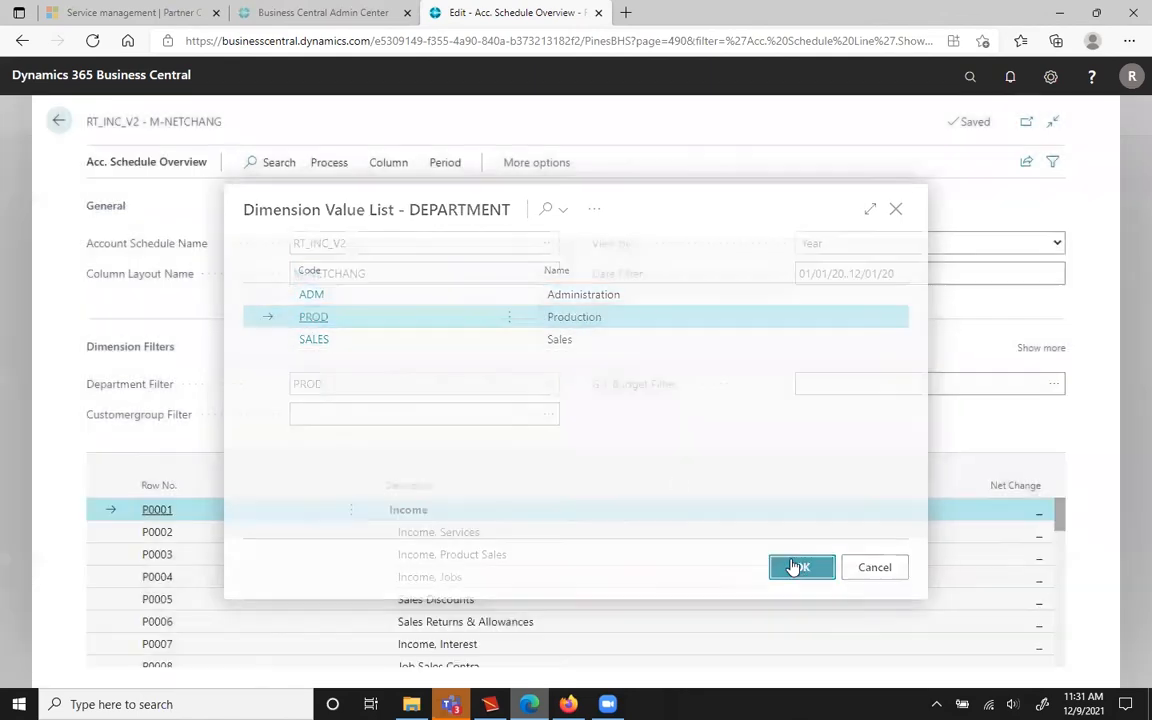
drag(1059, 514, 1050, 490)
- Change the department filter to SALES and review the net change figures
click(548, 384)
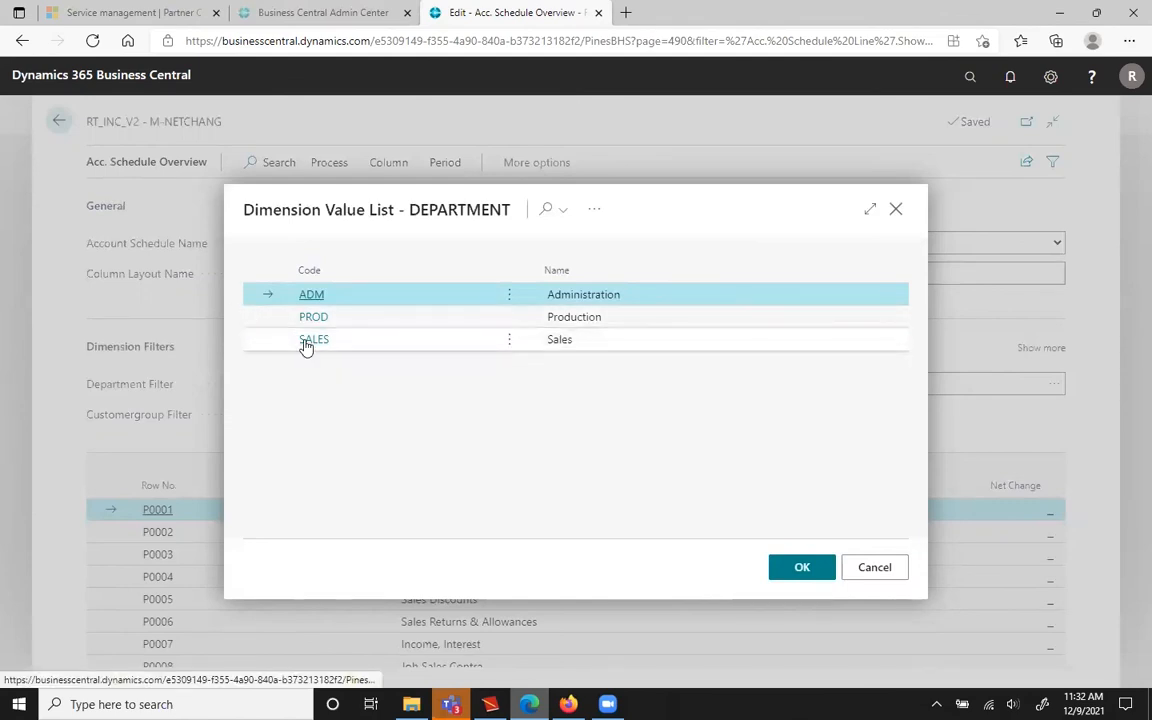
click(306, 344)
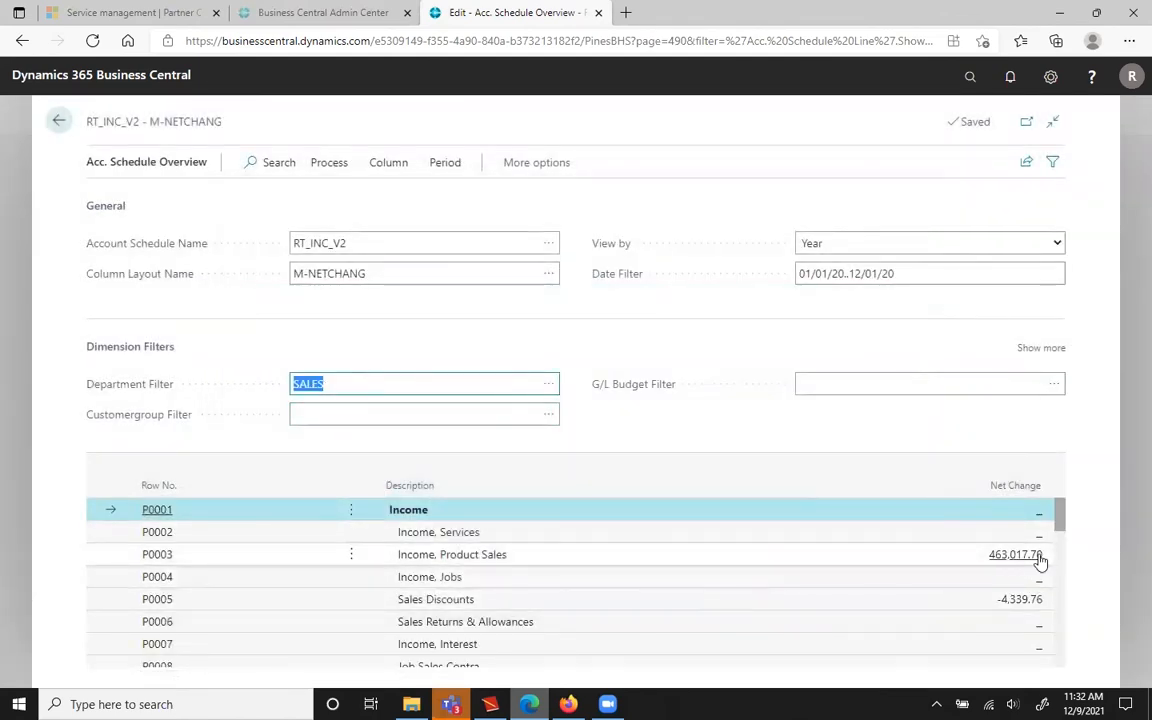
mouse_move(1059, 510)
mouse_down()
mouse_move(1066, 571)
mouse_move(1063, 508)
mouse_up()
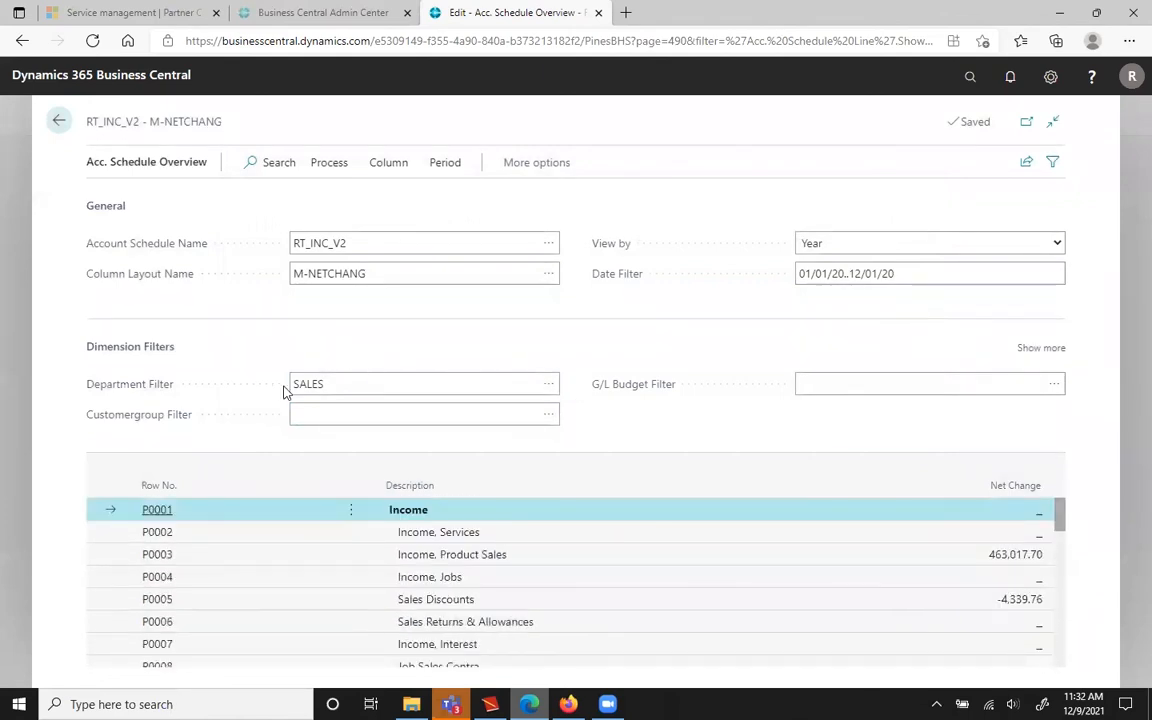
- View the available G/L budgets and the customer group dimension values for filtering, without choosing any
click(1052, 386)
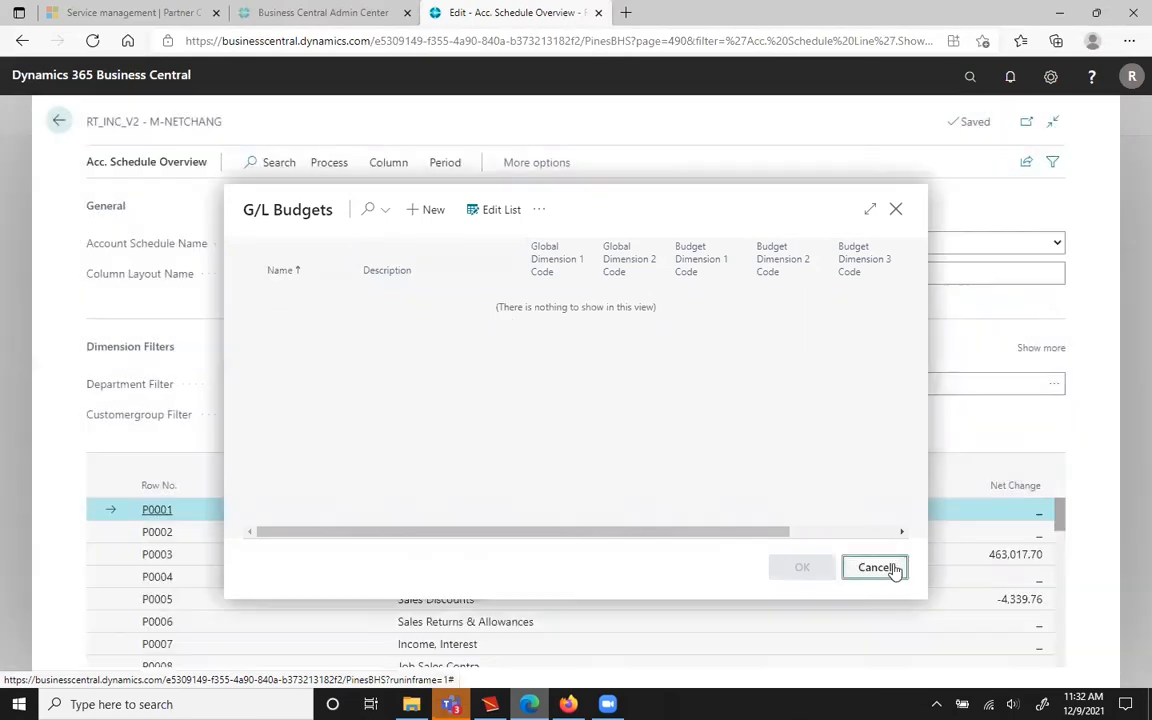
click(870, 568)
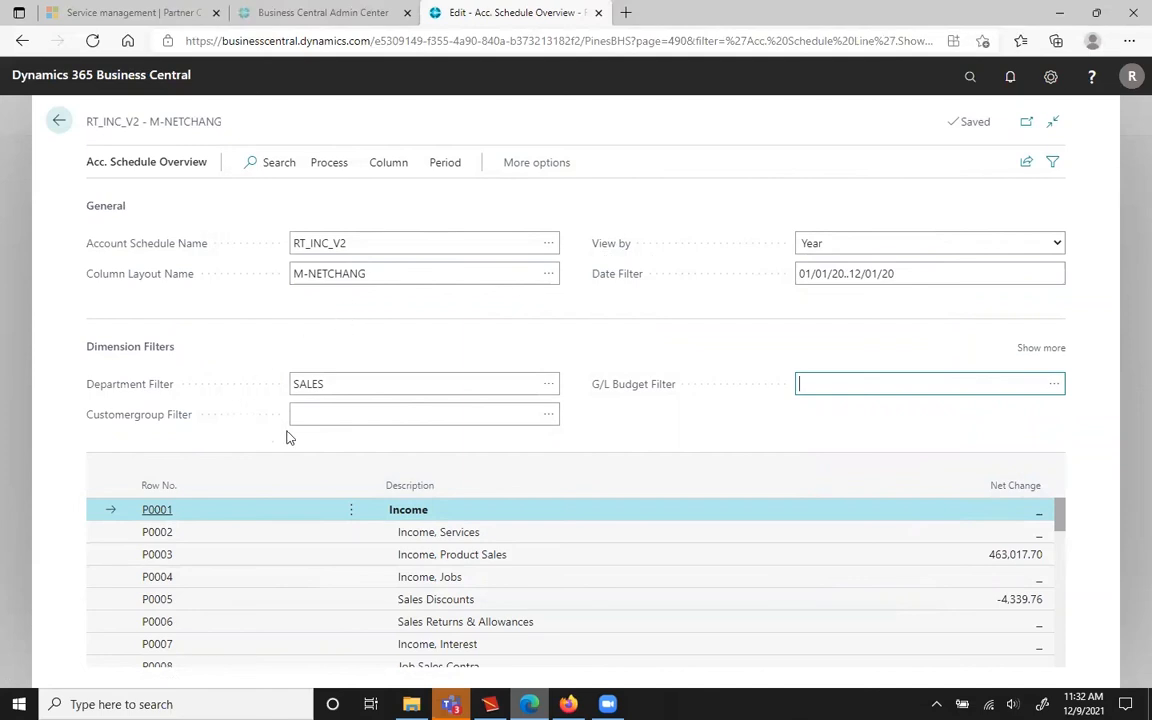
click(548, 414)
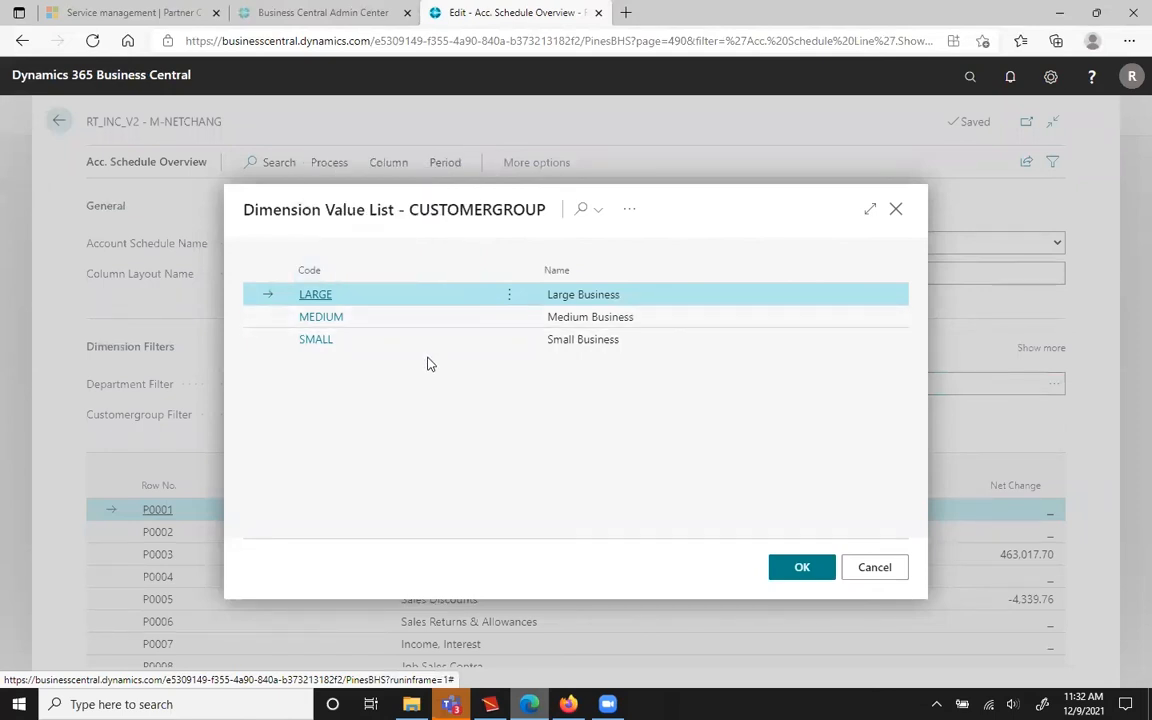
click(874, 568)
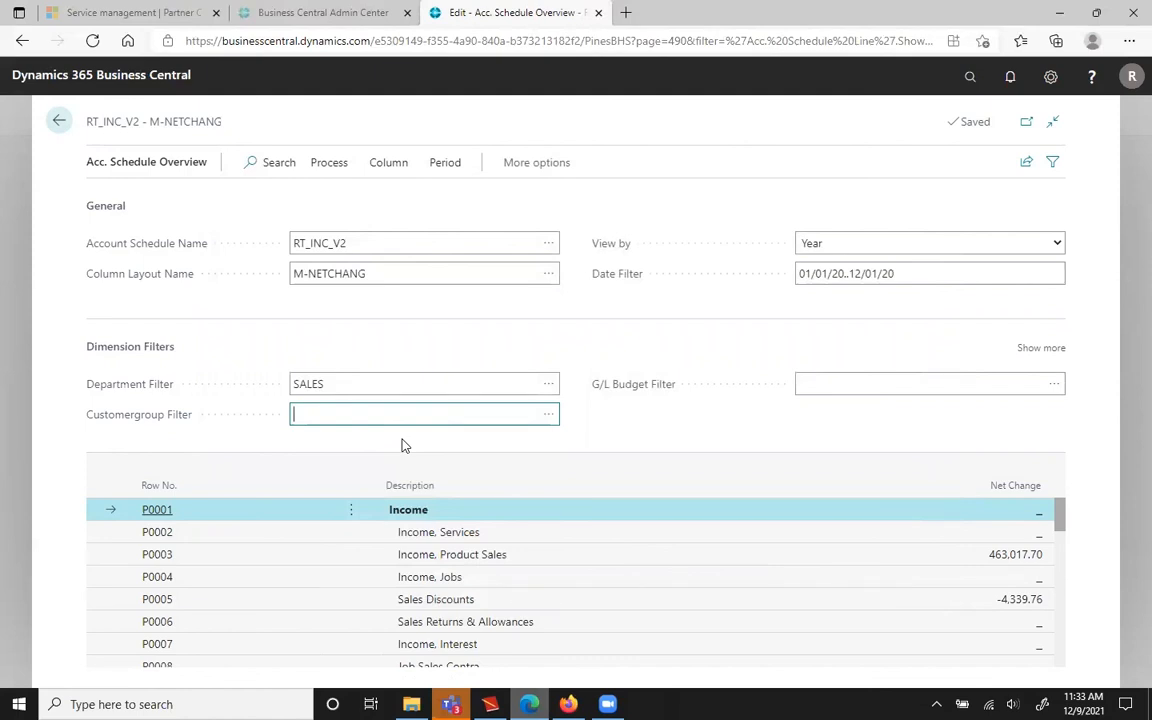
- Clear the department filter so the overview covers all departments
click(374, 381)
key(BackSpace)
key(Tab)
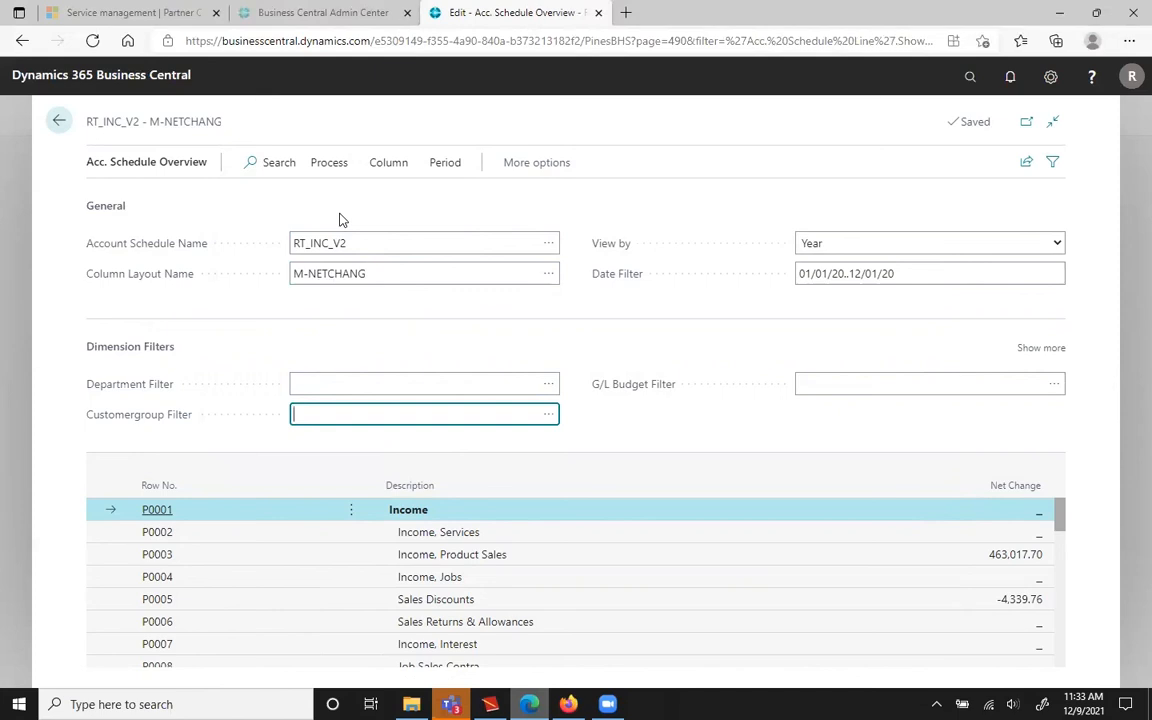
click(661, 205)
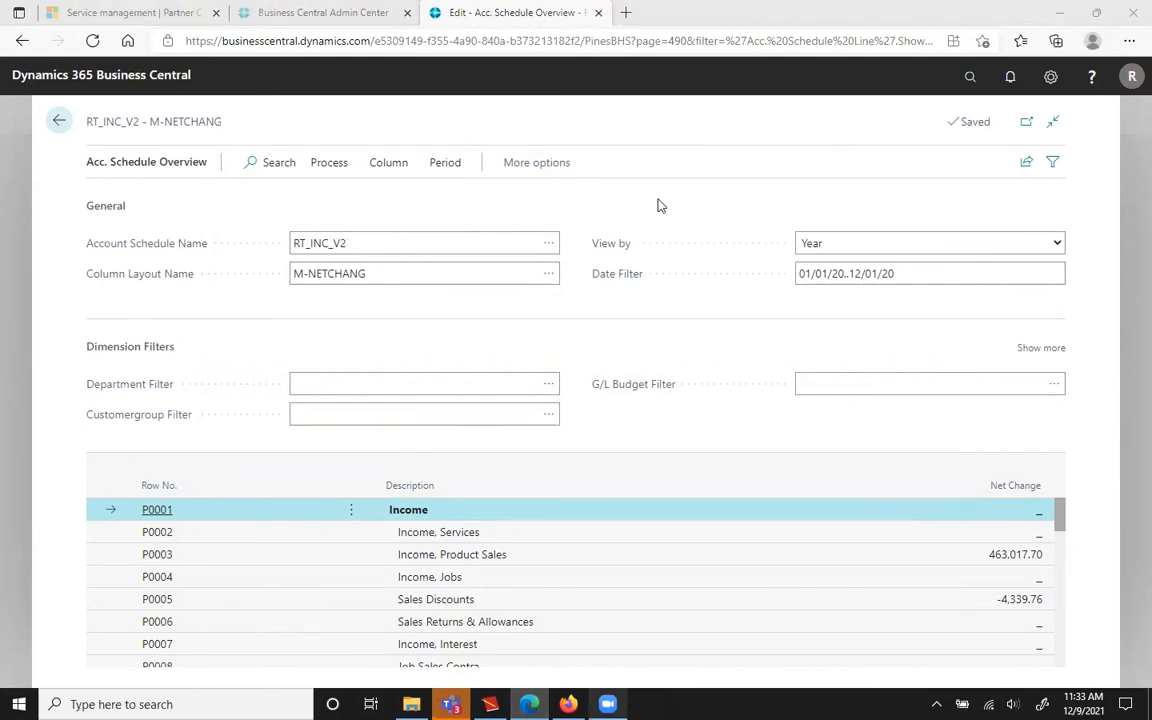